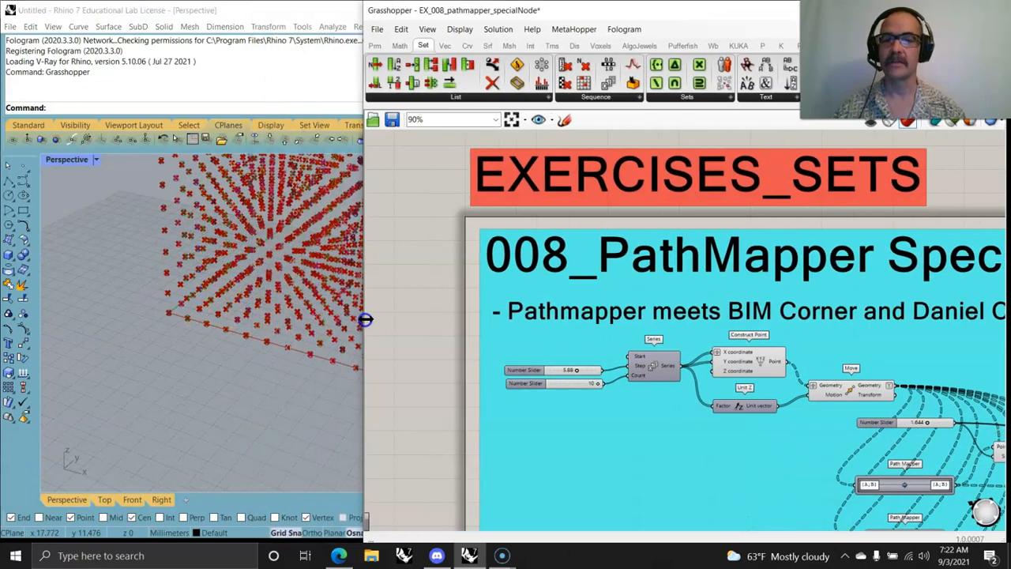
Step: Set the Series count slider to 3 to reduce the numbered point grid in the Rhino viewport
scroll(308, 290, "up", 3)
scroll(308, 290, "up", 3)
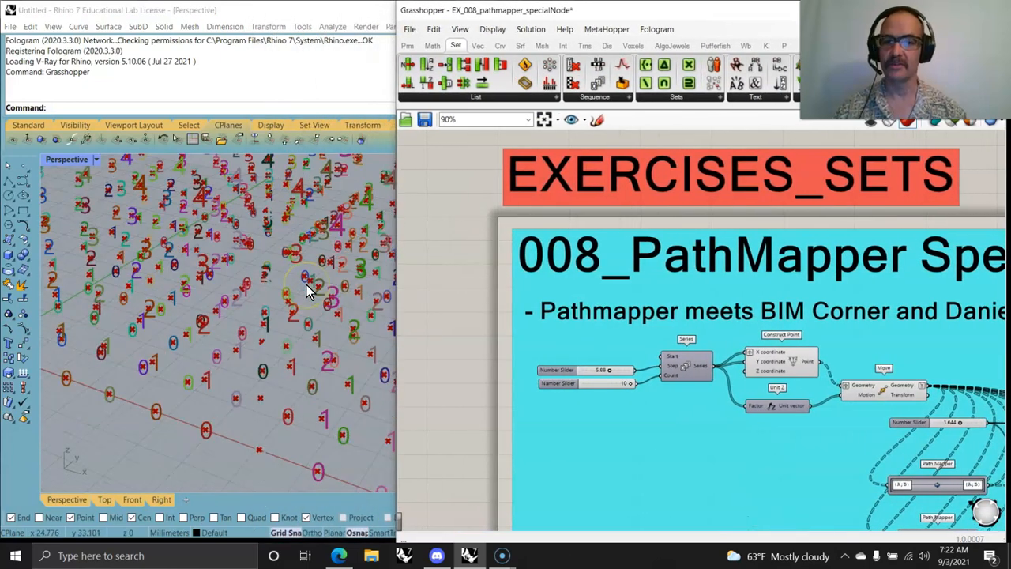
scroll(287, 263, "down", 6)
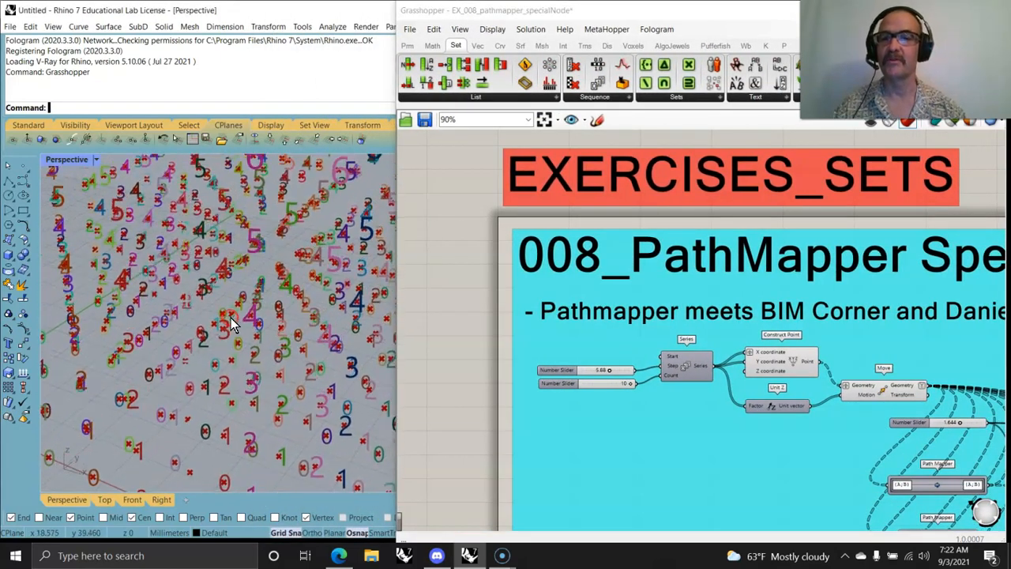
scroll(237, 325, "down", 5)
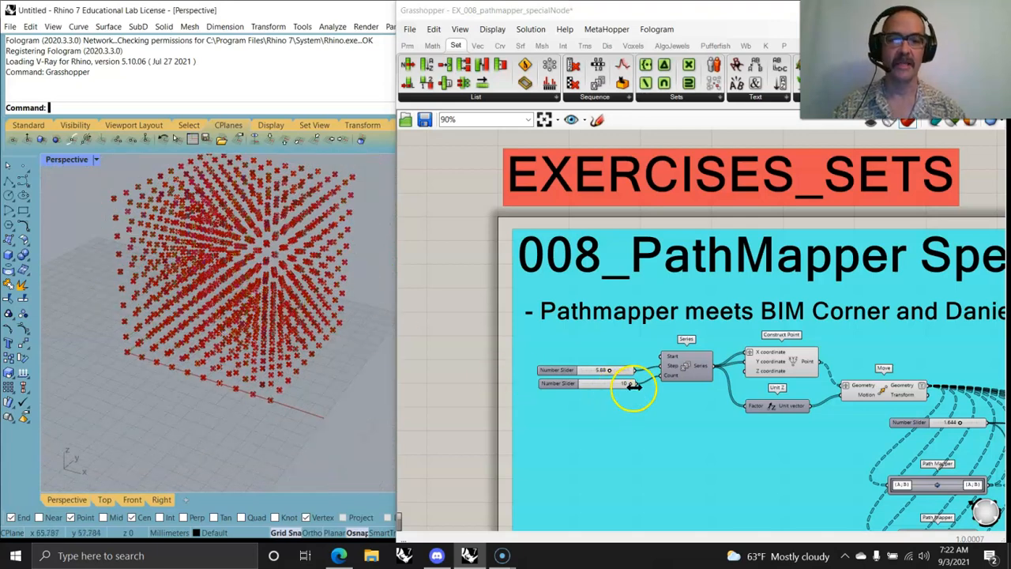
left_click_drag(633, 387, 600, 387)
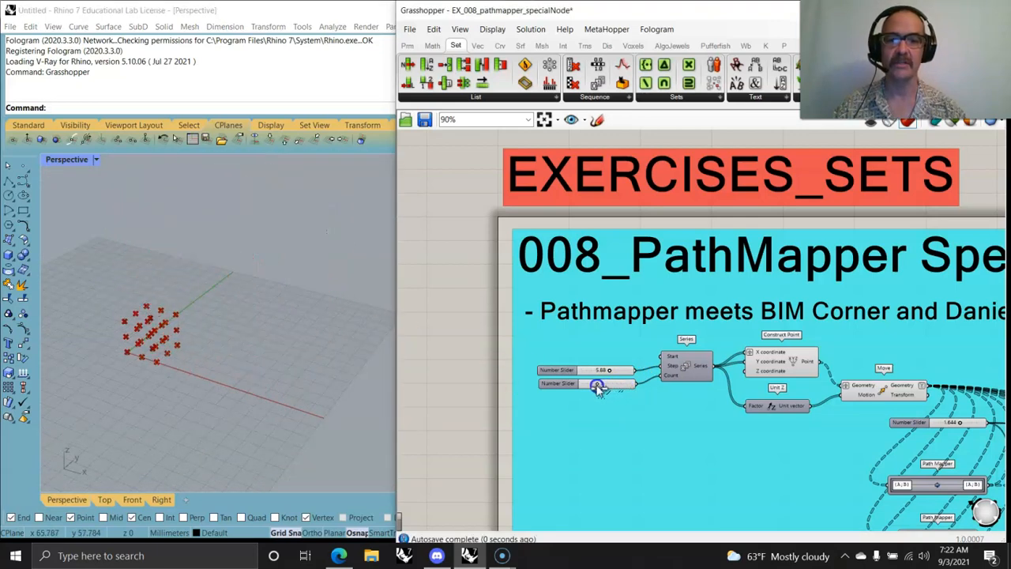
scroll(151, 340, "up", 8)
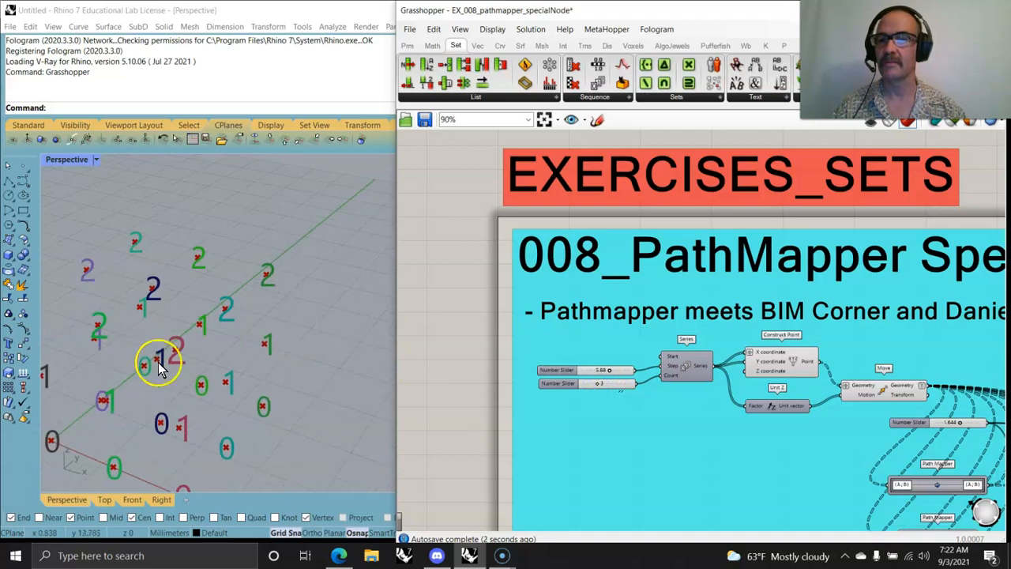
right_click_drag(177, 358, 235, 335, "shift")
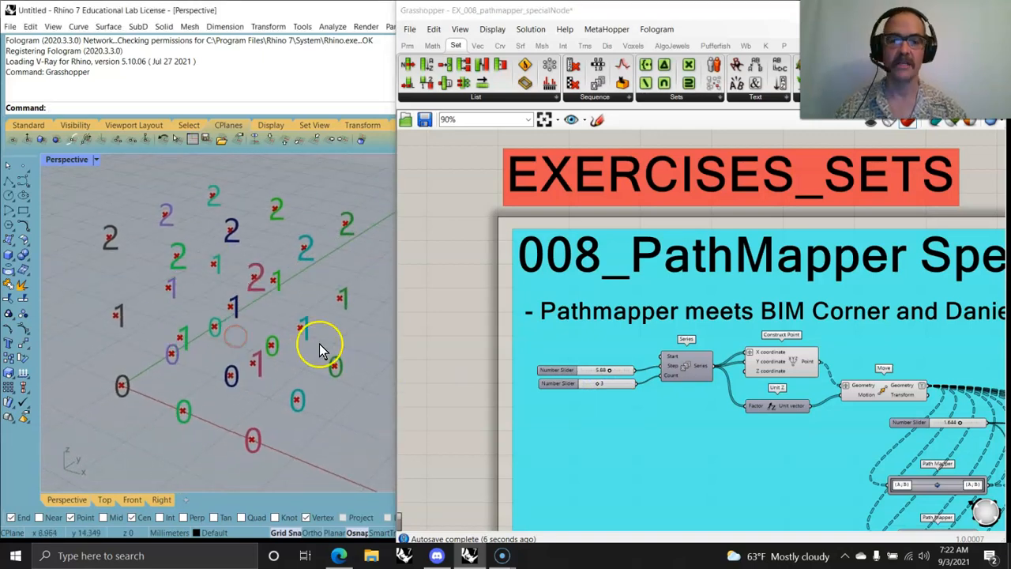
Step: Place a new Path Mapper above the Move component and connect Move's Geometry output to it
right_click_drag(741, 429, 475, 396)
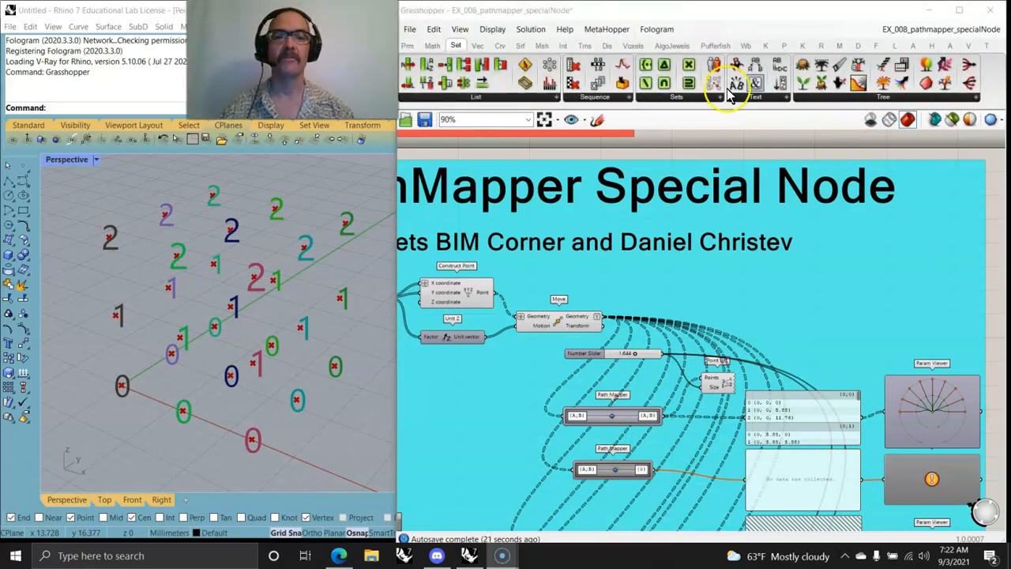
left_click(859, 96)
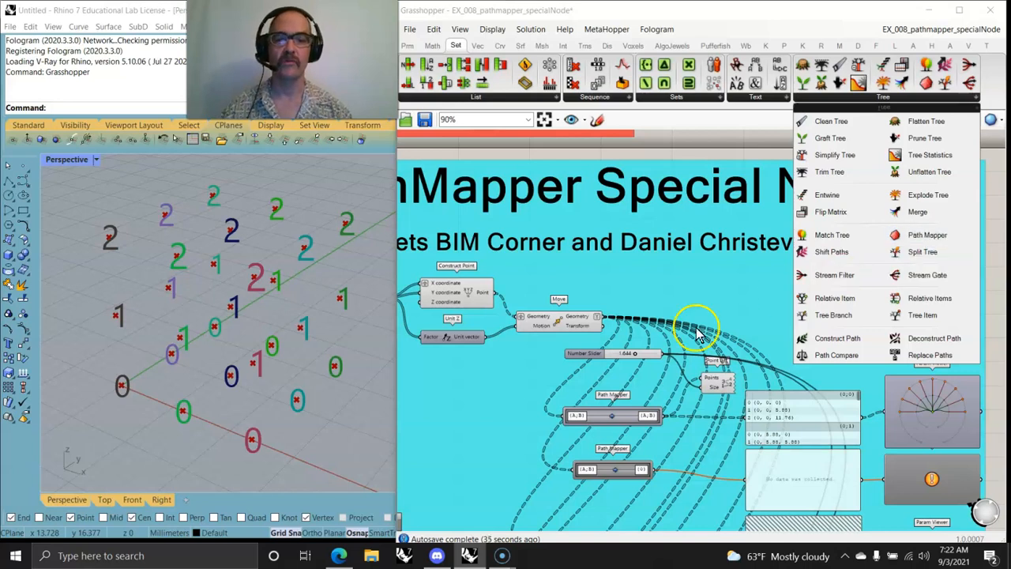
left_click_drag(928, 234, 662, 291)
left_click(610, 322)
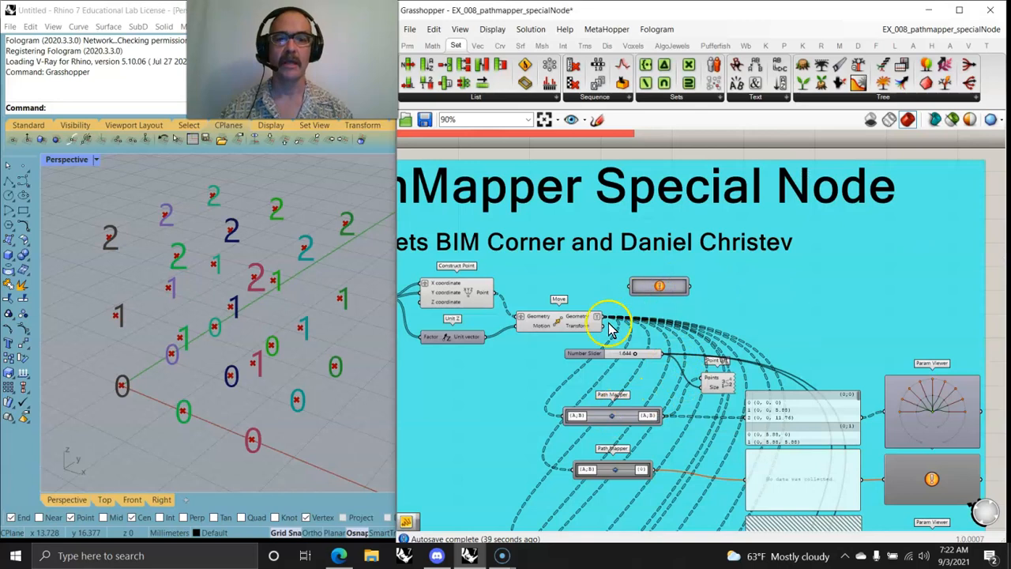
Step: Create a null mapping on the new Path Mapper and widen the component
right_click(657, 289)
left_click(687, 307)
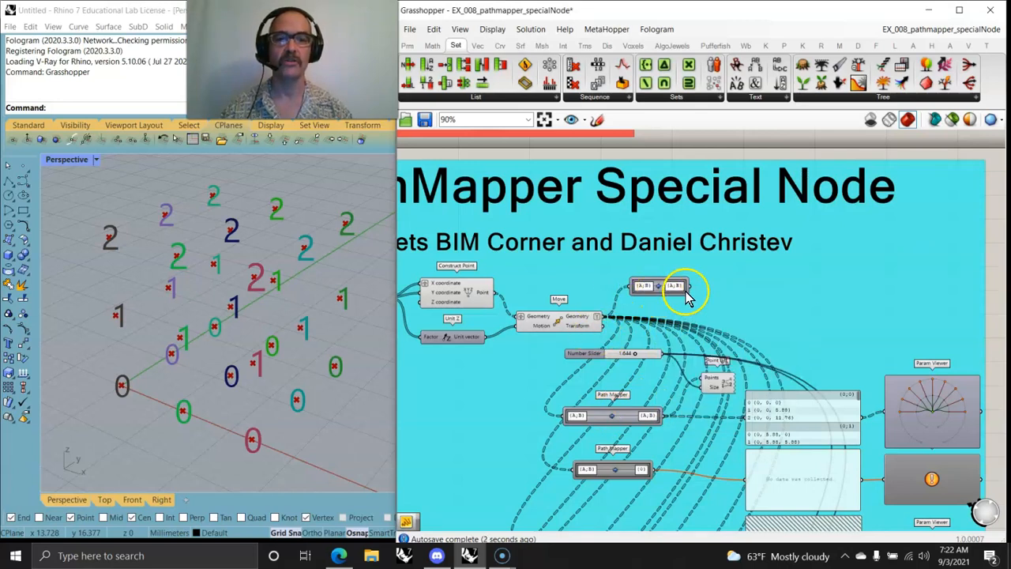
left_click_drag(689, 290, 800, 289)
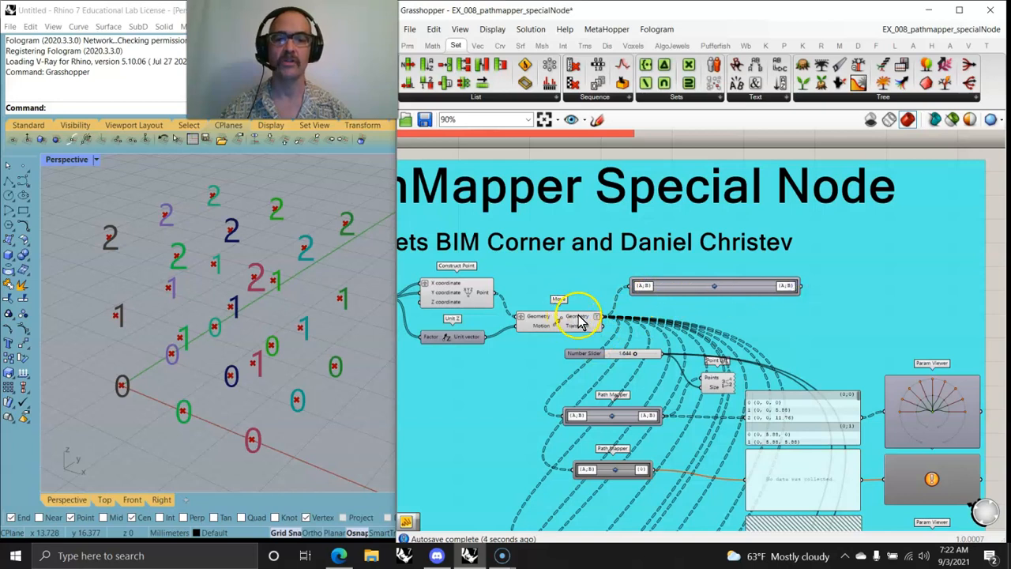
Step: Add a Param Viewer above the new Path Mapper and connect Move's Geometry output to it
mouse_move(576, 322)
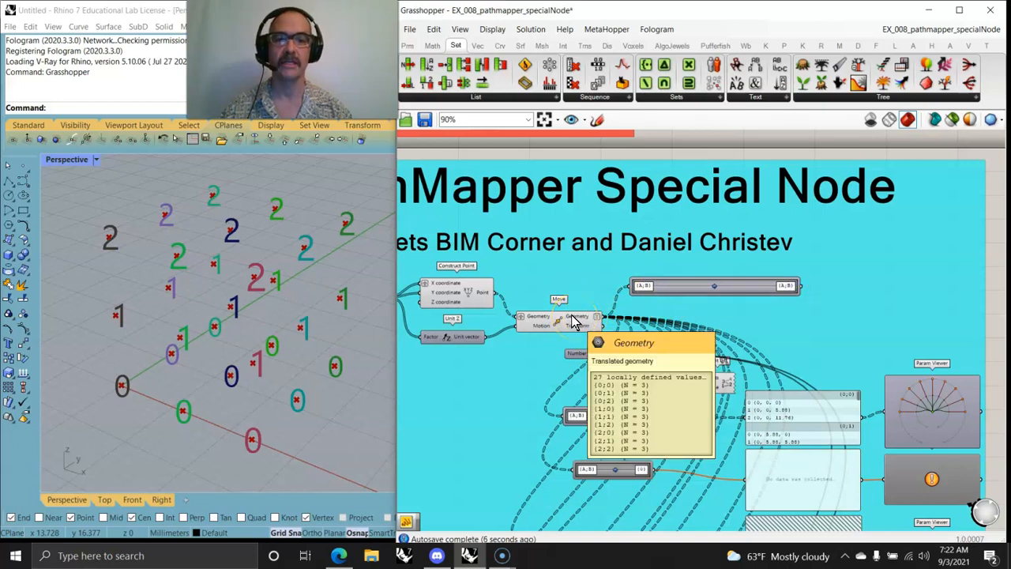
left_click(409, 45)
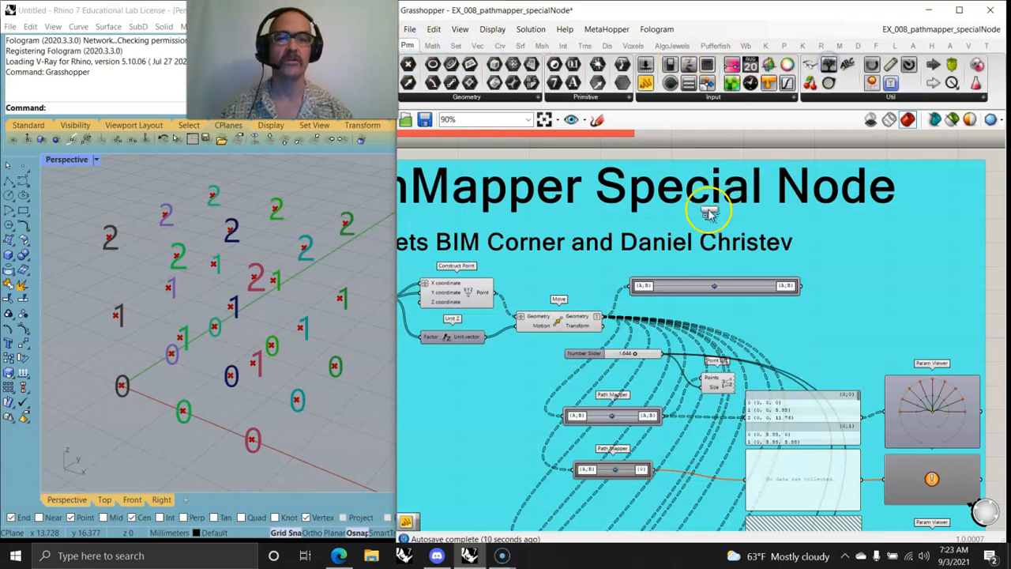
left_click_drag(709, 213, 707, 215)
left_click_drag(623, 280, 653, 219)
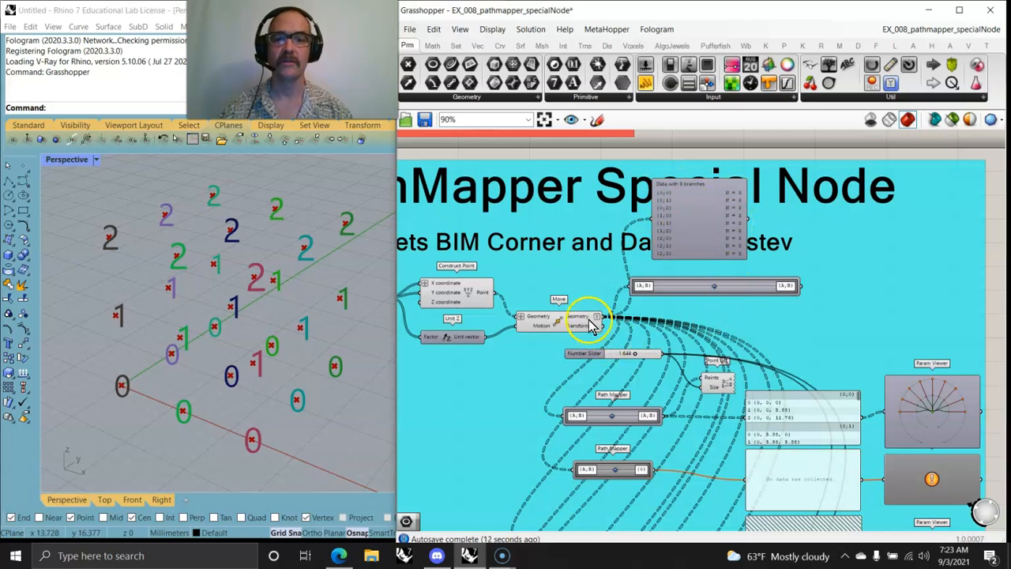
Step: Shift the new Path Mapper slightly and check its {A;B} to {A;B} mapping in the mapping editor, accepting it as is
left_click_drag(733, 291, 749, 291)
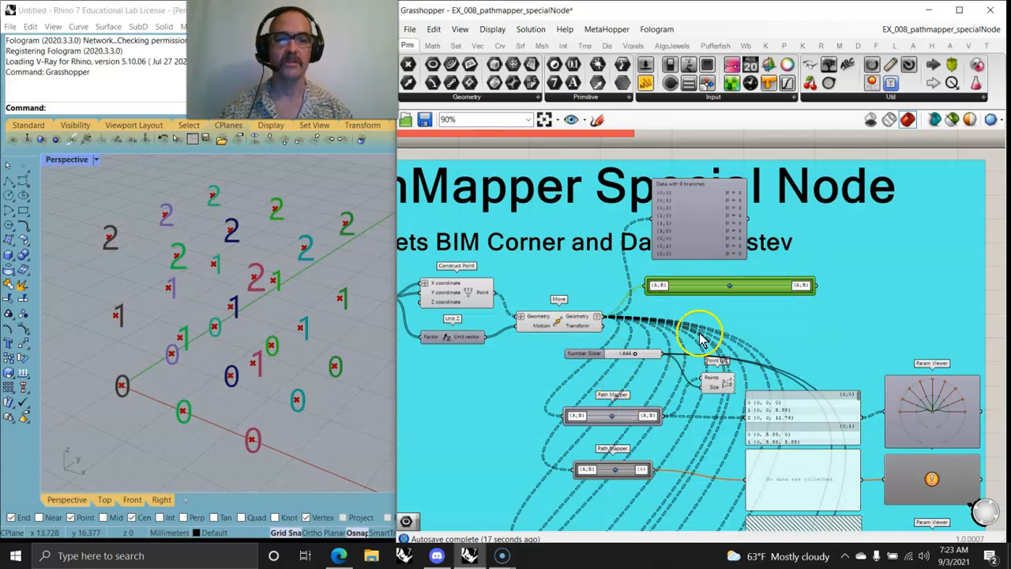
double_click(730, 286)
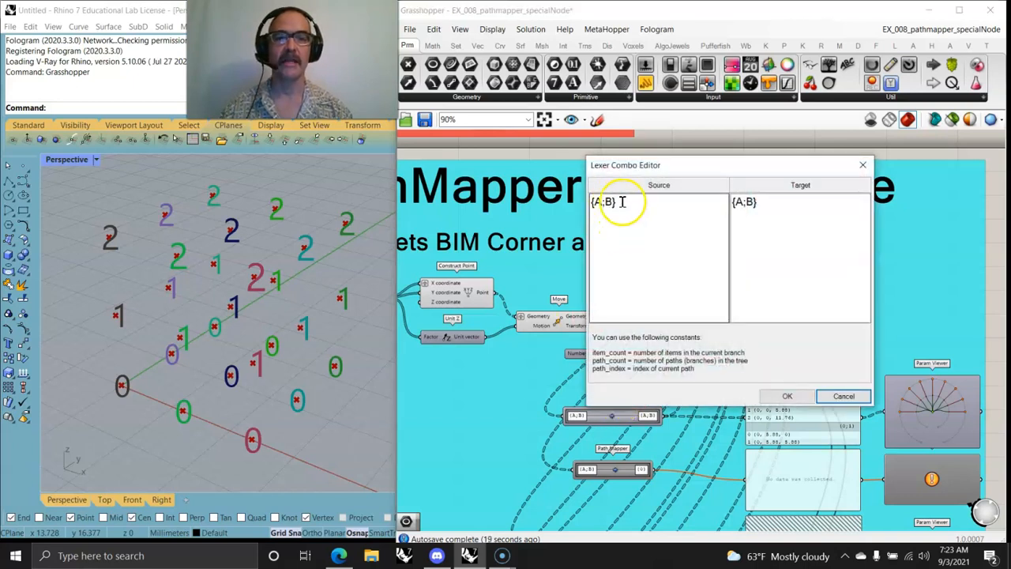
left_click(785, 396)
Step: Check the branch list of the first existing Param Viewer, then return it to the tree diagram
right_click_drag(699, 437, 671, 307)
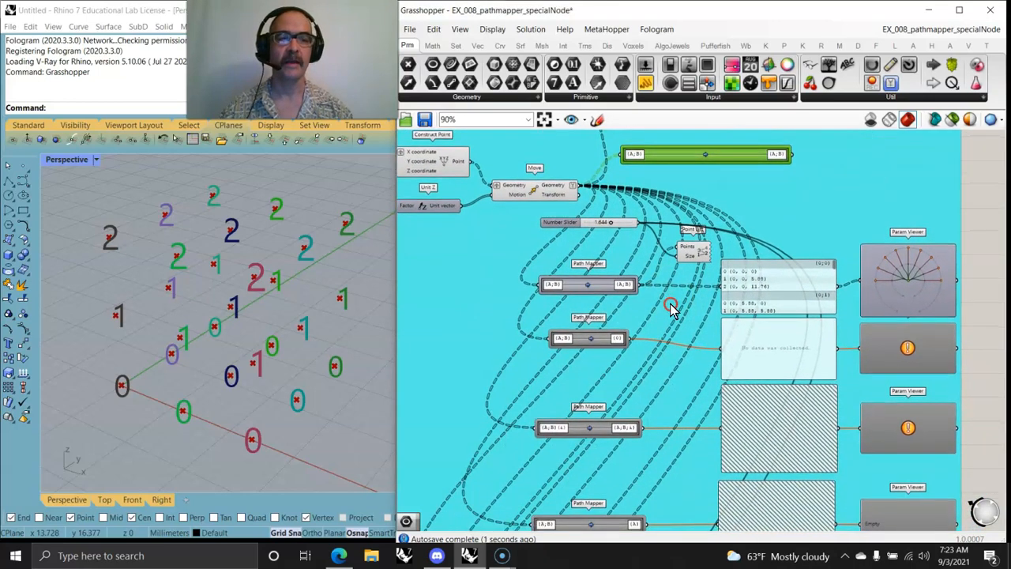
scroll(798, 313, "down", 8)
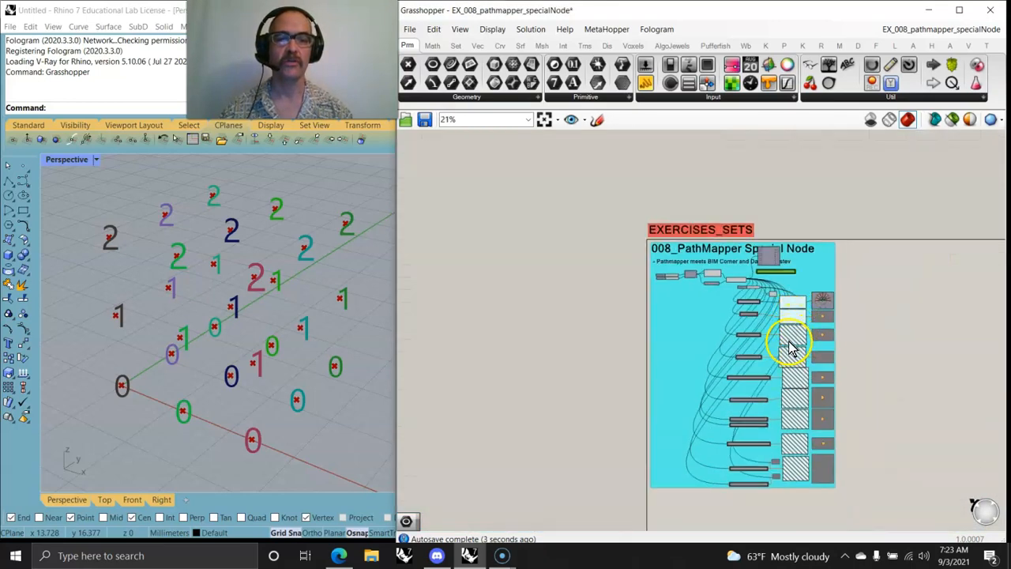
scroll(760, 313, "up", 5)
scroll(757, 309, "up", 3)
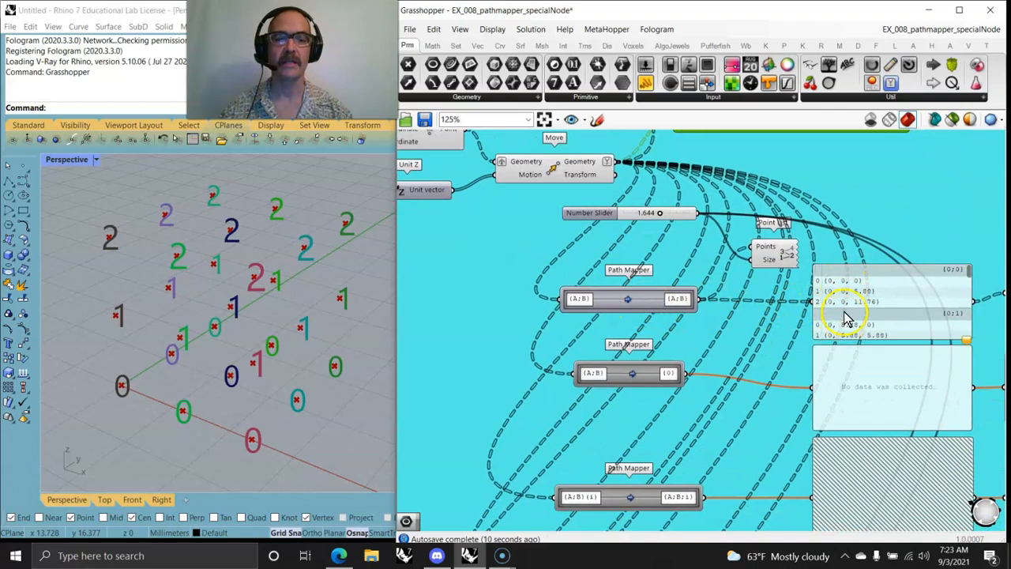
right_click_drag(906, 309, 711, 261)
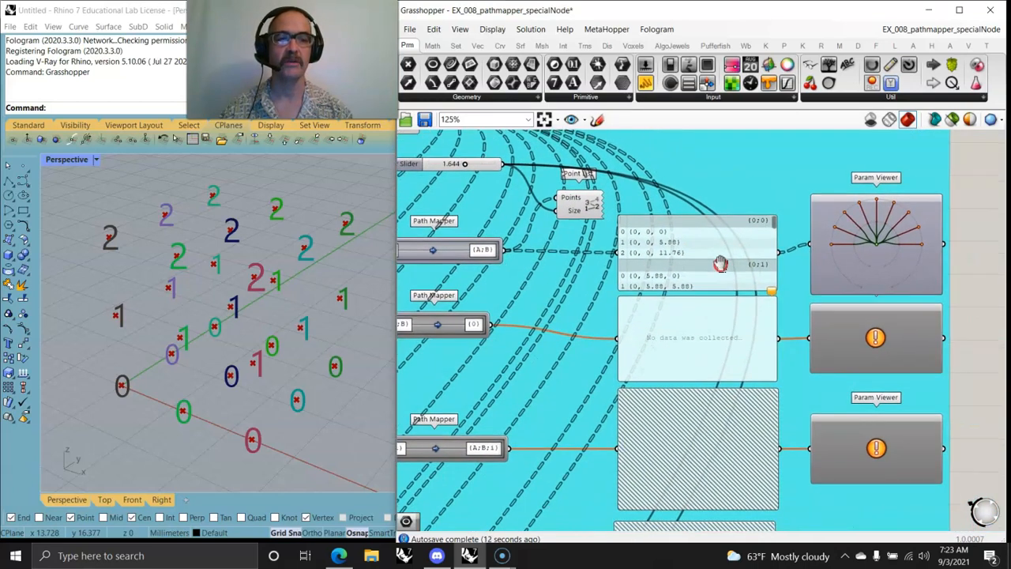
double_click(876, 251)
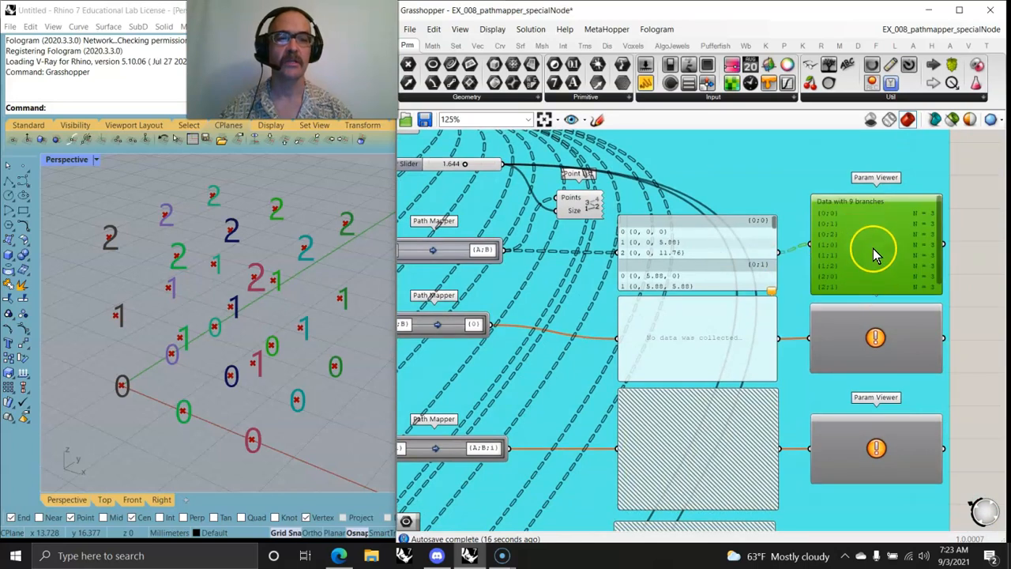
double_click(874, 252)
Step: Create a flatten mapping, {A;B} to {0}, on the second existing Path Mapper
right_click_drag(649, 324, 806, 279)
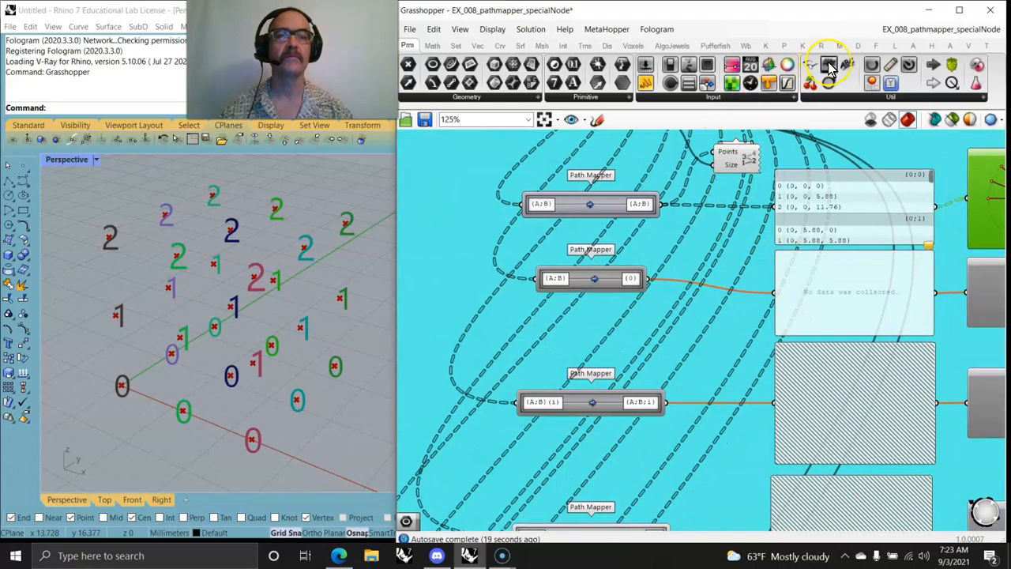
left_click(600, 318)
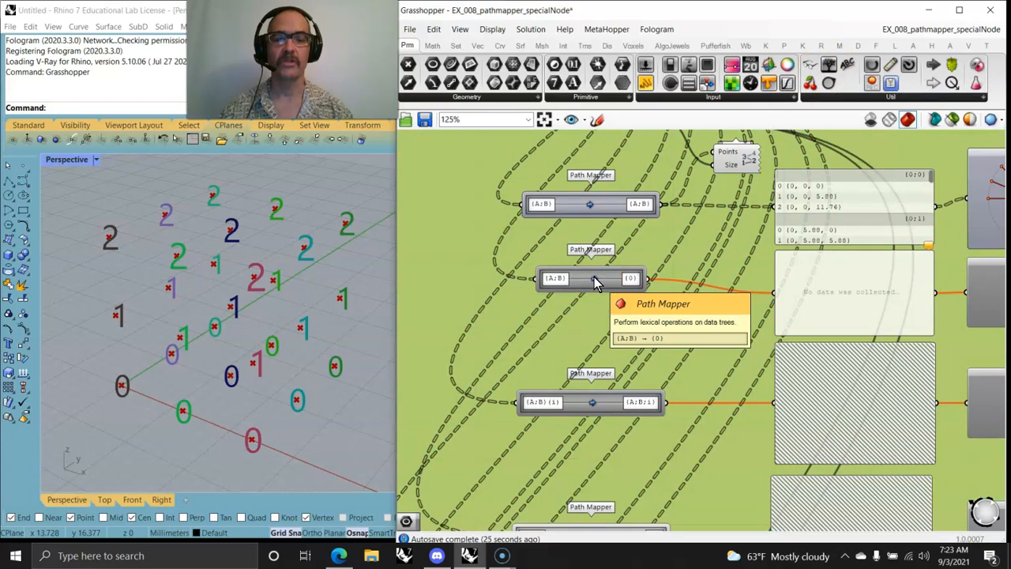
right_click(595, 282)
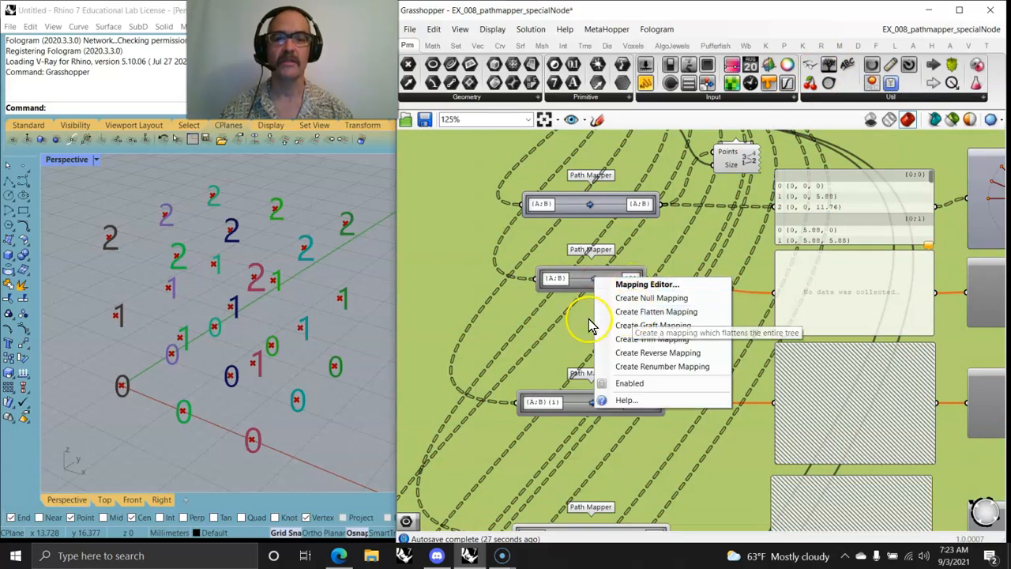
left_click(632, 311)
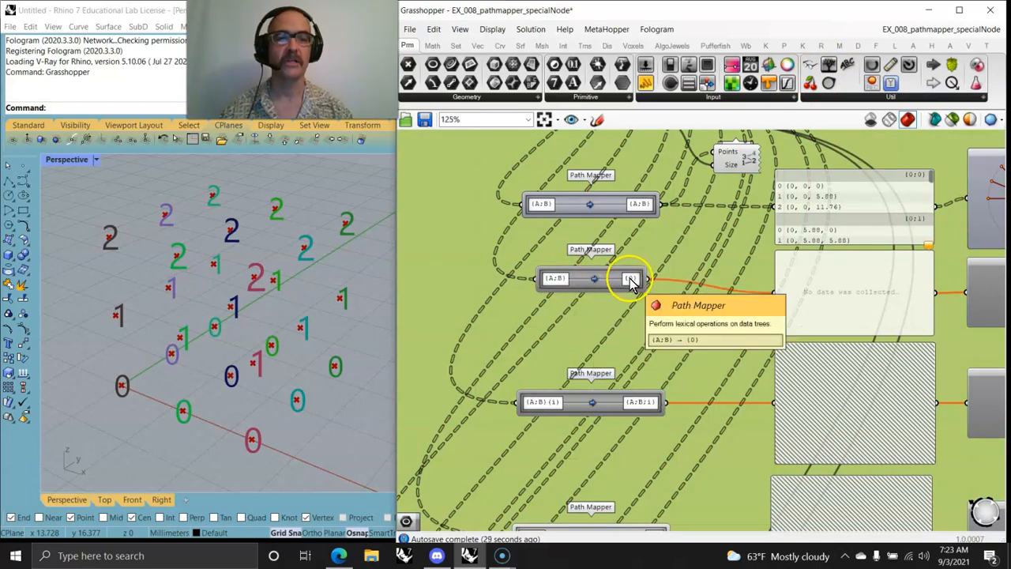
Step: Disable the first existing {A;B} to {A;B} Path Mapper together with its panel and Param Viewer
scroll(750, 300, "down", 4)
left_click_drag(872, 217, 508, 188)
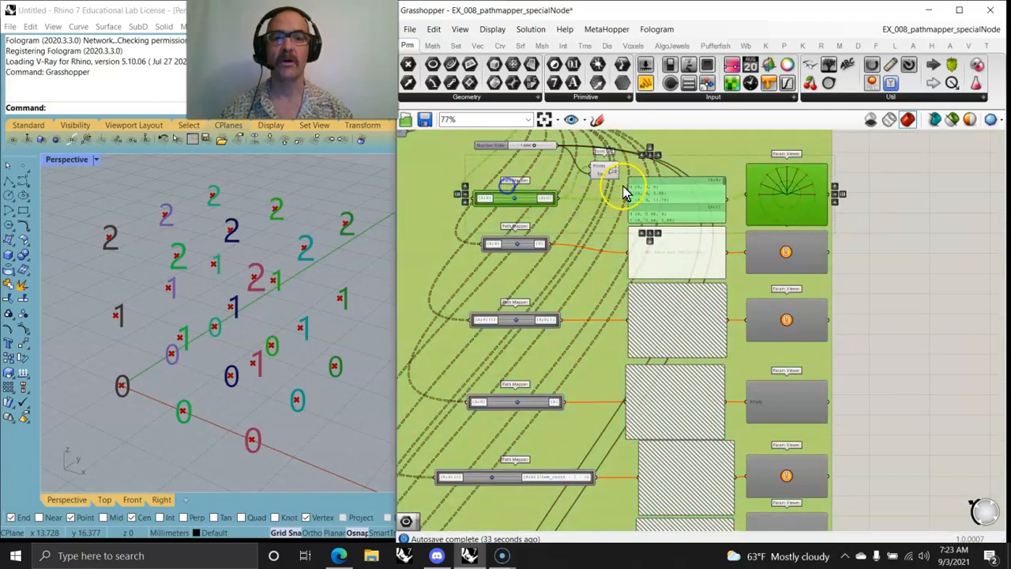
right_click(862, 191)
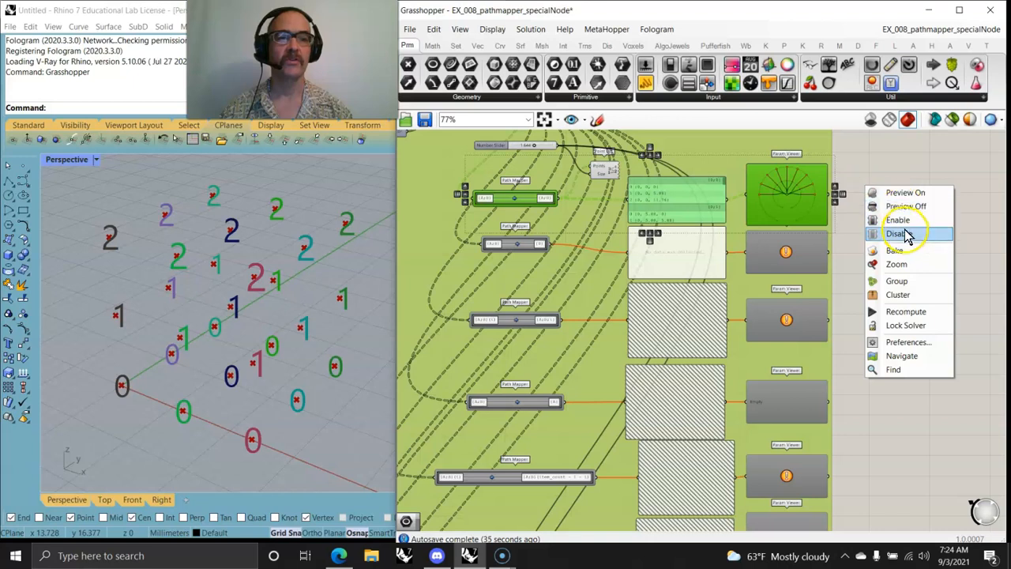
left_click(901, 233)
Step: Turn on the preview of the Point List component beside the first Path Mapper row
left_click_drag(890, 272, 522, 241)
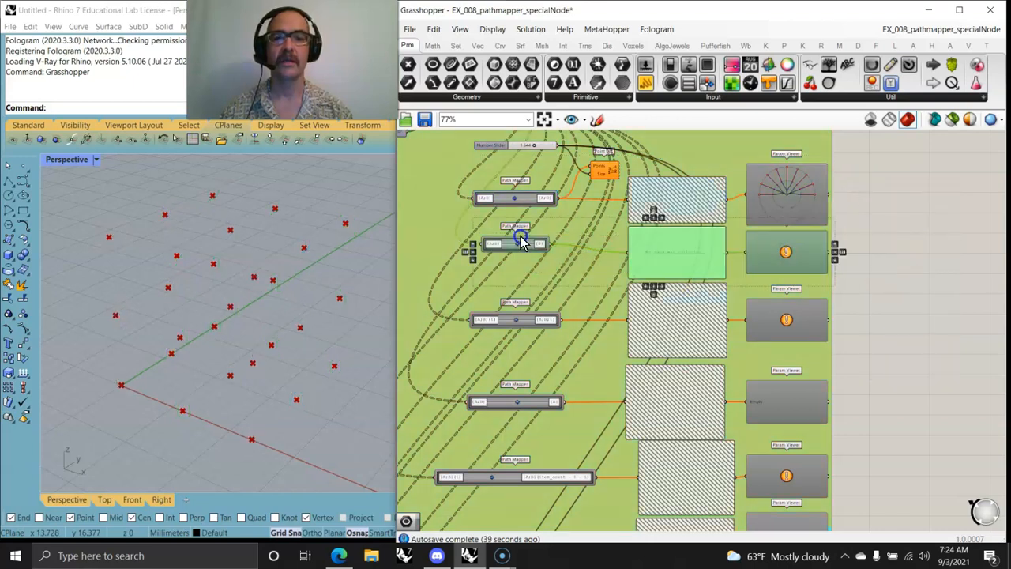
left_click(601, 173)
right_click(882, 174)
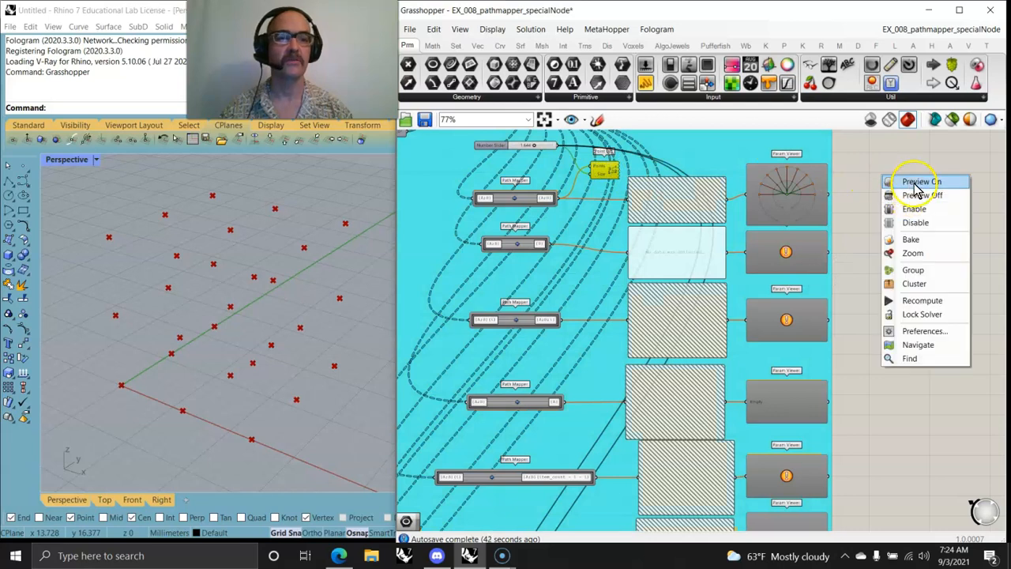
left_click(920, 183)
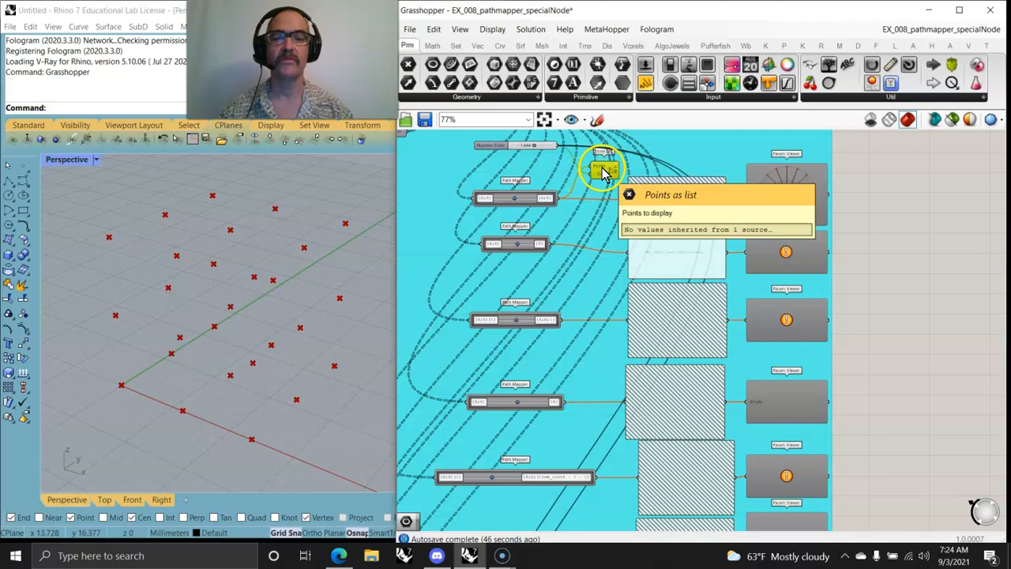
left_click(902, 191)
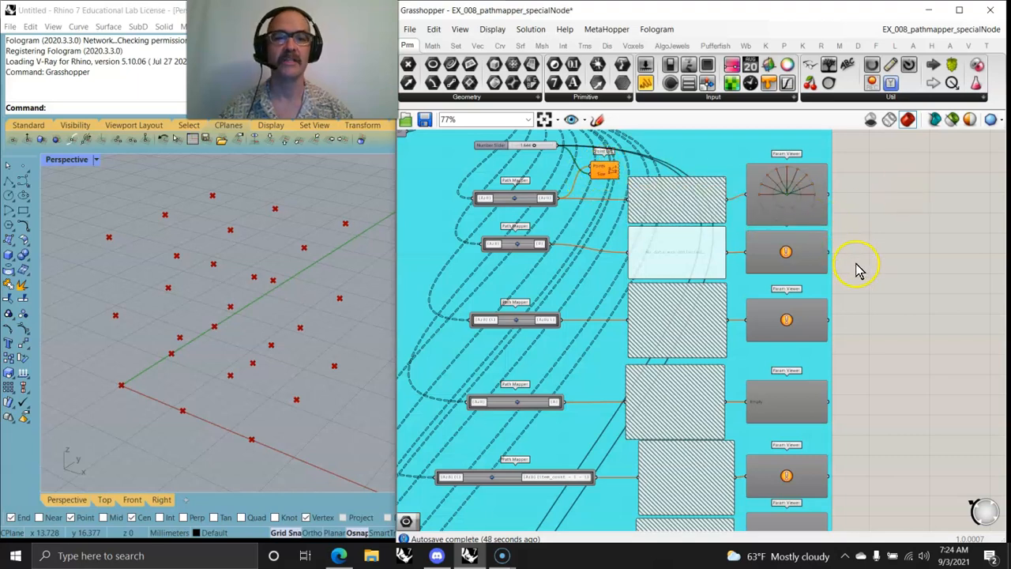
Step: Enable the flatten Path Mapper, {A;B} to {0}, together with its panel and Param Viewer
left_click_drag(885, 277, 483, 234)
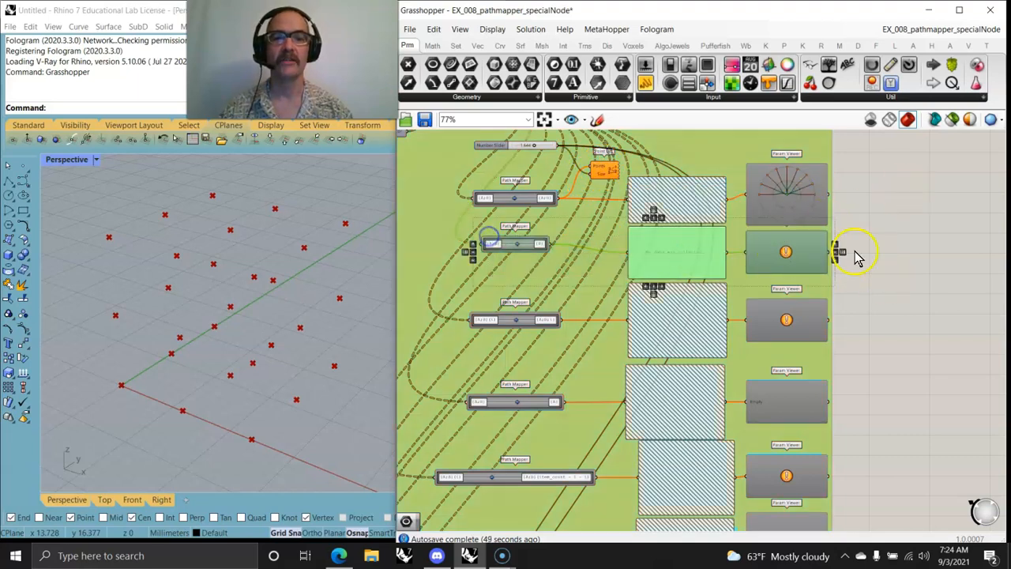
right_click(897, 253)
left_click(930, 286)
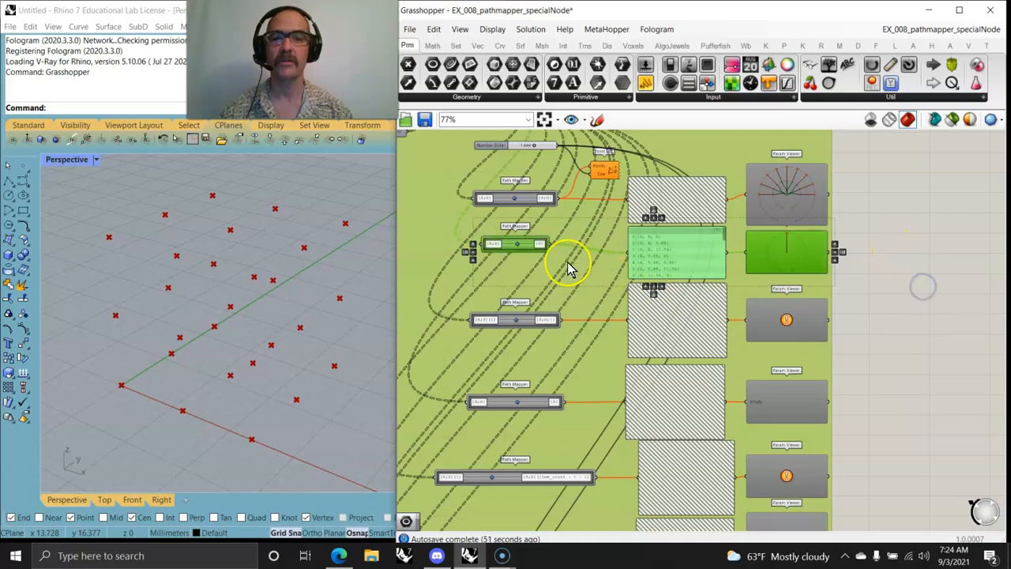
scroll(569, 266, "up", 2)
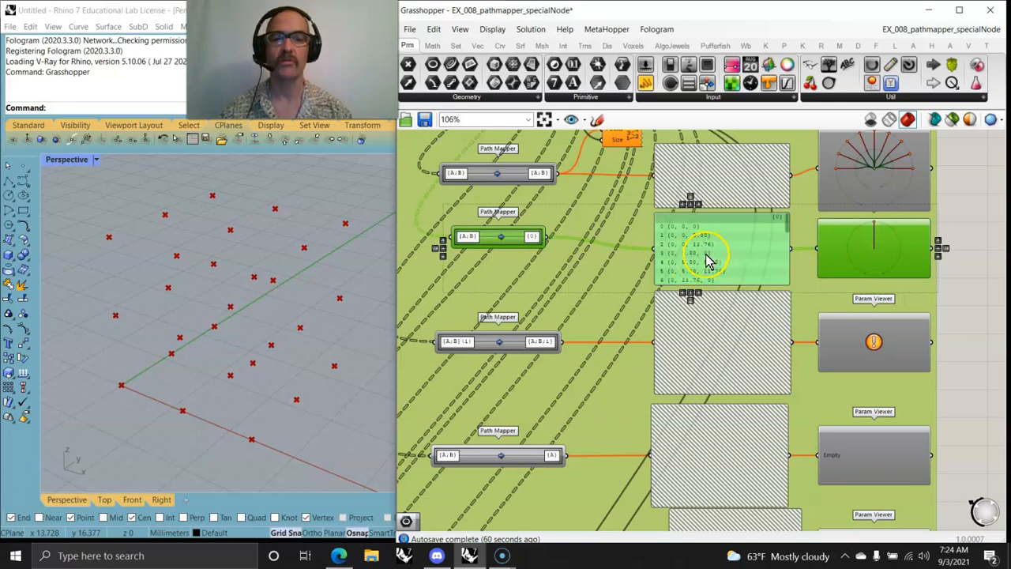
Step: Enable the graft Path Mapper, {A;B}(i) to {A;B;i}, together with its panel and Param Viewer
right_click_drag(700, 355, 722, 277)
left_click_drag(982, 300, 522, 251)
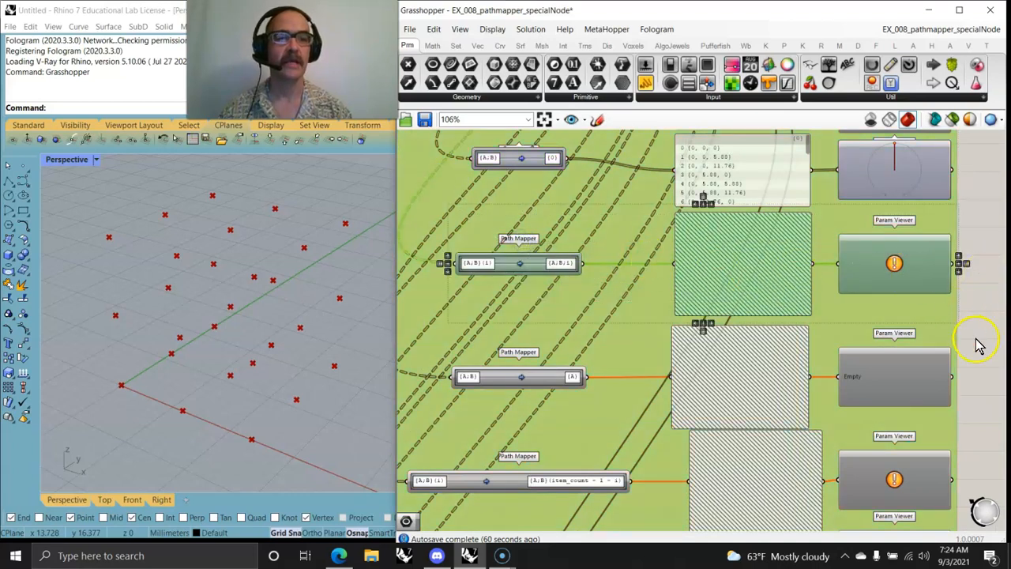
right_click_drag(978, 344, 752, 323)
right_click(799, 278)
left_click(786, 314)
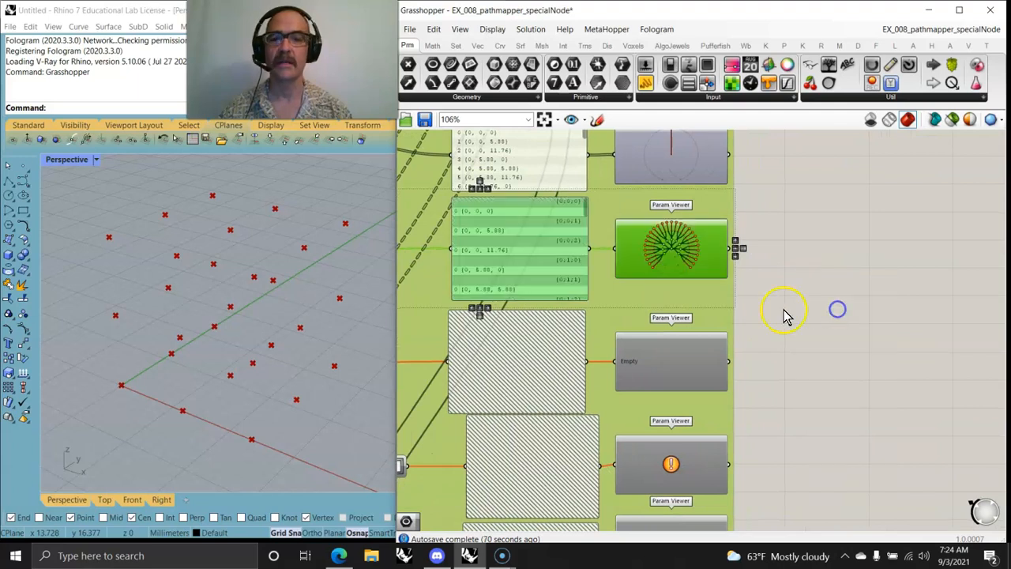
right_click_drag(791, 289, 969, 281)
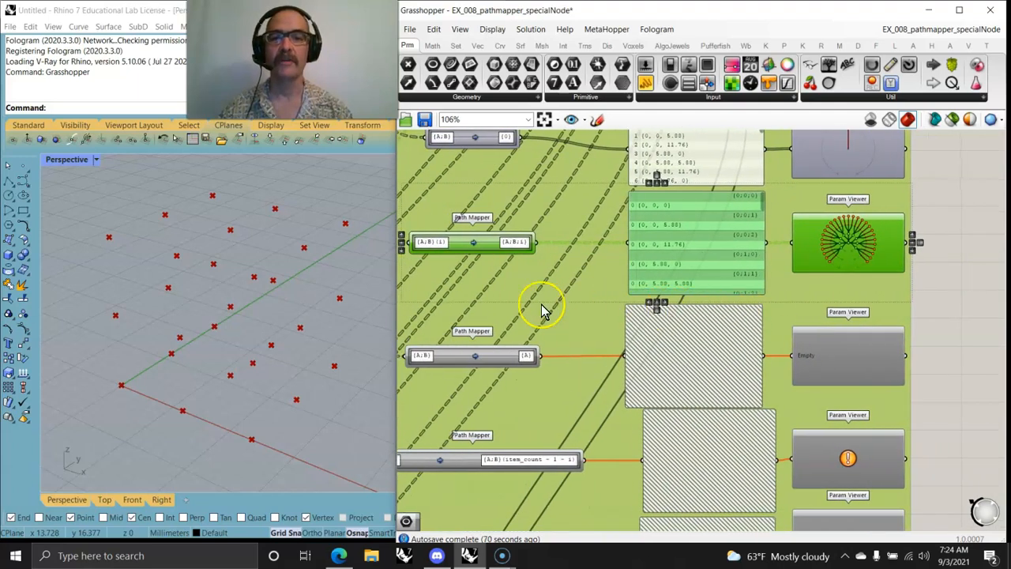
Step: Re-enable the null Path Mapper, {A;B} to {A;B}, together with its panel and Param Viewer
right_click_drag(612, 272, 618, 400)
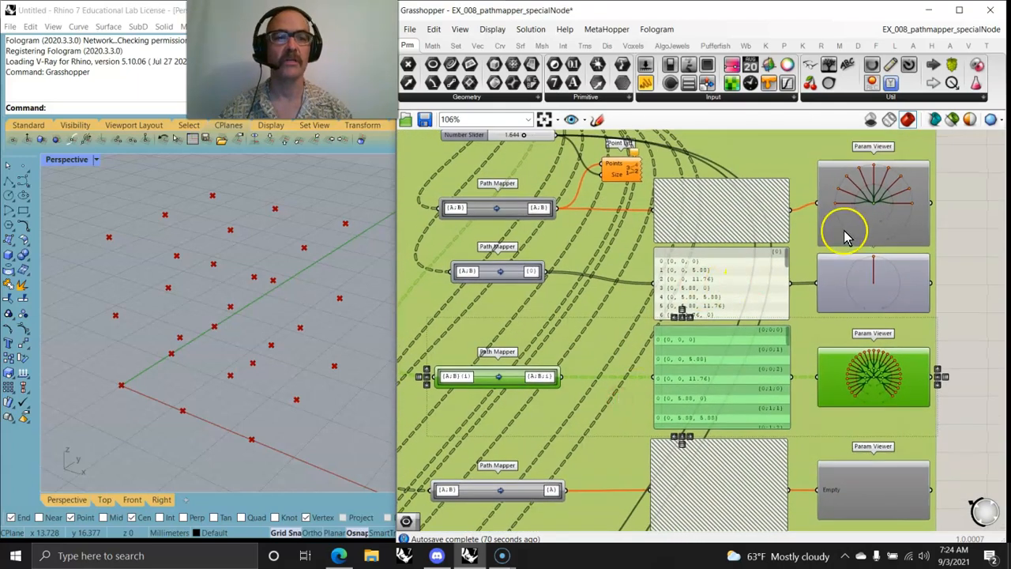
left_click_drag(971, 230, 491, 207)
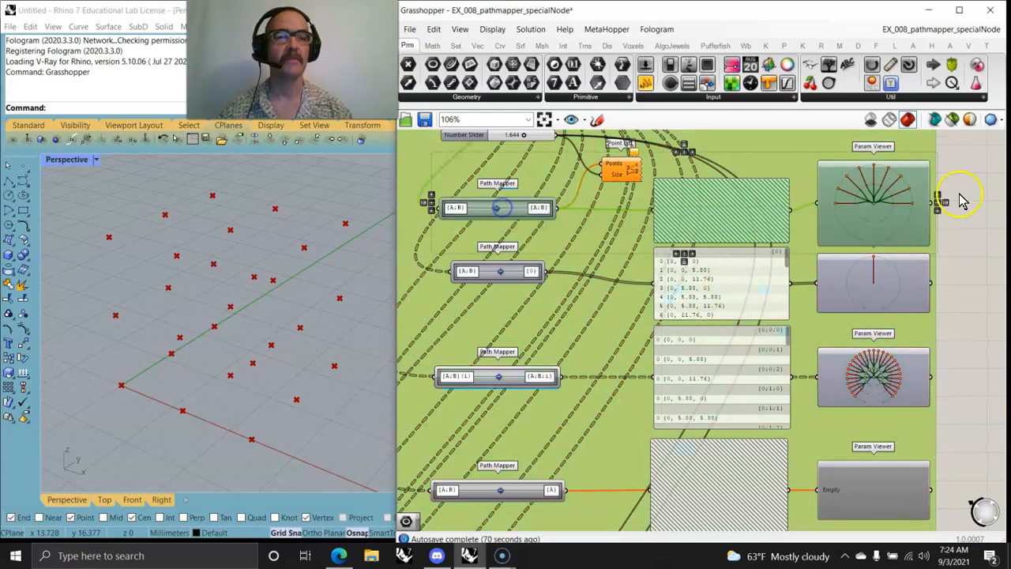
right_click_drag(994, 267, 882, 253)
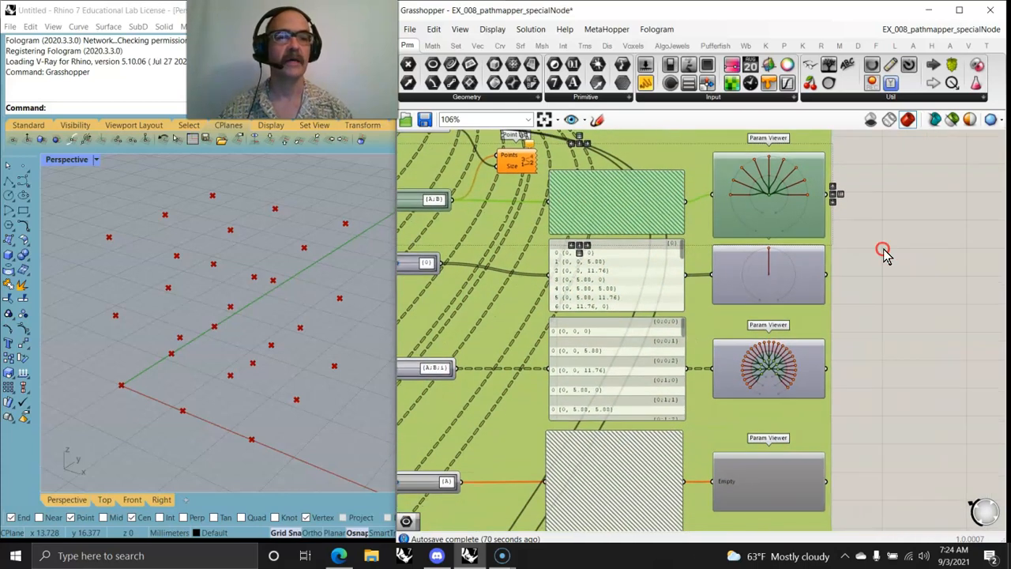
right_click(900, 200)
left_click(935, 230)
Step: Compare the data trees of the null, flatten and graft rows in their panels and Param Viewers
scroll(849, 230, "up", 5)
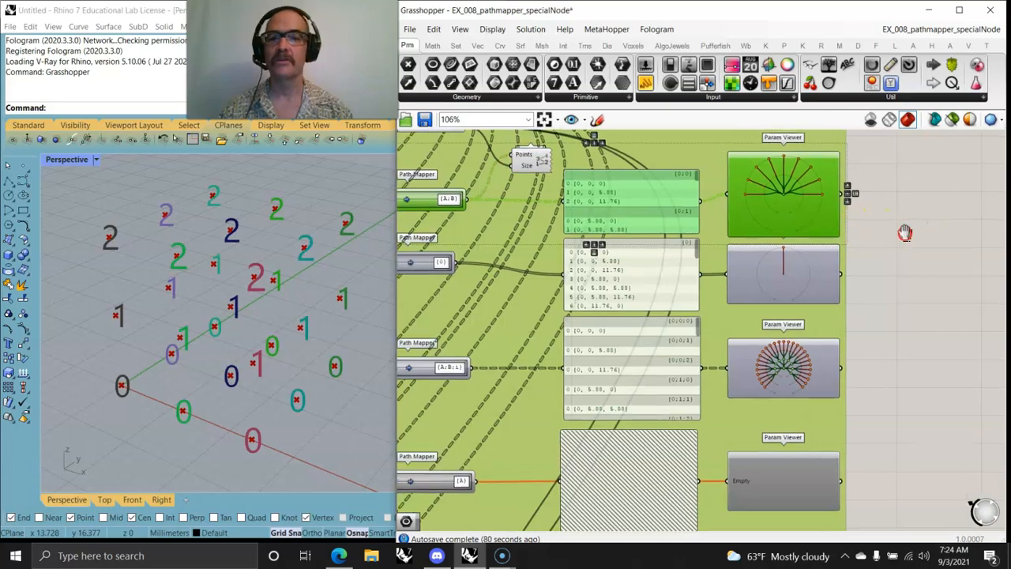
scroll(766, 219, "down", 4)
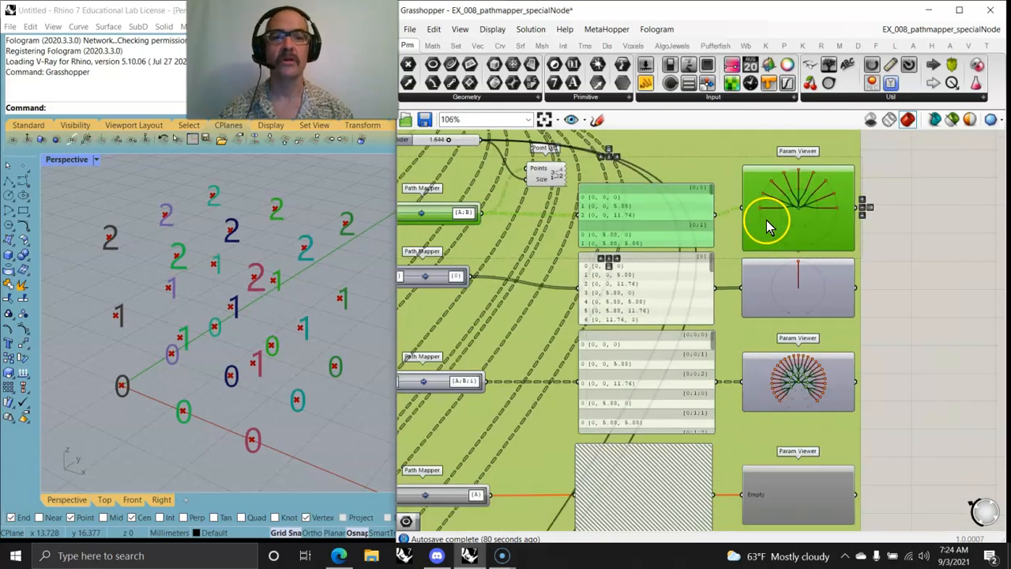
scroll(679, 222, "up", 2)
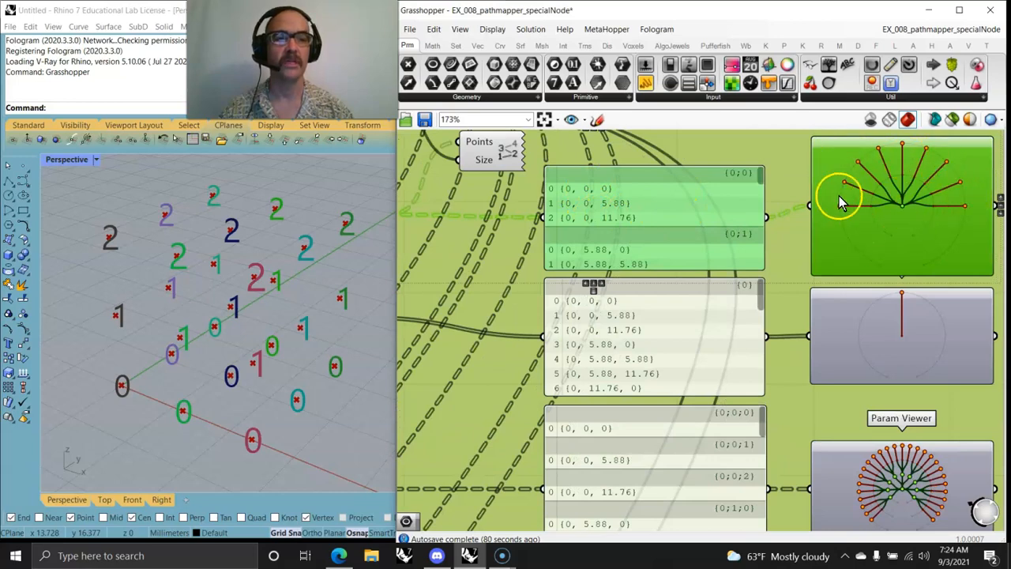
scroll(822, 251, "down", 1)
scroll(822, 250, "down", 1)
mouse_move(842, 325)
right_mouse_down()
mouse_move(856, 241)
mouse_move(868, 305)
mouse_move(837, 320)
right_mouse_up()
right_click_drag(890, 442, 950, 311)
scroll(859, 287, "up", 4)
scroll(876, 317, "down", 6)
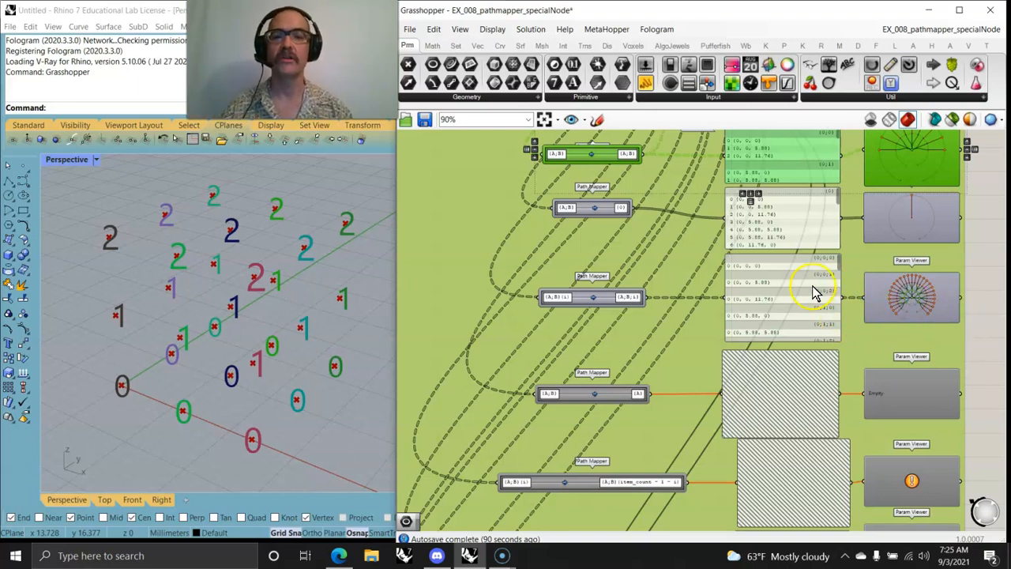
Step: Enable the trim Path Mapper, {A;B} to {A}, together with its panel and Param Viewer
right_click_drag(993, 344, 942, 249)
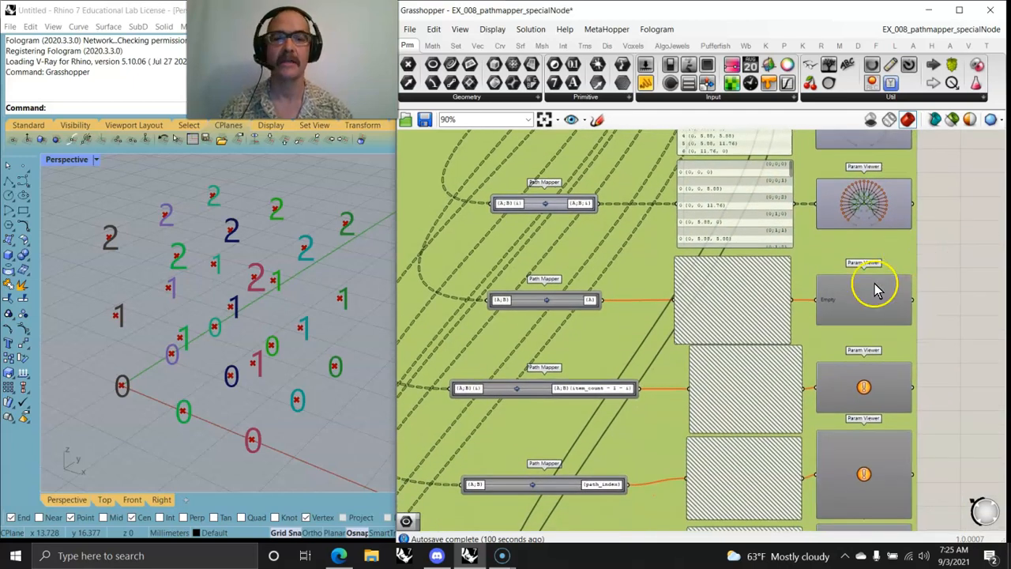
left_click_drag(929, 324, 531, 285)
right_click(968, 311)
left_click(962, 339)
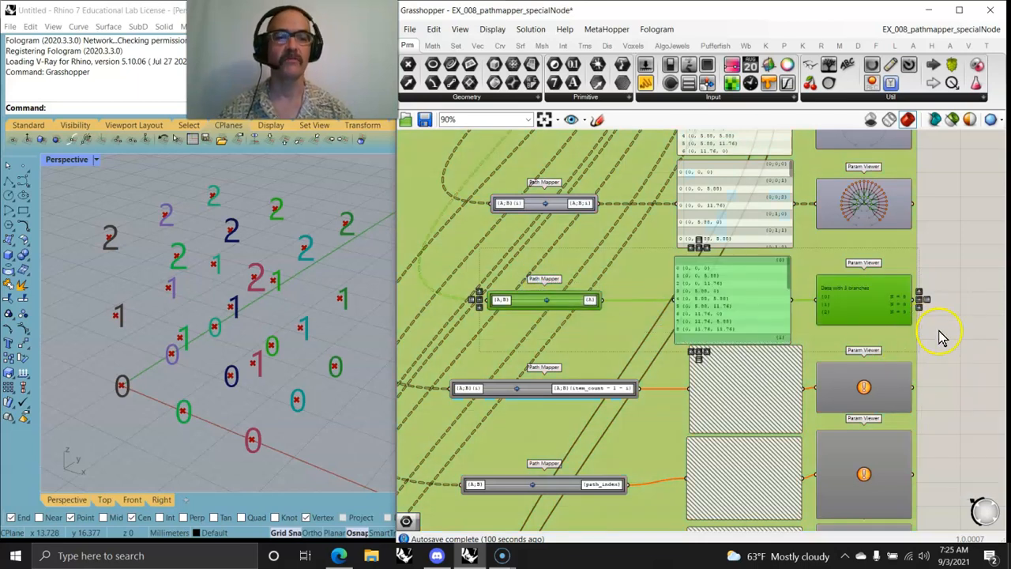
Step: Examine the trim Path Mapper's expression, the branches listed in its panel and its available mapping types
scroll(540, 307, "up", 5)
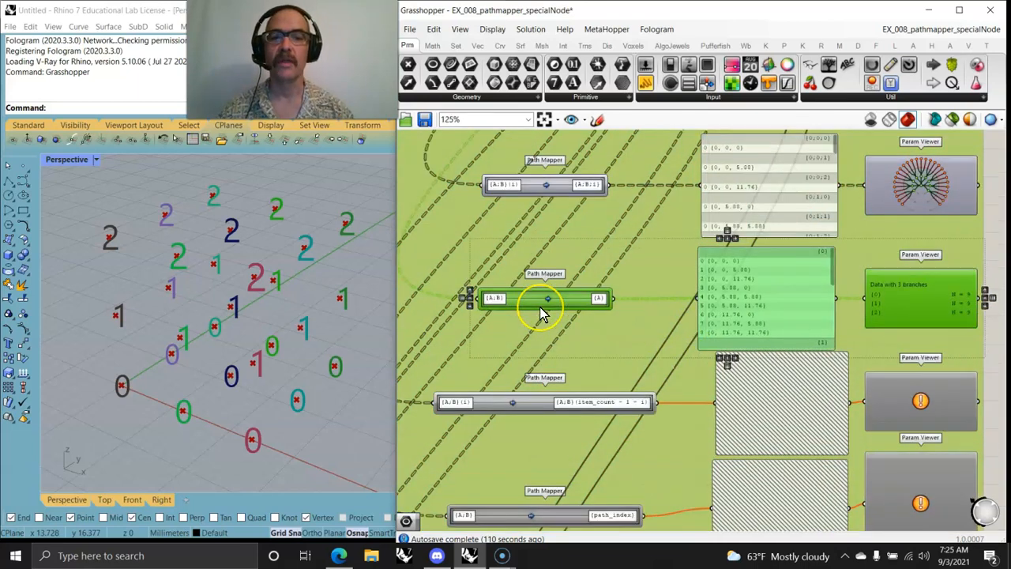
left_click(555, 297)
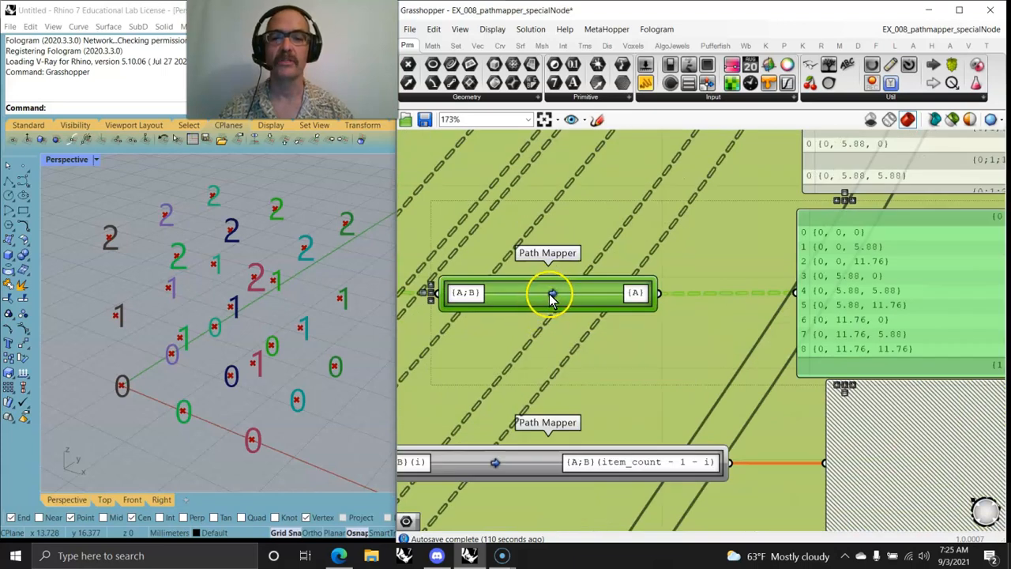
scroll(491, 290, "down", 4)
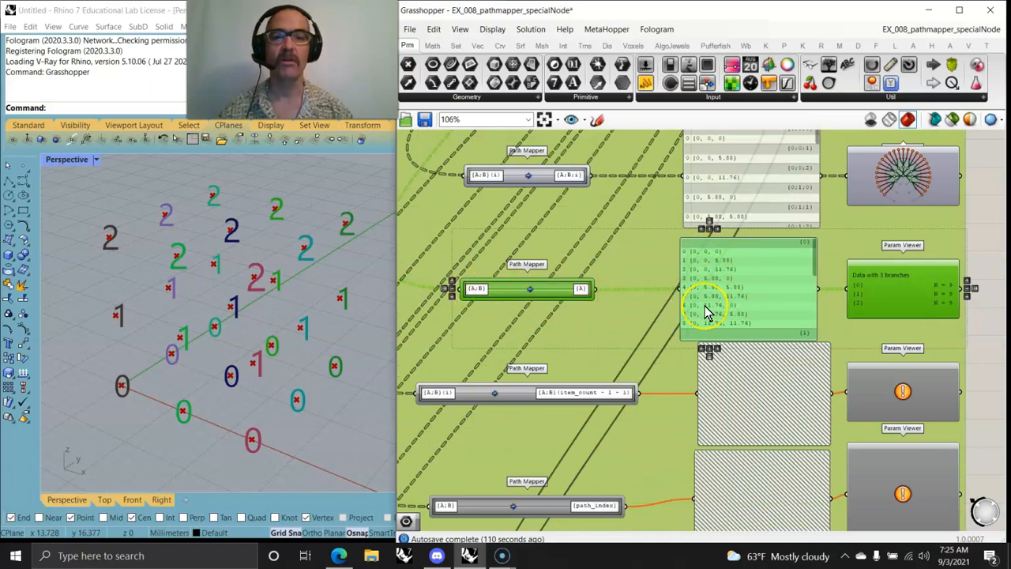
scroll(750, 318, "up", 2)
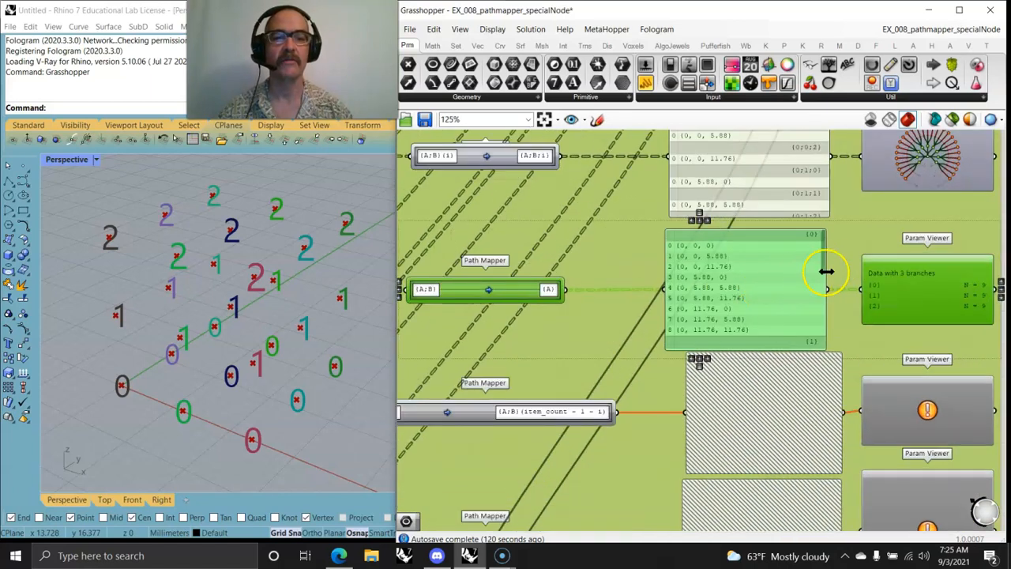
left_click_drag(823, 268, 806, 320)
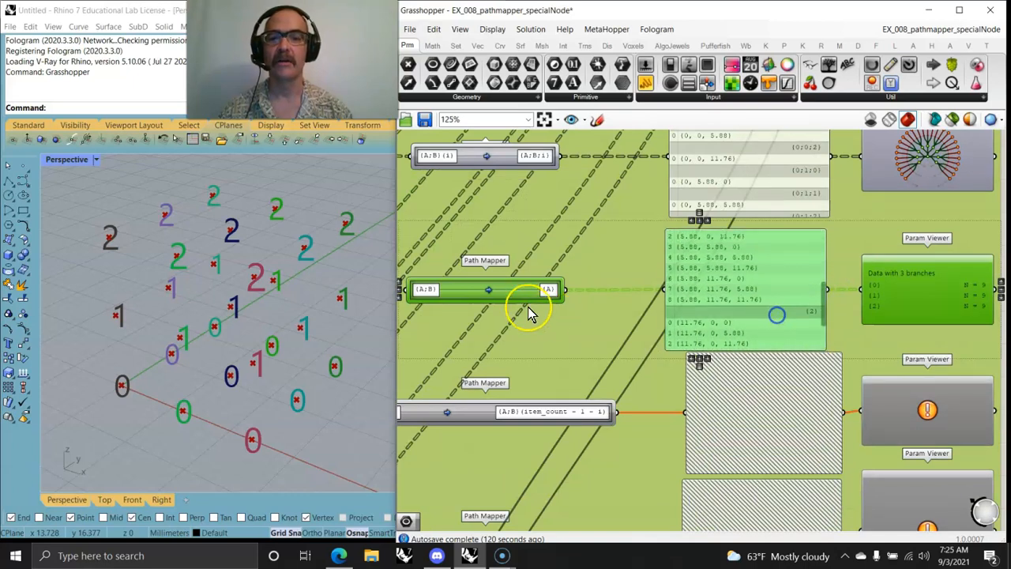
right_click(488, 289)
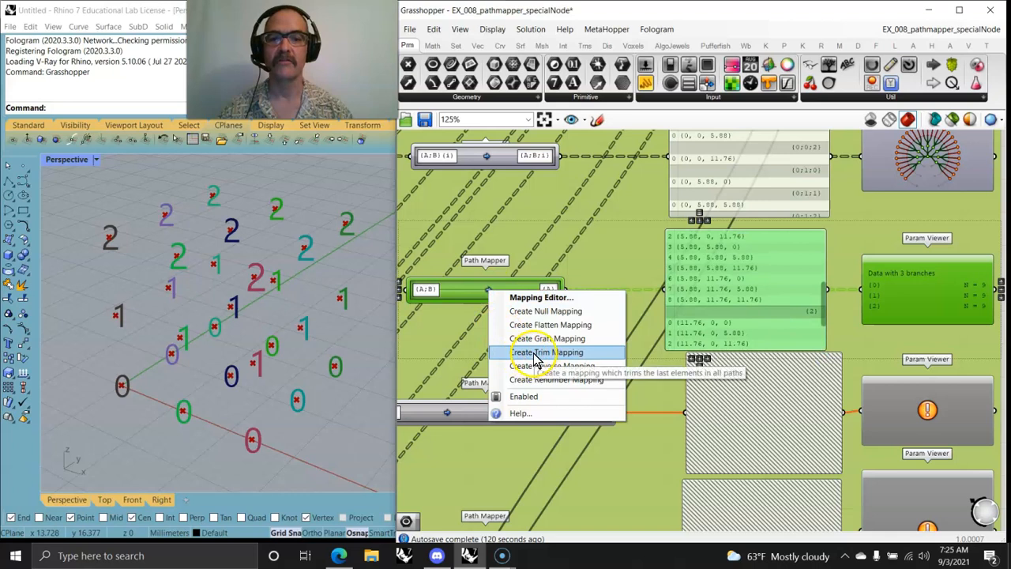
left_click(620, 255)
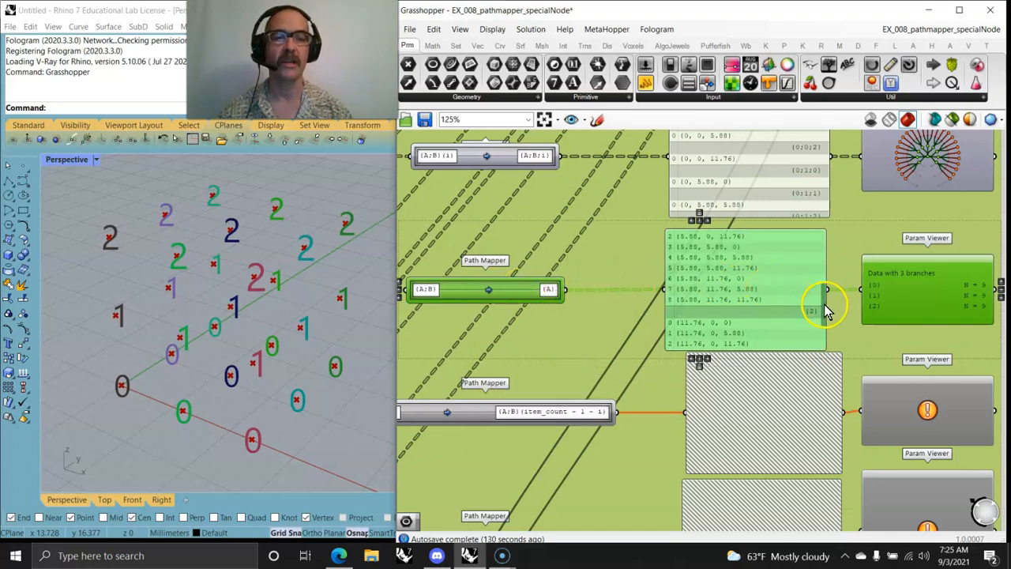
left_click_drag(826, 311, 824, 258)
Step: Switch the trim row's Param Viewer to the tree diagram and compare it with the rows above
right_click_drag(891, 226, 764, 232)
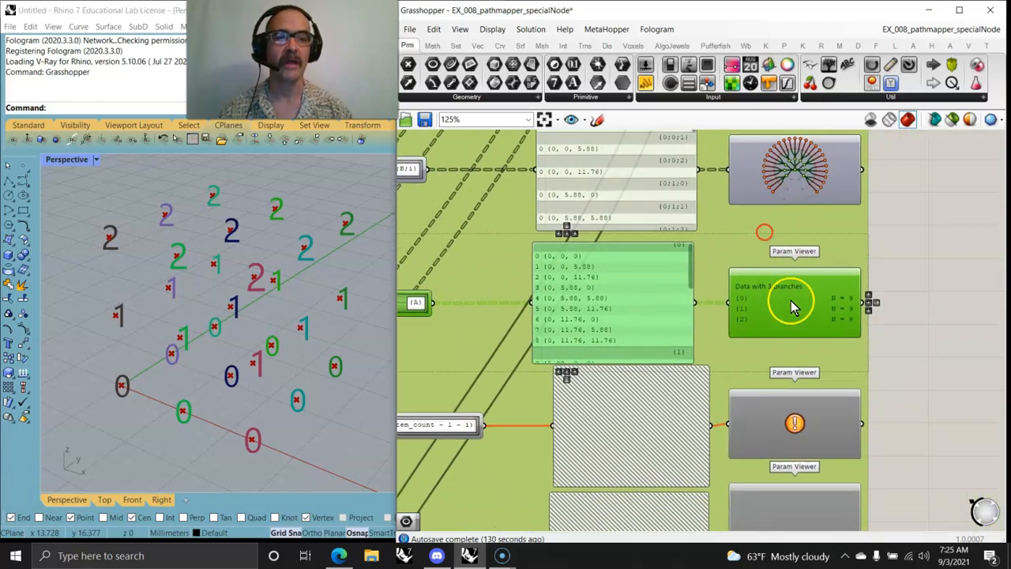
right_click_drag(794, 276, 795, 380)
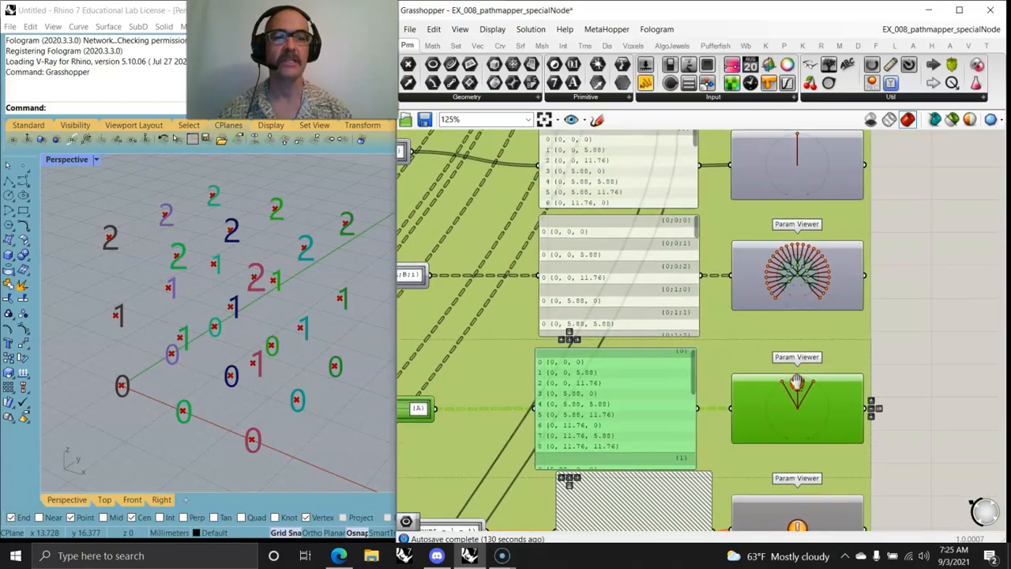
scroll(802, 376, "down", 2)
right_click_drag(818, 293, 814, 314)
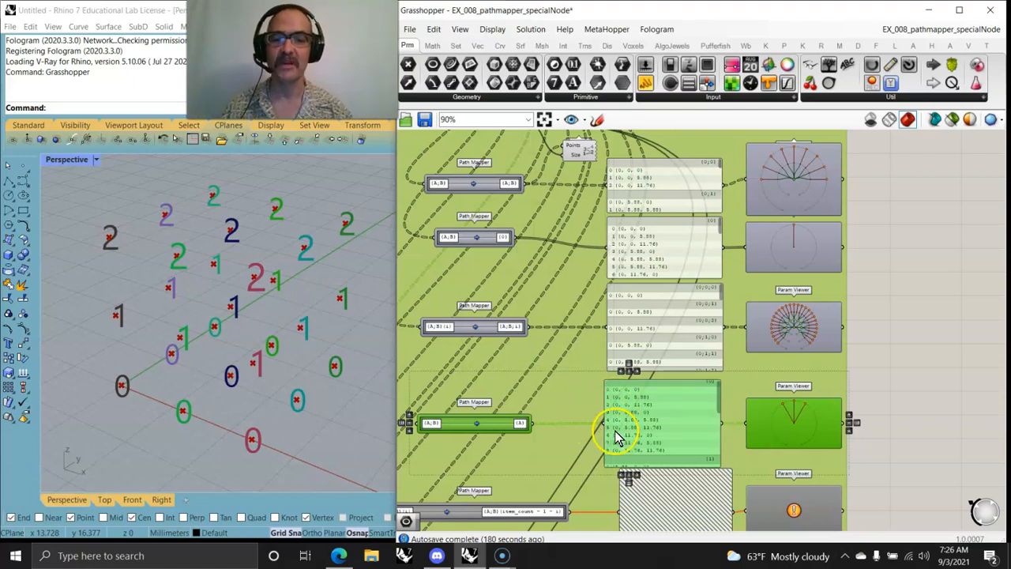
Step: Enable the reverse Path Mapper, {A;B}(i) to {A;B}(item_count - 1 - i), together with its panel and Param Viewer
right_click_drag(557, 454, 615, 302)
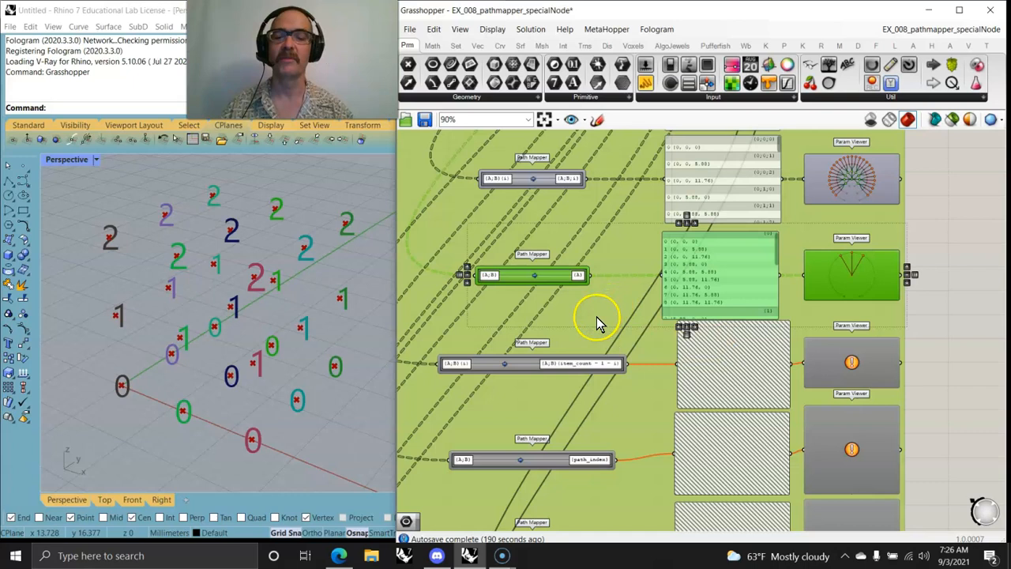
right_click_drag(604, 313, 633, 231)
mouse_move(941, 293)
left_mouse_down()
mouse_move(872, 273)
mouse_move(516, 266)
mouse_move(576, 272)
left_mouse_up()
left_click(981, 263)
right_click_drag(985, 305, 851, 278)
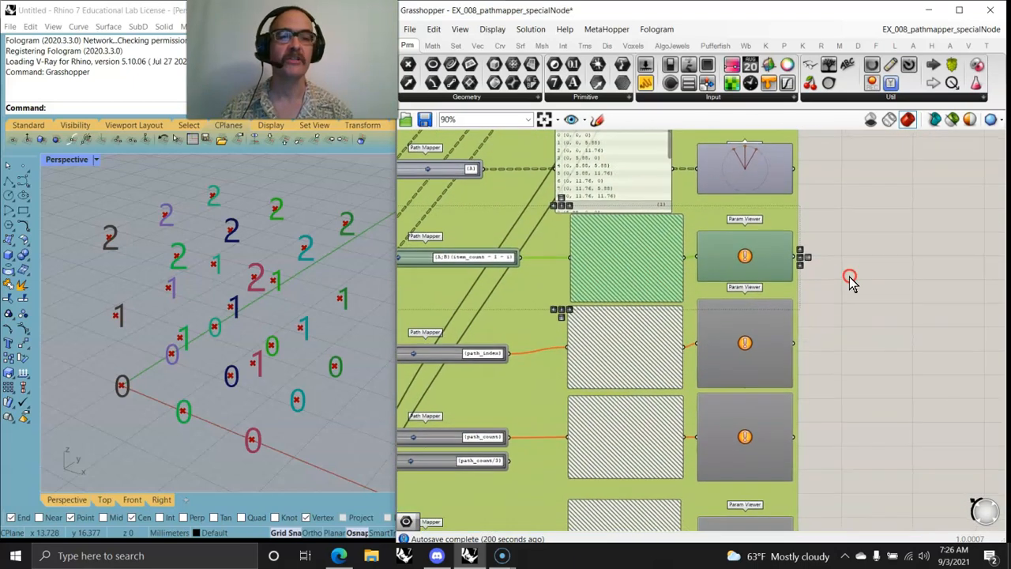
right_click(887, 257)
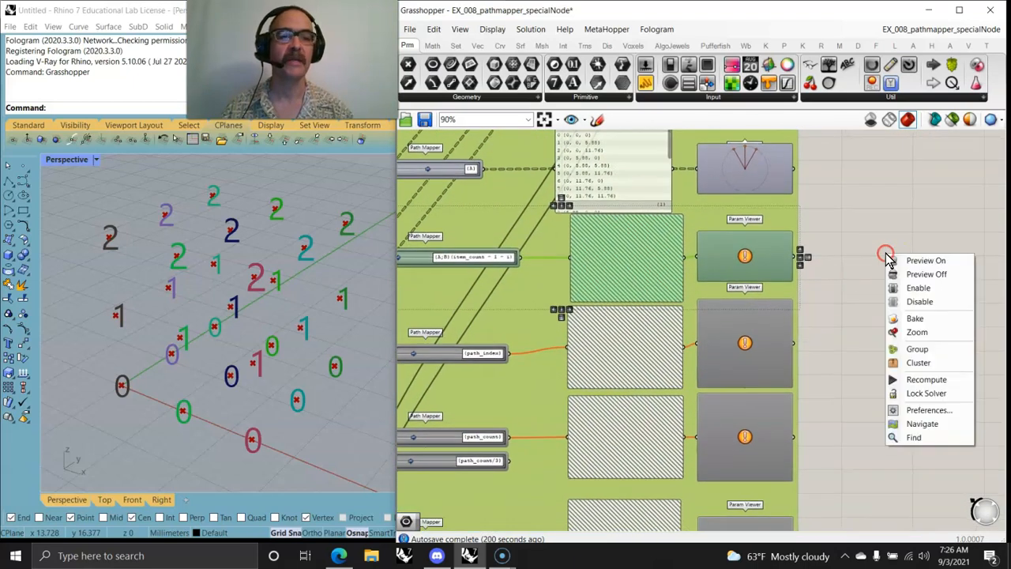
left_click(919, 287)
left_click(866, 291)
Step: Move the Point List component beside the reverse Path Mapper row and wire that mapper's output into its Points input
right_click_drag(698, 290, 865, 288)
scroll(670, 272, "up", 4)
right_click_drag(624, 293, 703, 277)
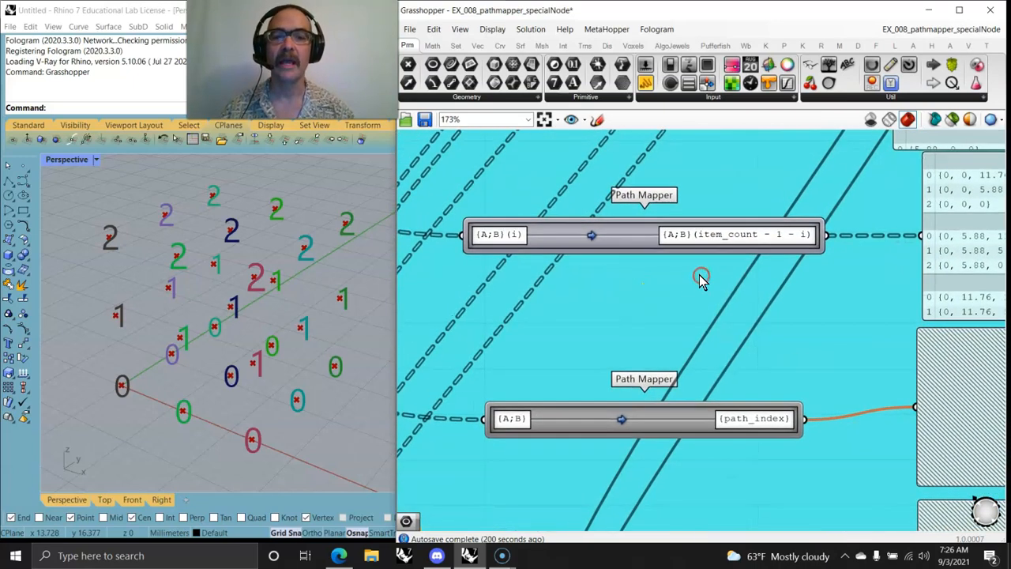
scroll(671, 280, "down", 4)
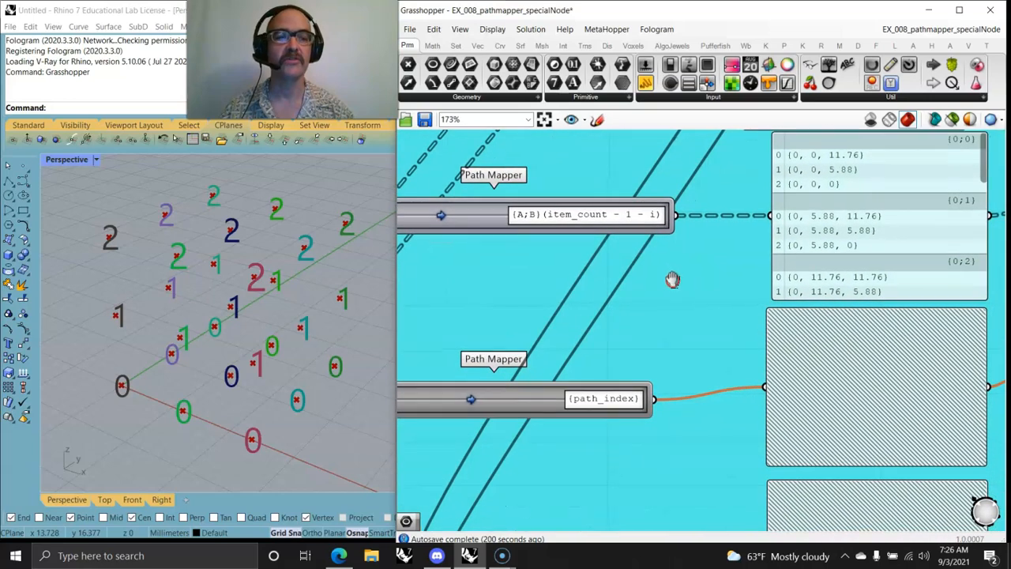
right_click_drag(686, 282, 685, 360)
scroll(687, 356, "down", 4)
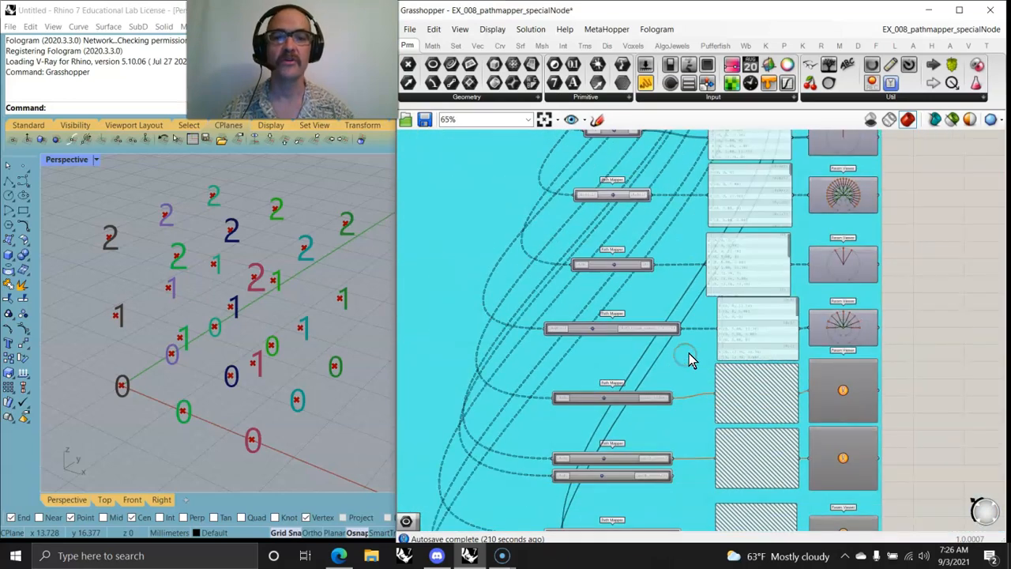
scroll(690, 298, "down", 3)
right_click_drag(688, 287, 675, 336)
left_click_drag(670, 182, 675, 357)
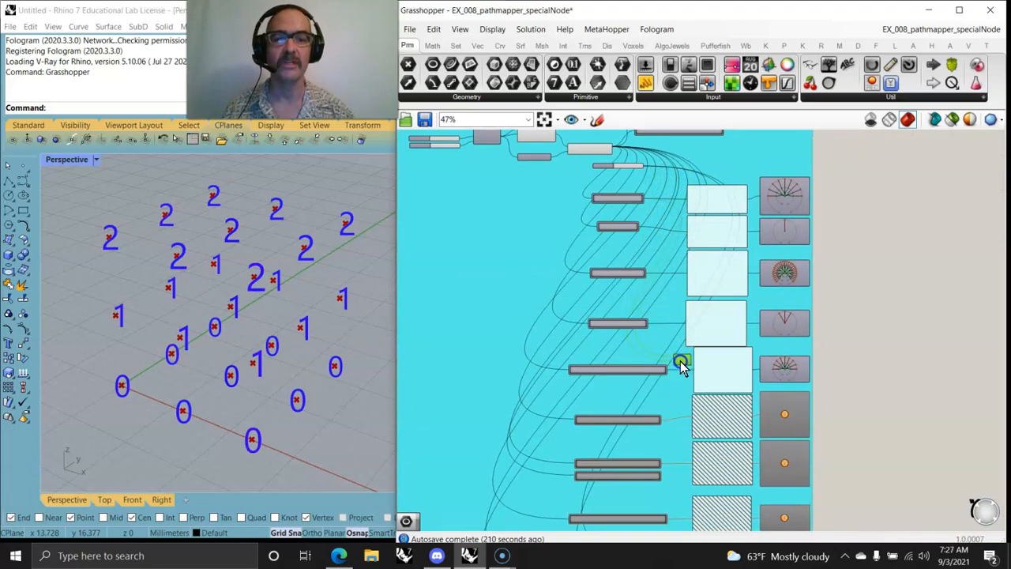
scroll(681, 366, "up", 4)
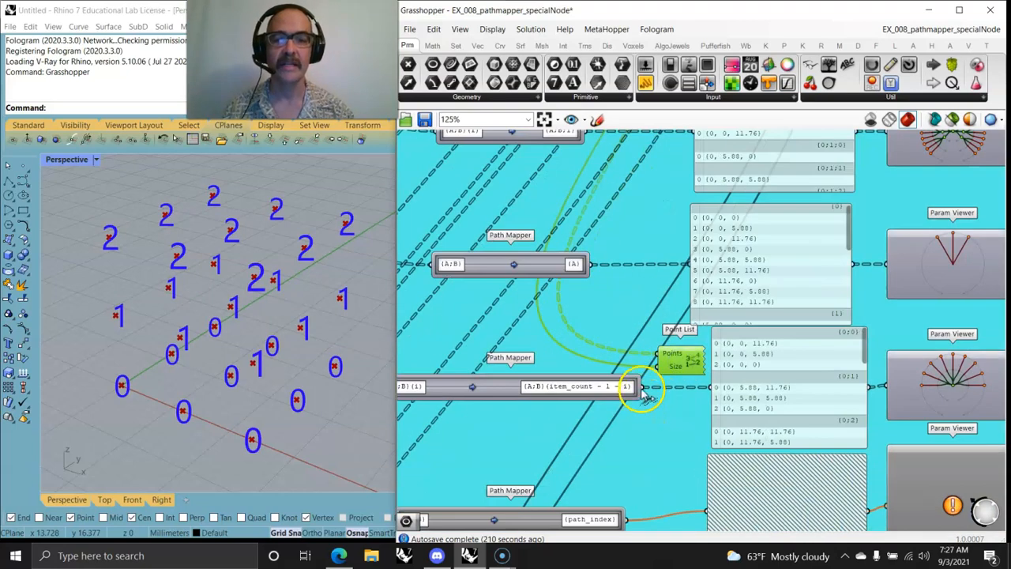
left_click_drag(656, 355, 655, 352)
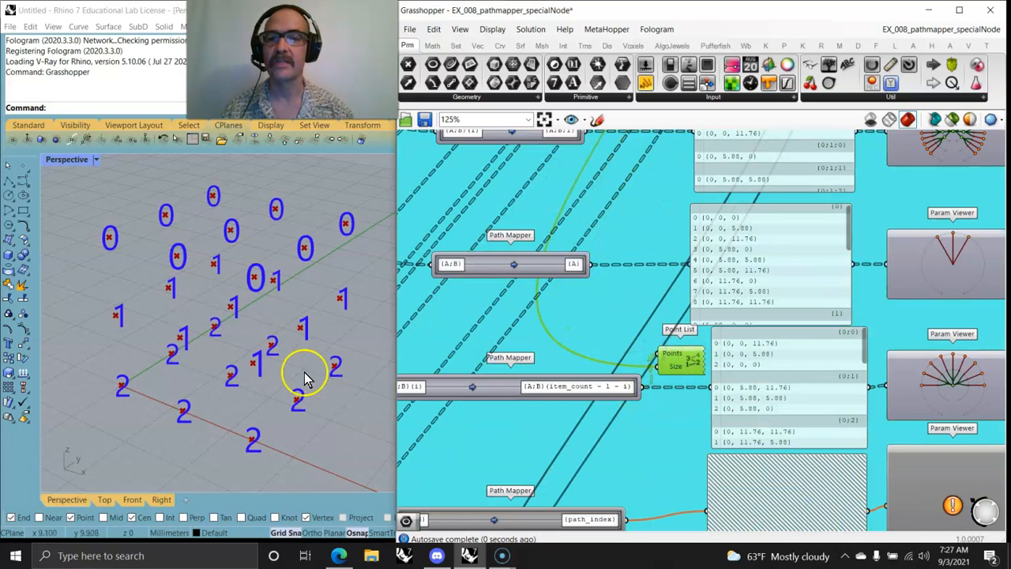
Step: Check the reverse Path Mapper's available mapping types and the item order in its output panel
right_click_drag(462, 440, 610, 334)
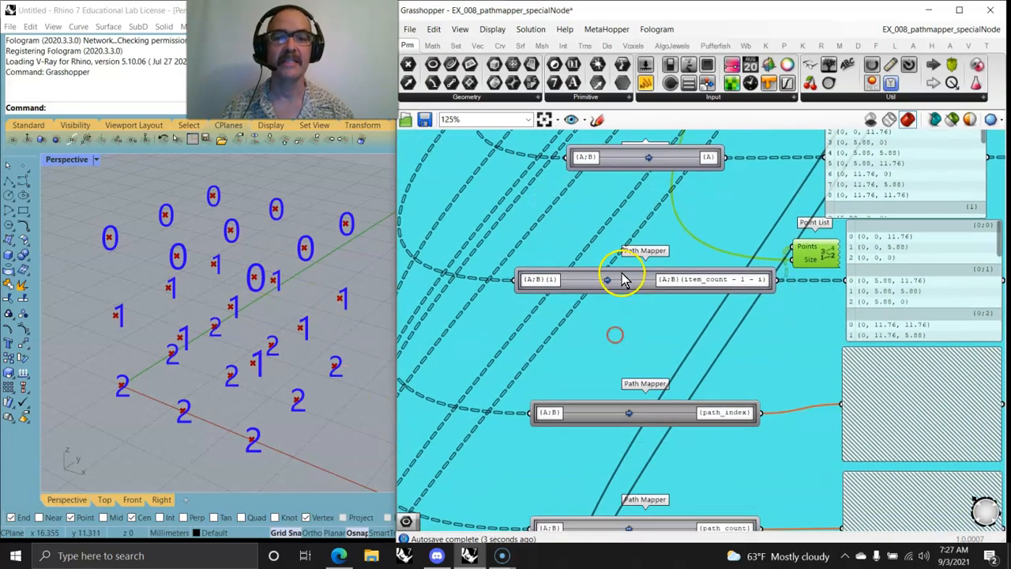
right_click(618, 277)
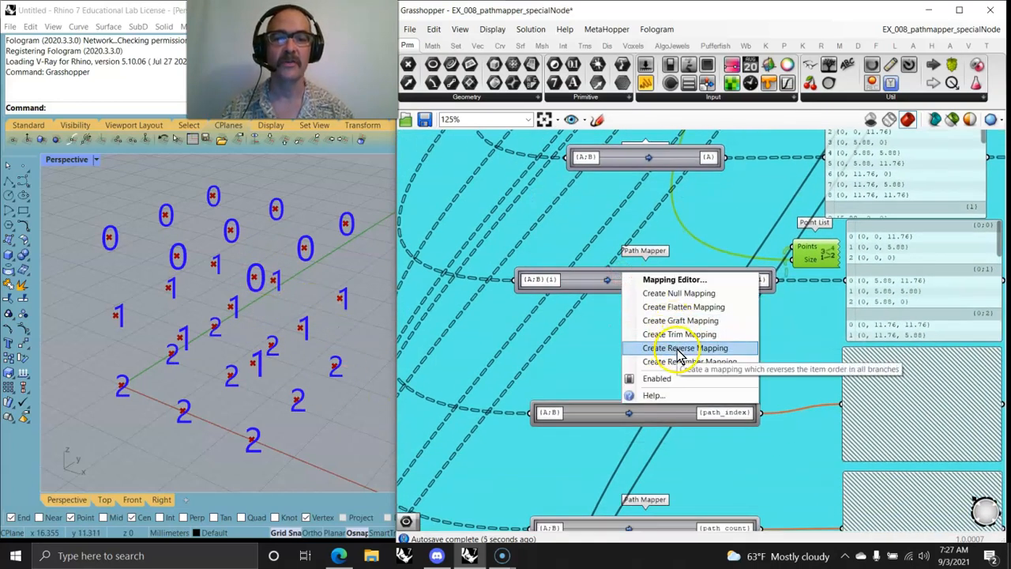
left_click(812, 327)
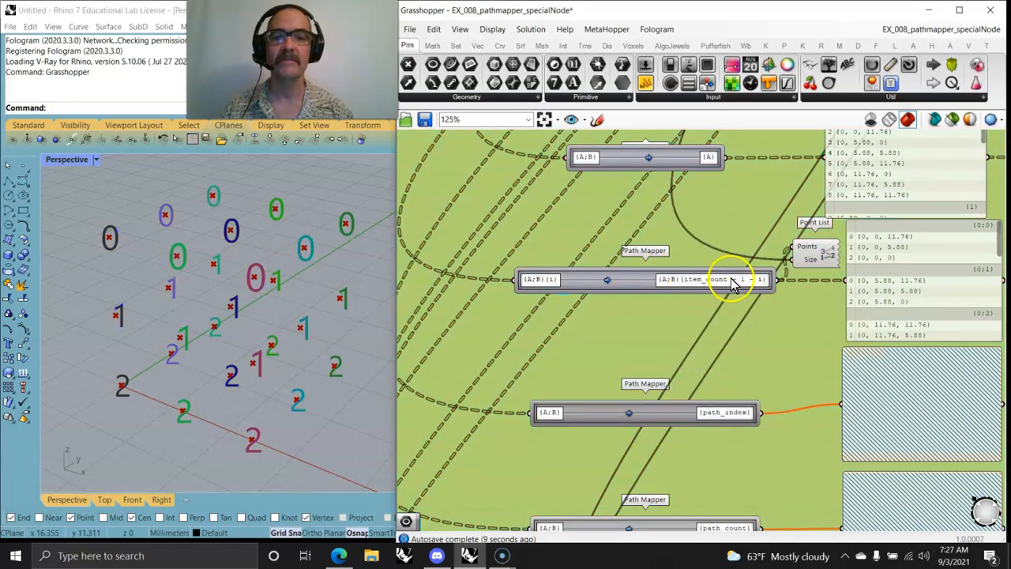
right_click_drag(790, 319, 714, 346)
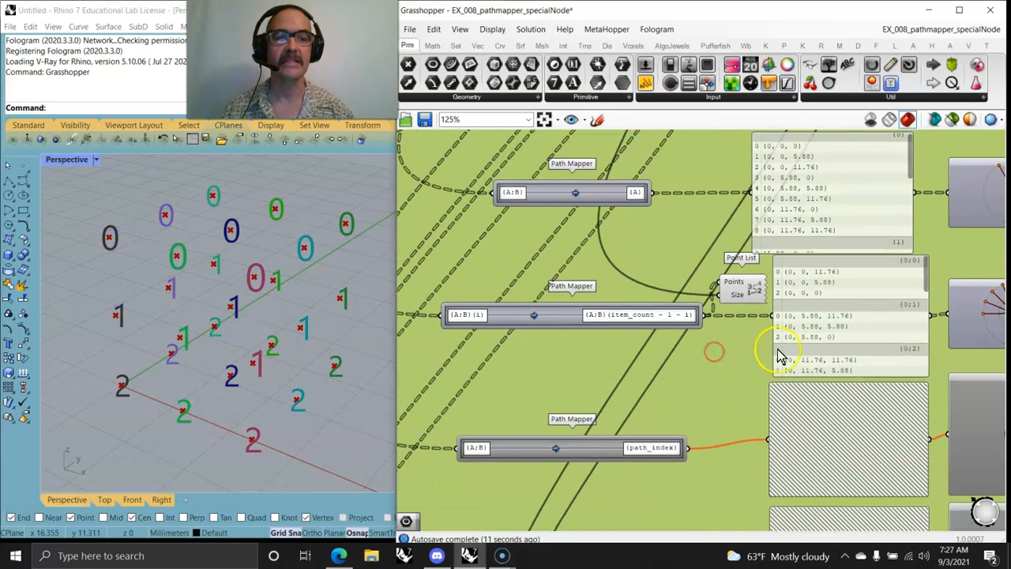
Step: Compare the reverse Path Mapper's output panel and Param Viewer with the flatten, graft and trim rows above
scroll(779, 356, "down", 5)
right_click_drag(774, 308, 772, 422)
scroll(773, 246, "up", 4)
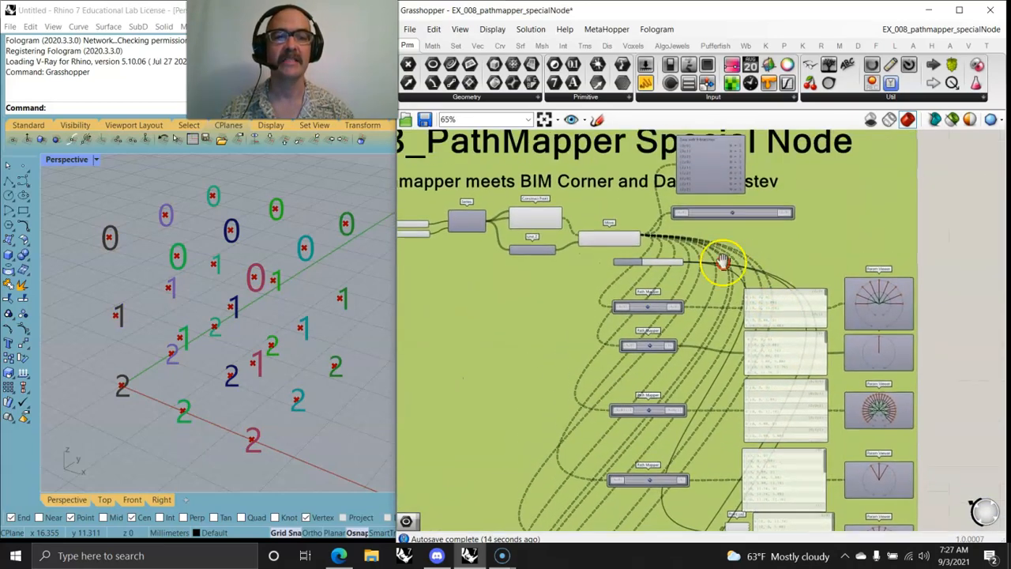
right_click_drag(735, 443, 711, 244)
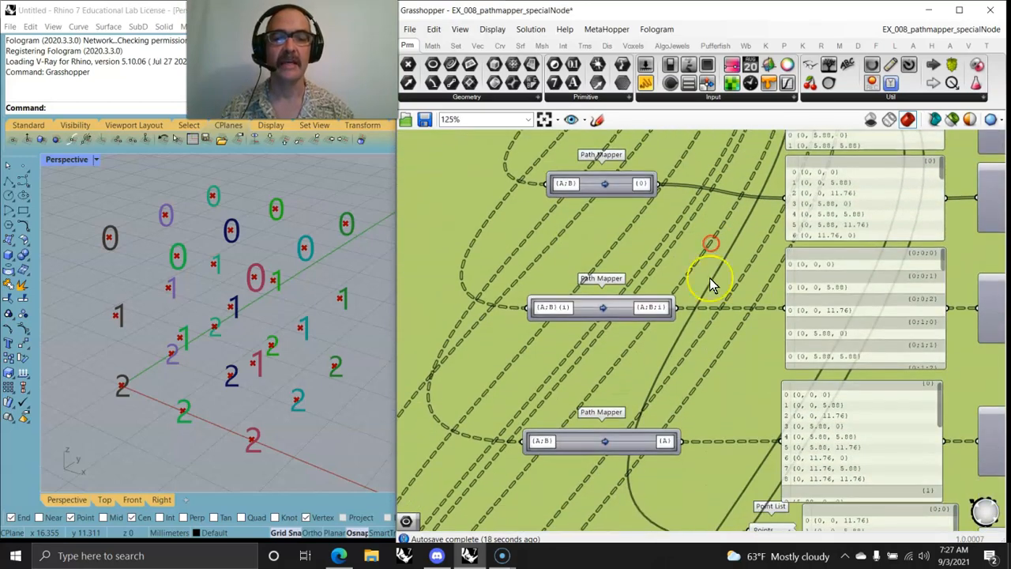
right_click_drag(719, 377, 709, 300)
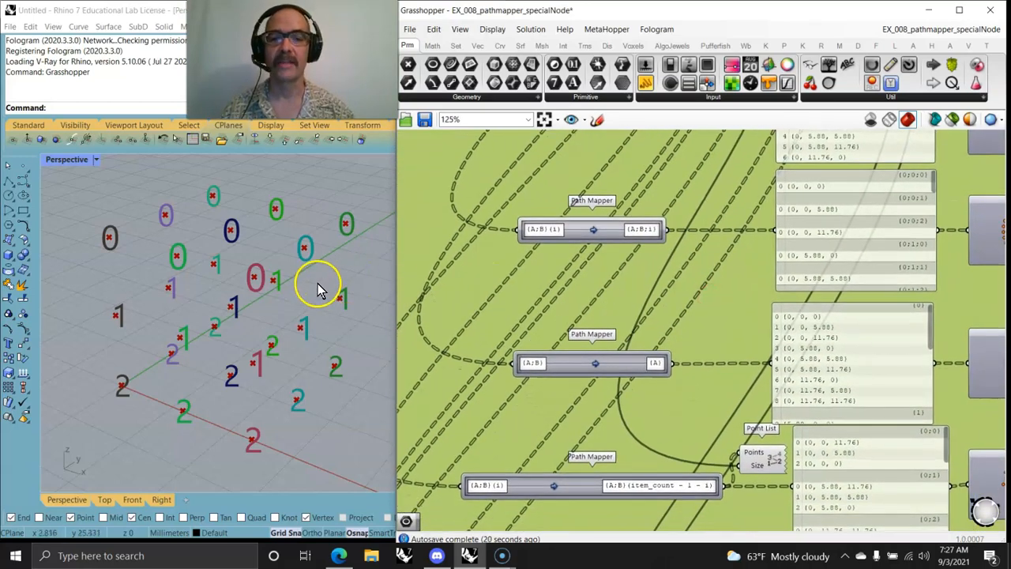
right_click_drag(679, 441, 675, 404)
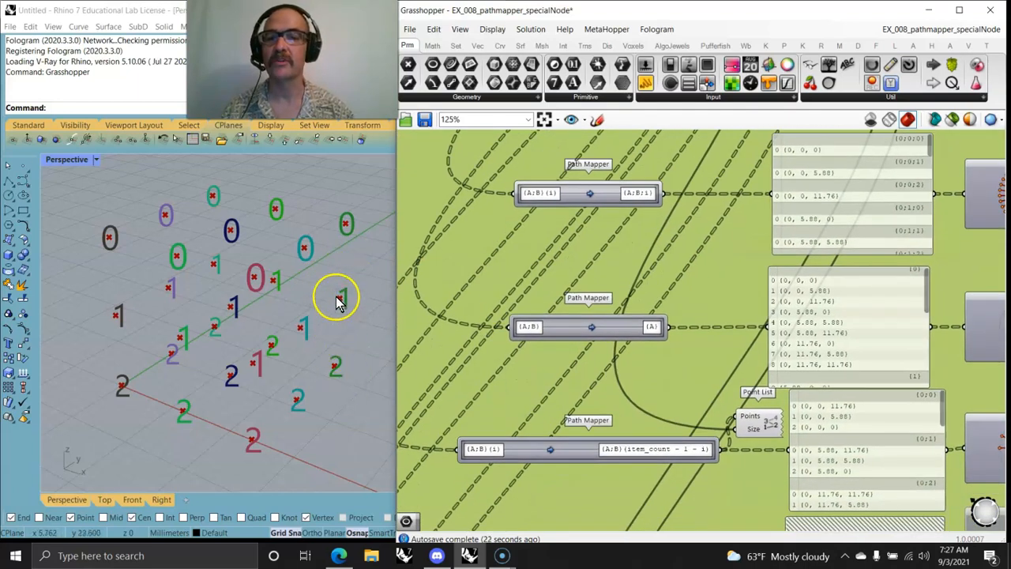
right_click_drag(637, 441, 615, 274)
right_click_drag(704, 352, 578, 272)
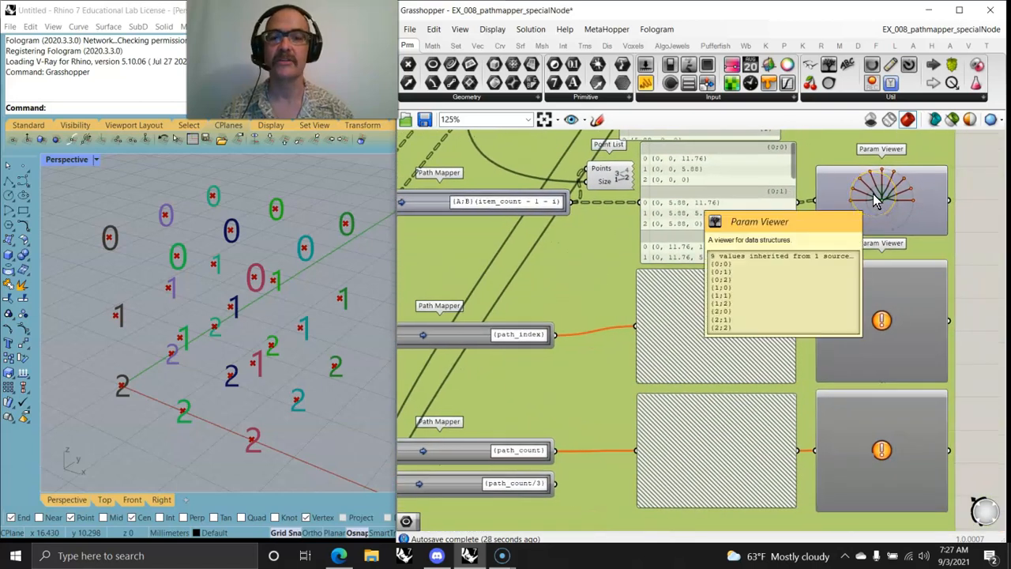
Step: Enable the Path Mapper {A;B} to {path_index} together with its panel and Param Viewer
right_click_drag(574, 292, 735, 198)
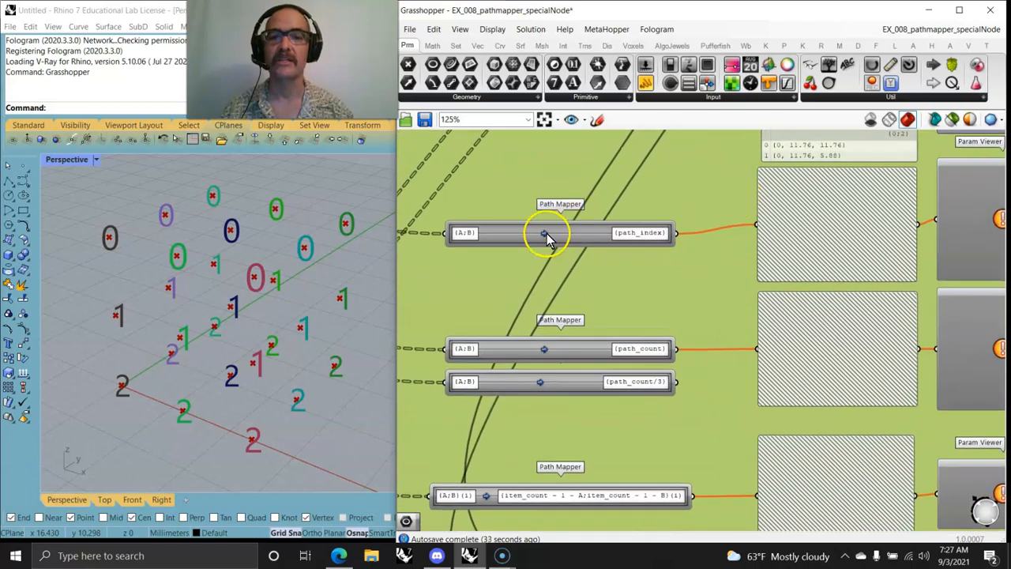
scroll(668, 299, "down", 3)
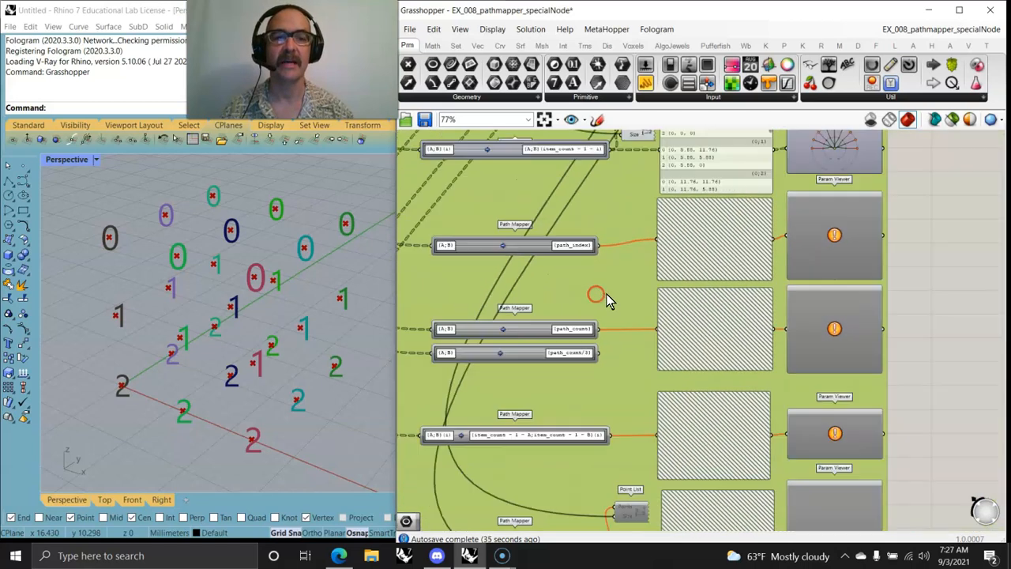
left_click_drag(896, 273, 540, 229)
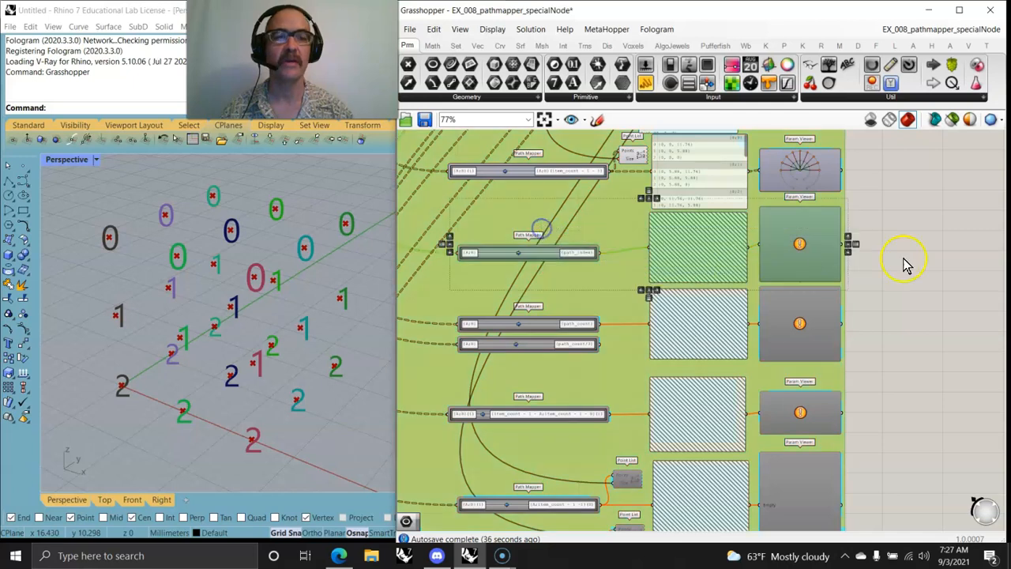
right_click(903, 261)
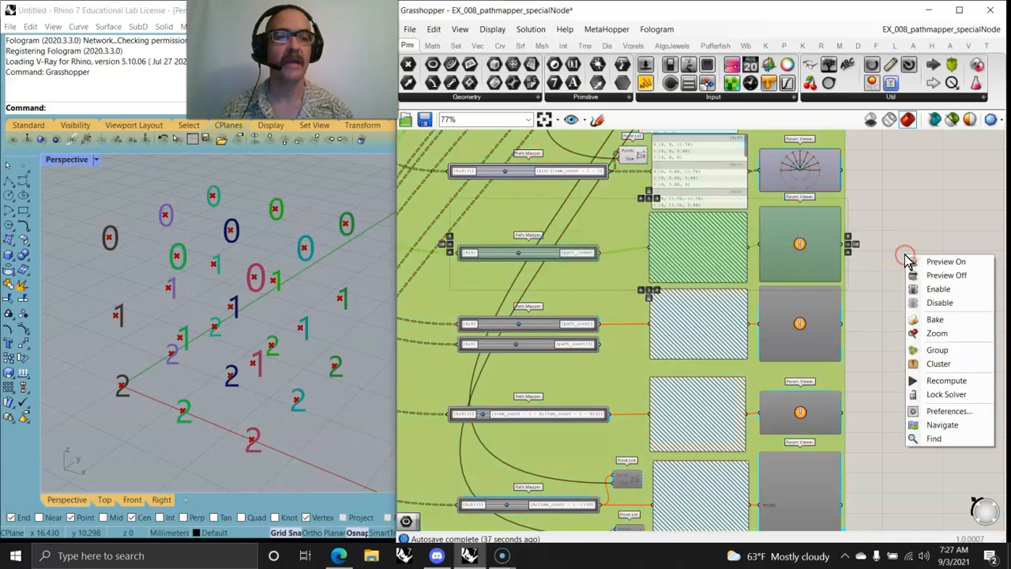
left_click(939, 288)
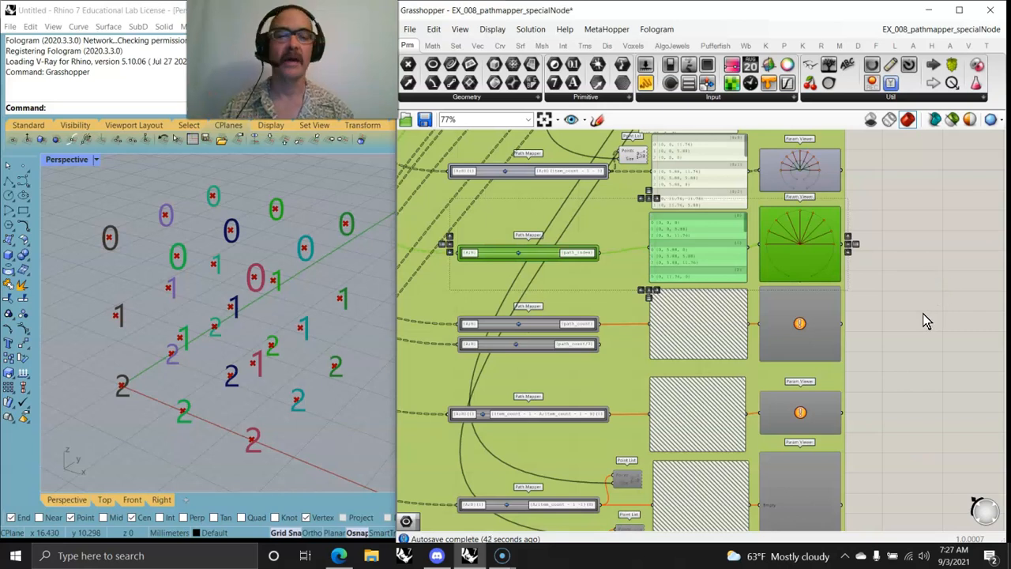
left_click(935, 282)
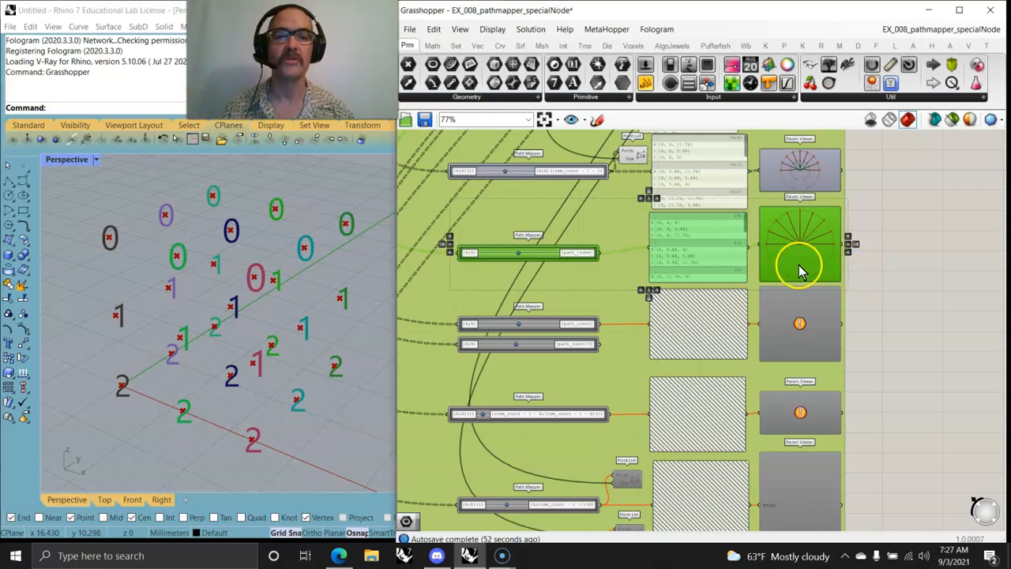
Step: Read the path_index mapper's output panel branch by branch and compare it with the row's Param Viewer diagram
scroll(727, 271, "up", 3)
right_click_drag(731, 267, 788, 261)
left_click(727, 248)
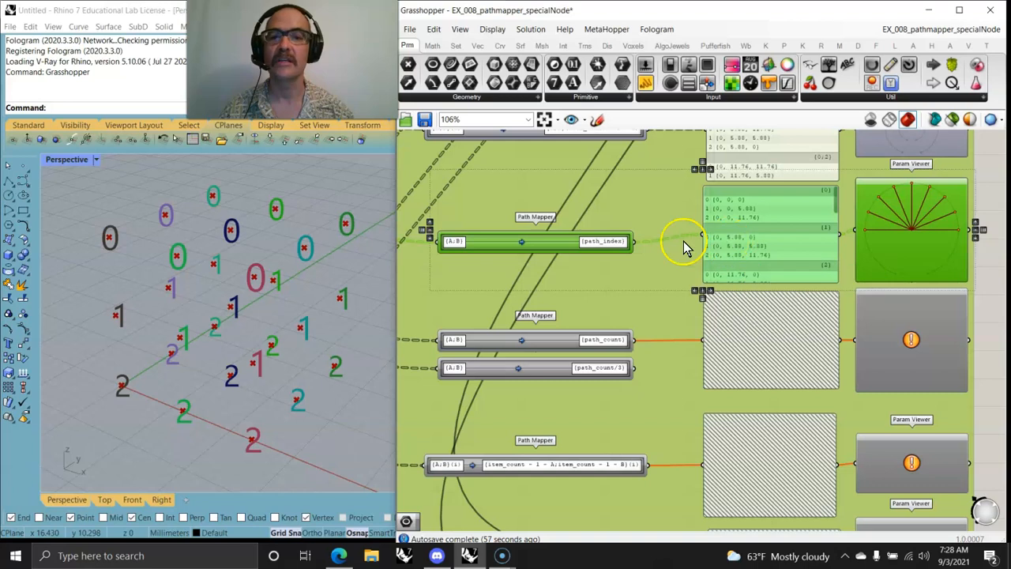
scroll(596, 252, "up", 3)
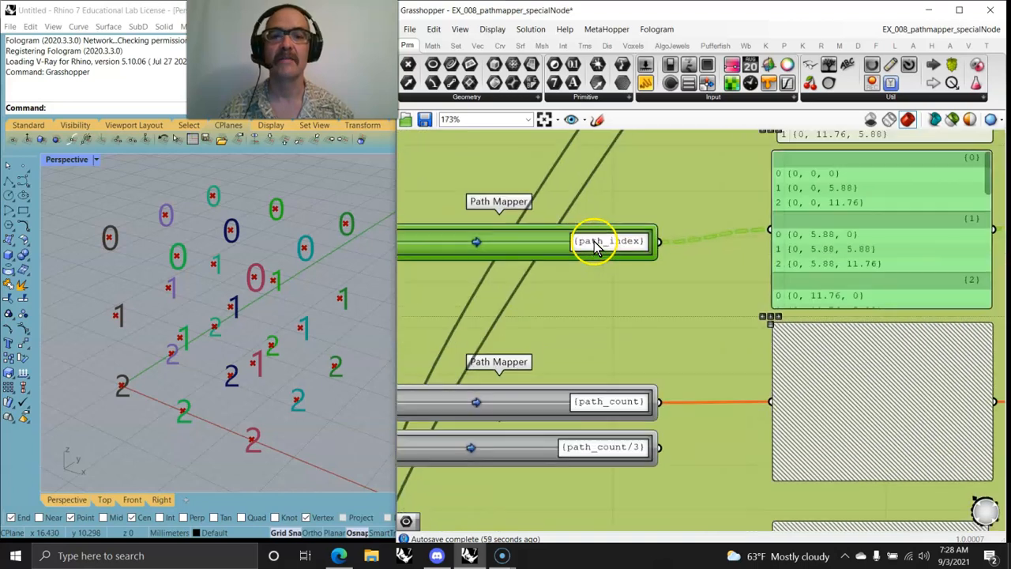
right_click_drag(678, 276, 580, 240)
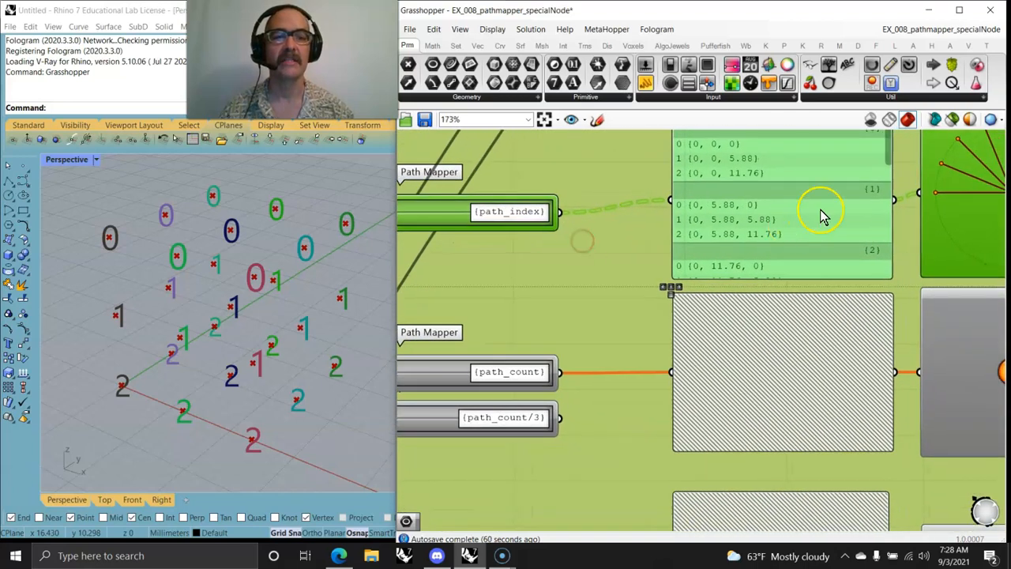
right_click_drag(824, 219, 802, 243)
left_click_drag(894, 183, 894, 210)
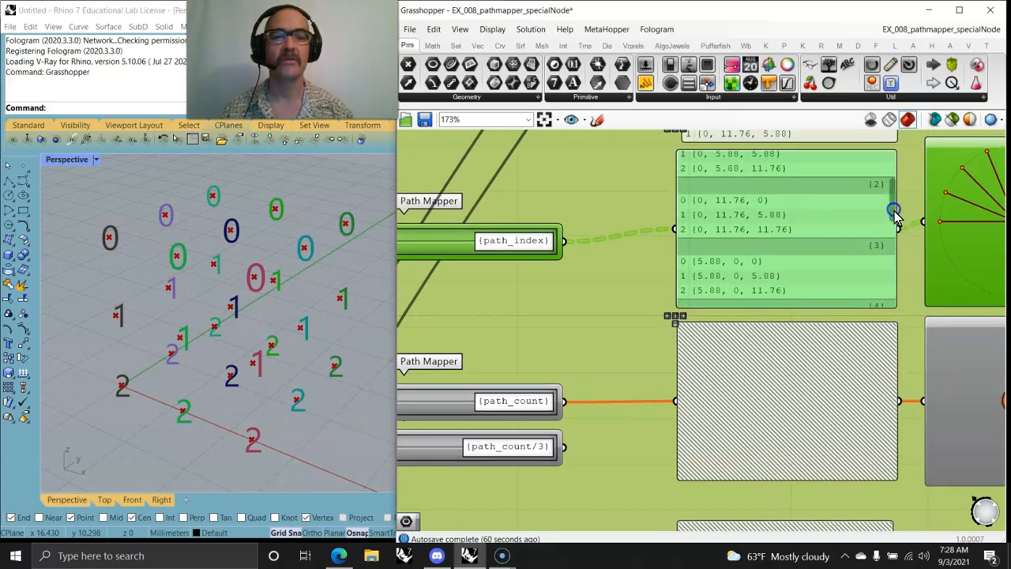
right_click_drag(902, 222, 710, 222)
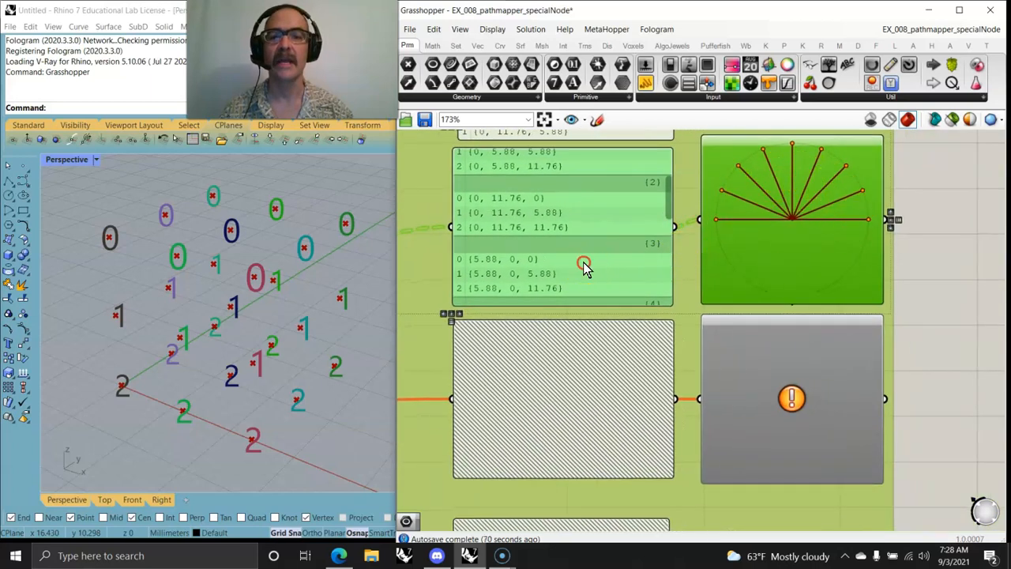
right_click_drag(584, 262, 747, 284)
scroll(831, 234, "down", 3)
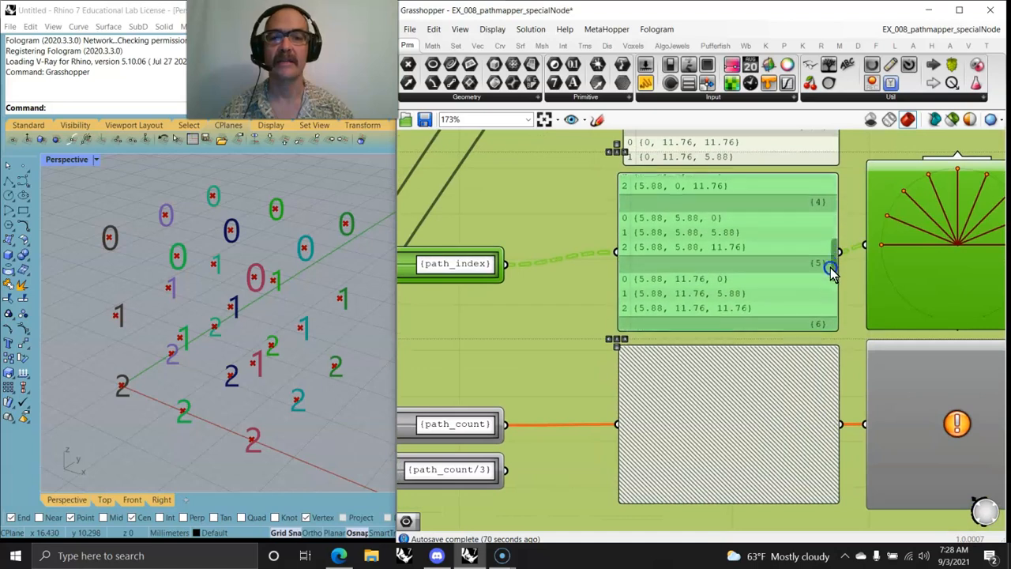
scroll(829, 247, "down", 3)
Step: Check the available constants in the path_index Path Mapper's Lexer Combo Editor, leaving the mapping unedited
right_click_drag(505, 324, 721, 286)
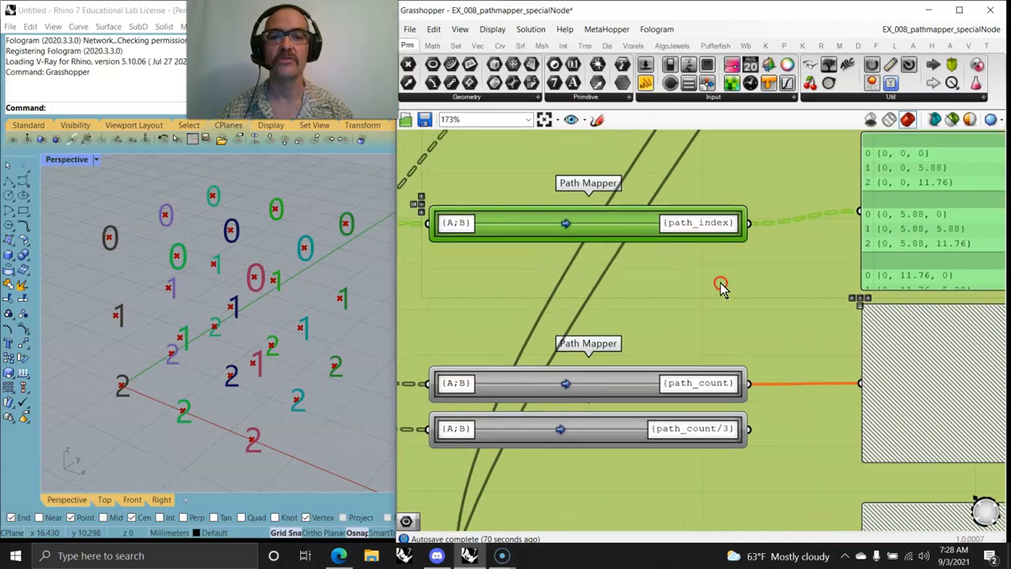
double_click(566, 222)
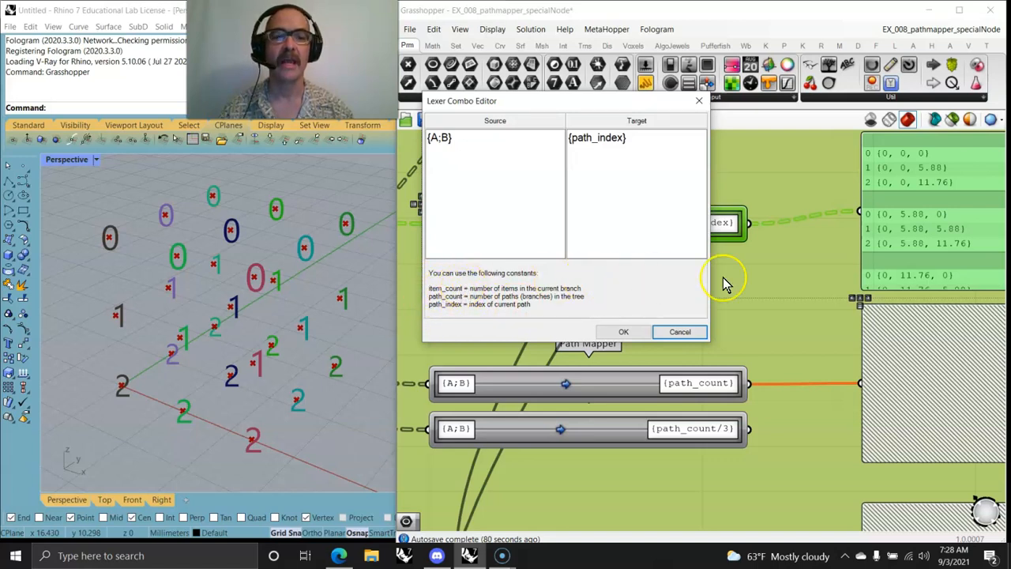
left_click(679, 332)
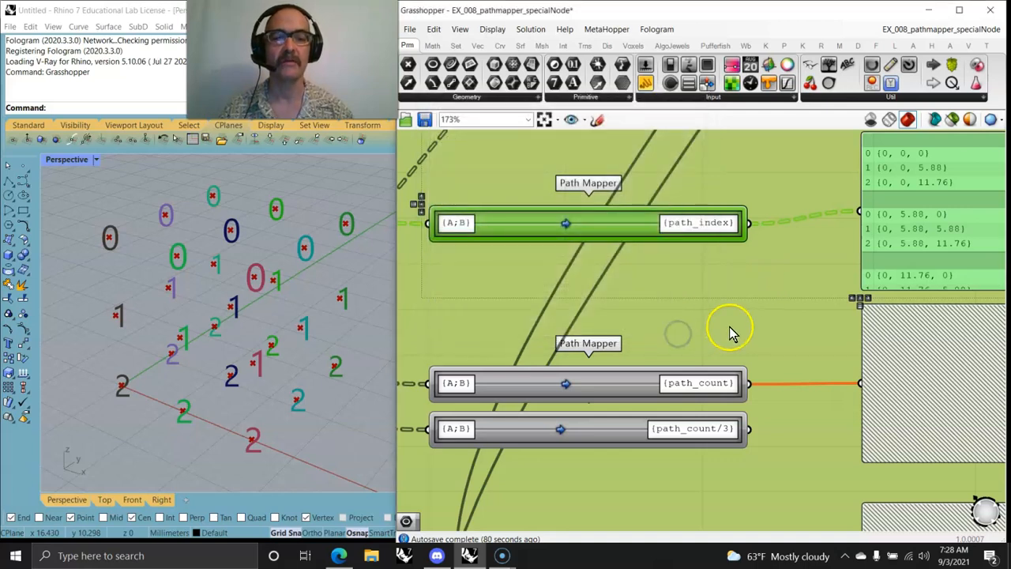
Step: Enable the Path Mapper {A;B} to {path_count} together with its panel and Param Viewer
scroll(730, 332, "down", 3)
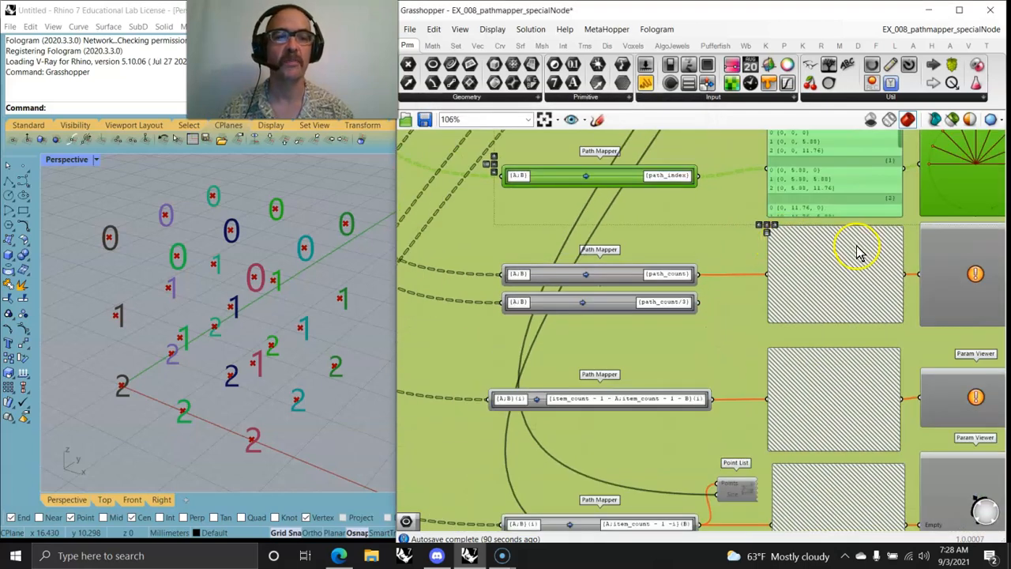
scroll(859, 251, "down", 2)
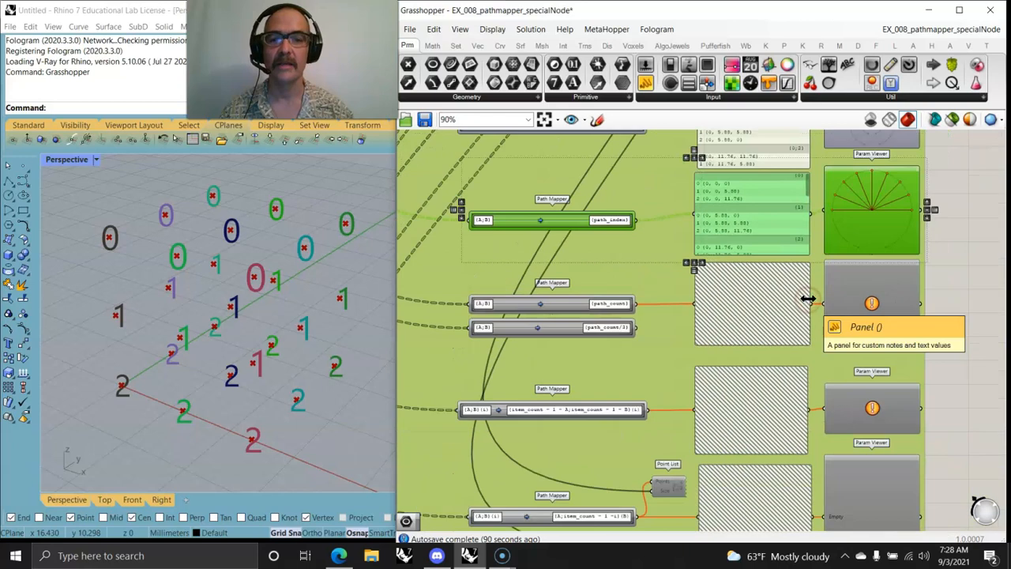
left_click_drag(971, 316, 619, 295)
right_click(958, 295)
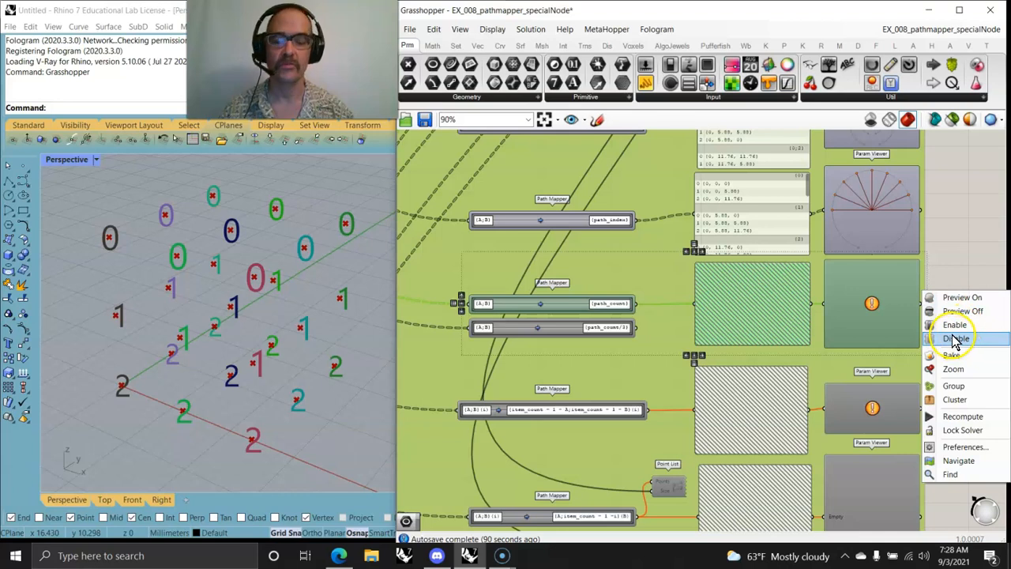
left_click(954, 324)
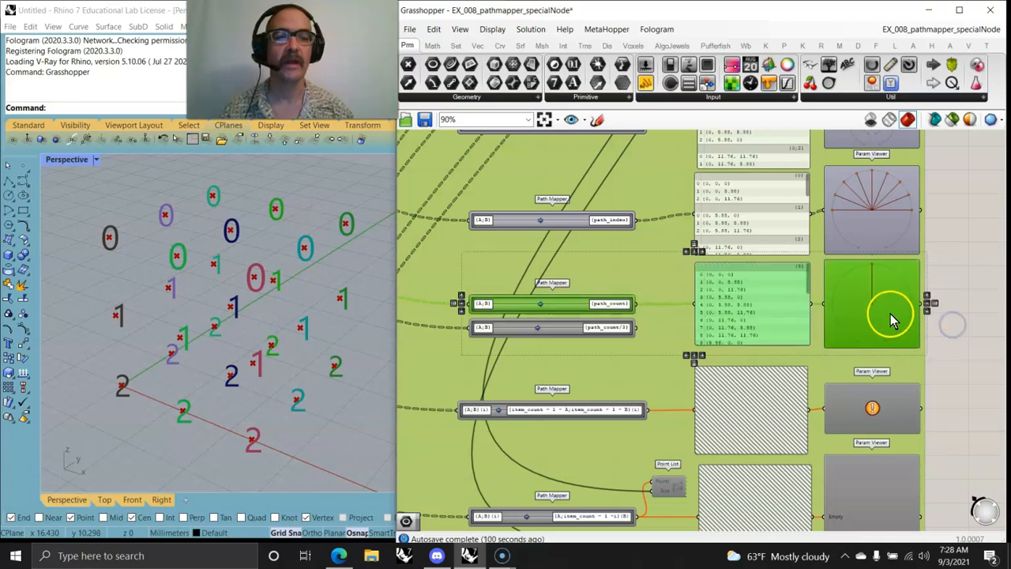
Step: Wire the {path_count/3} Path Mapper's output into the path_count row's panel in place of the {path_count} mapper
scroll(585, 315, "up", 2)
right_click_drag(619, 314, 673, 314)
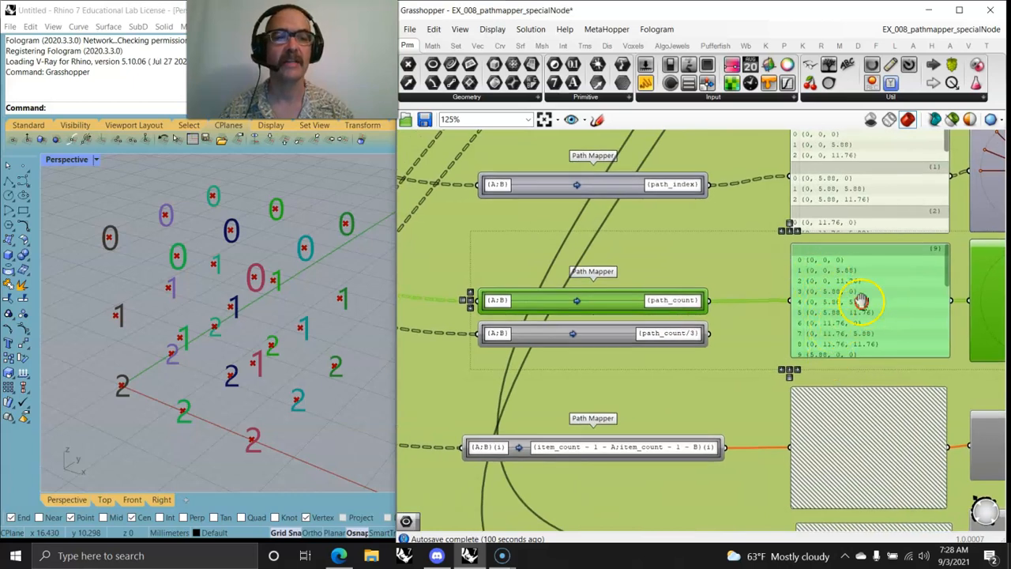
right_click_drag(861, 301, 739, 271)
right_click_drag(591, 281, 710, 268)
right_click_drag(680, 318, 639, 273)
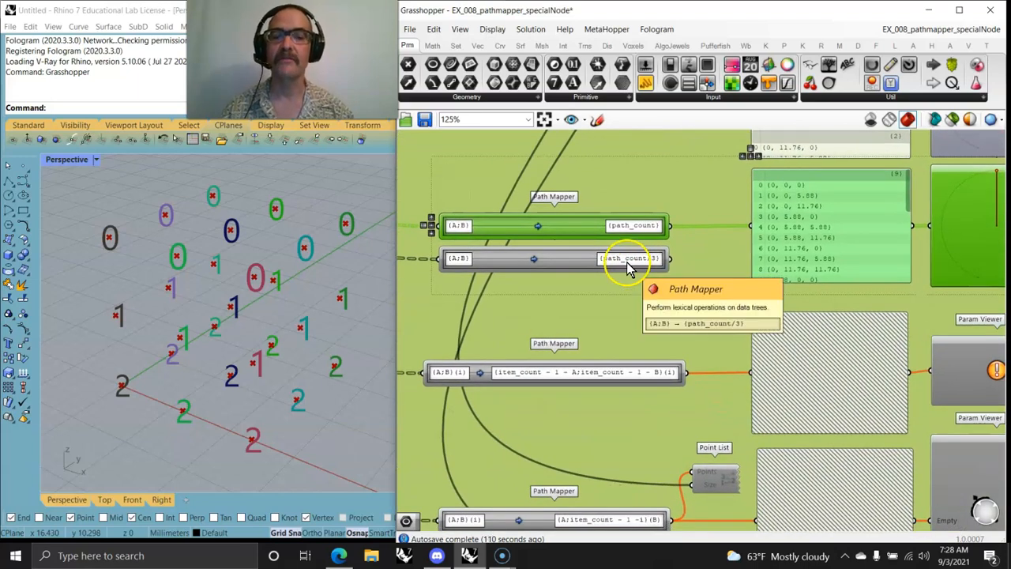
scroll(639, 294, "down", 2)
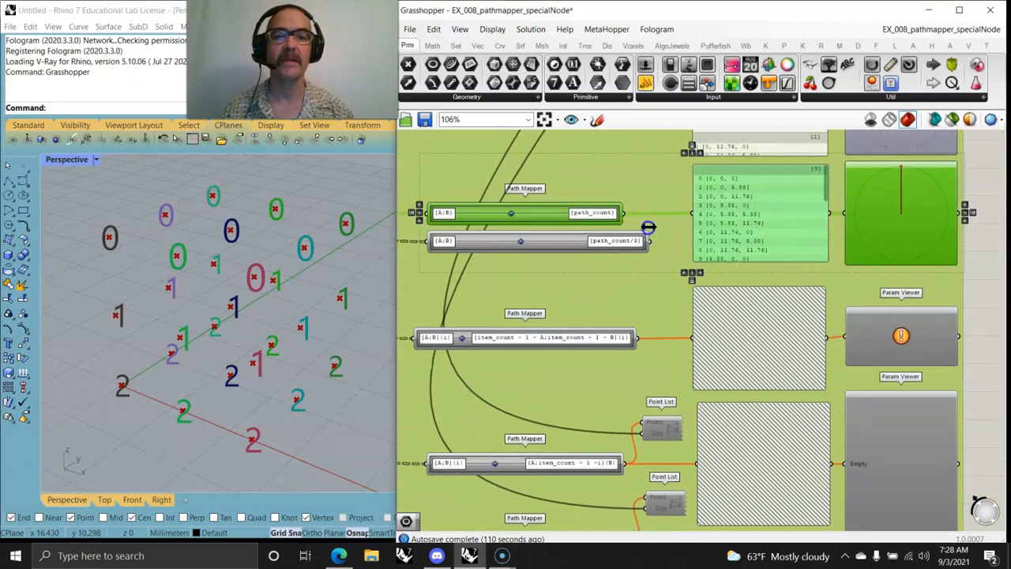
scroll(725, 211, "up", 2)
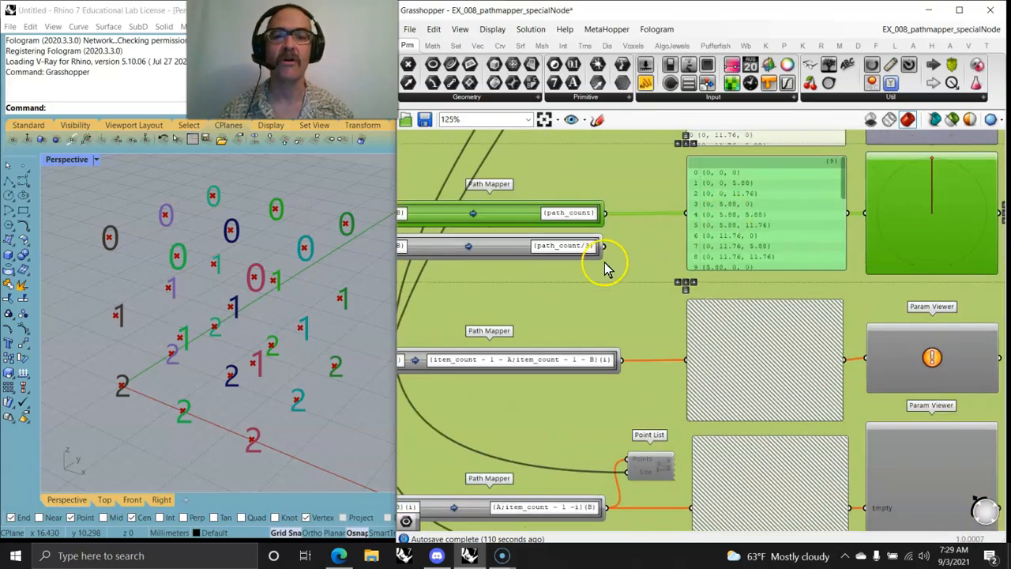
left_click_drag(673, 218, 681, 218)
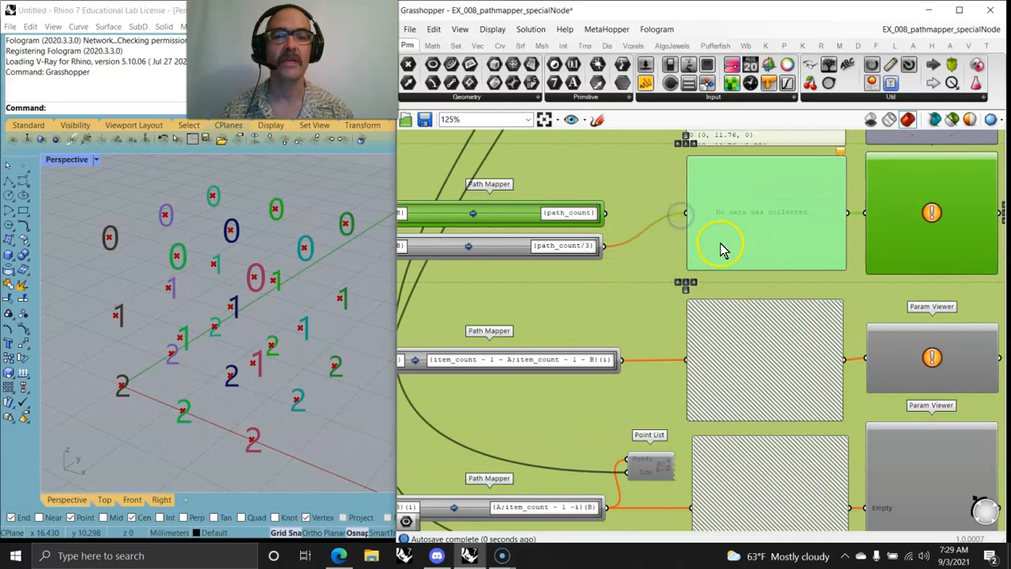
Step: Enable the Path Mapper {A;B} to {path_count/3} along with the rest of its row
right_click_drag(791, 220, 717, 253)
left_click_drag(971, 289, 474, 241)
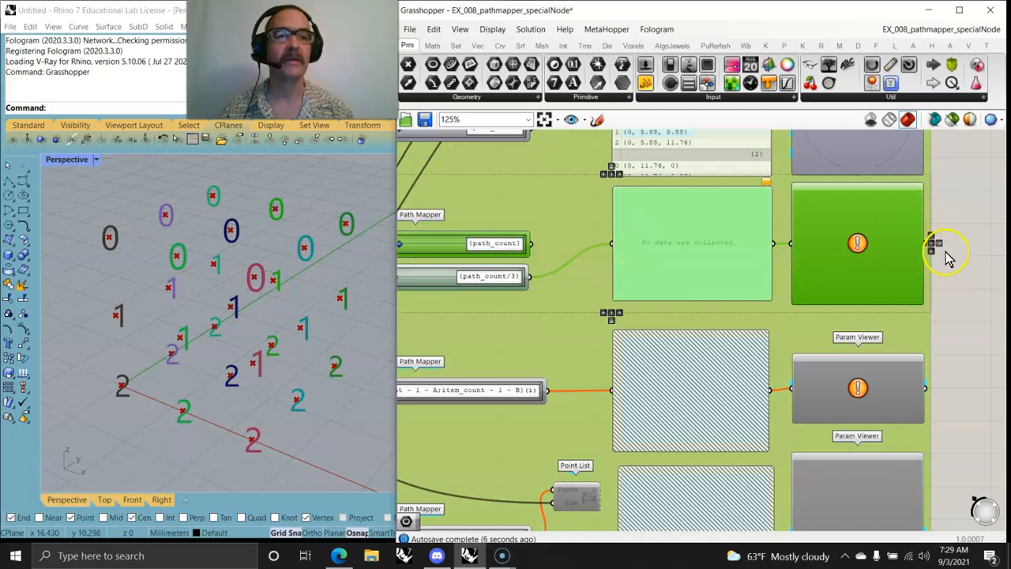
right_click_drag(948, 259, 853, 271)
right_click(895, 222)
left_click(936, 254)
right_click_drag(838, 310, 964, 307)
right_click_drag(612, 297, 683, 307)
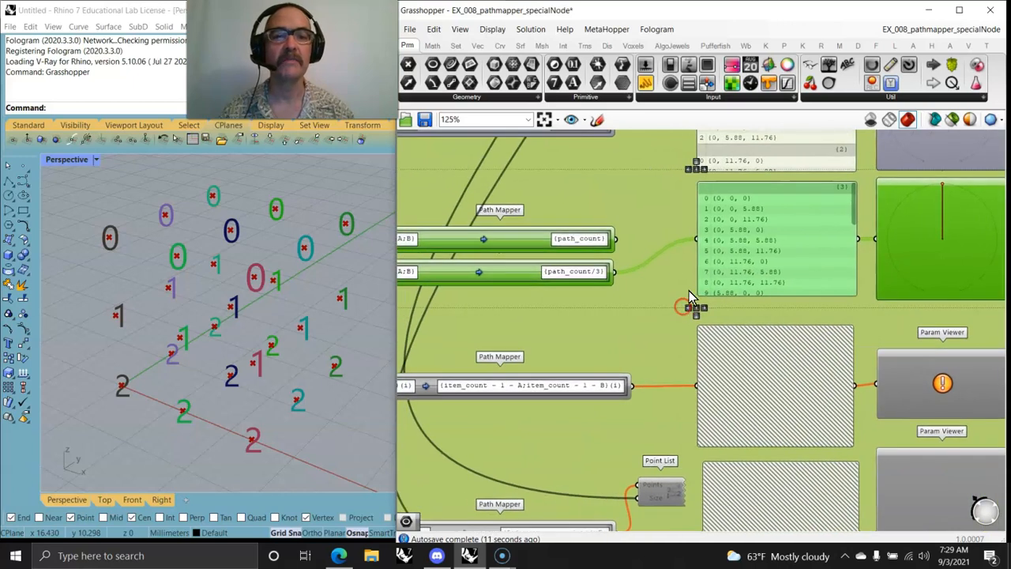
Step: Place another Param Viewer by the path_count row's viewer, wire the {path_count/3} mapper's output into it and read its branch list
right_click_drag(786, 252, 751, 298)
left_click_drag(828, 83, 876, 232)
left_click_drag(580, 334, 885, 241)
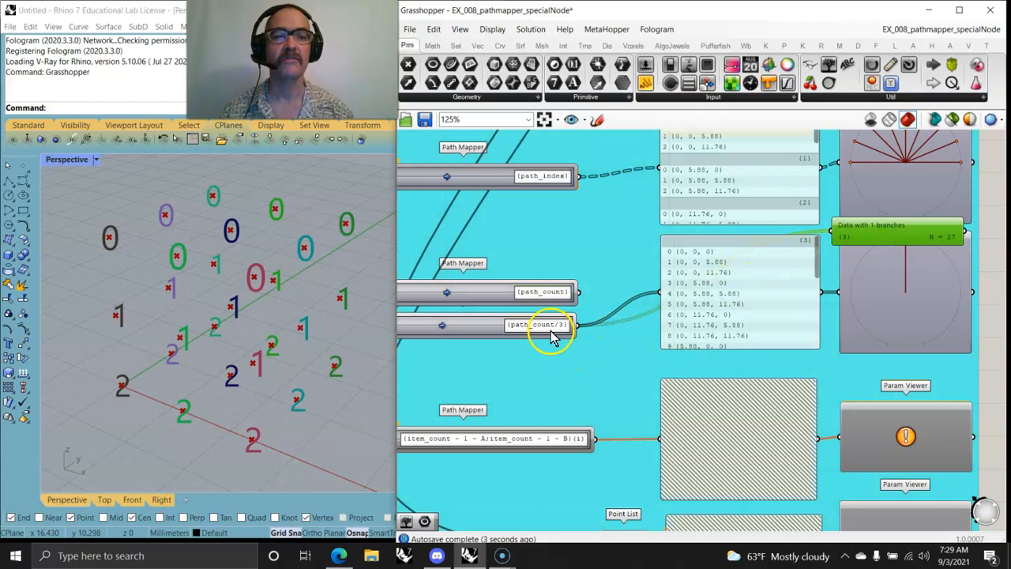
left_click(561, 332)
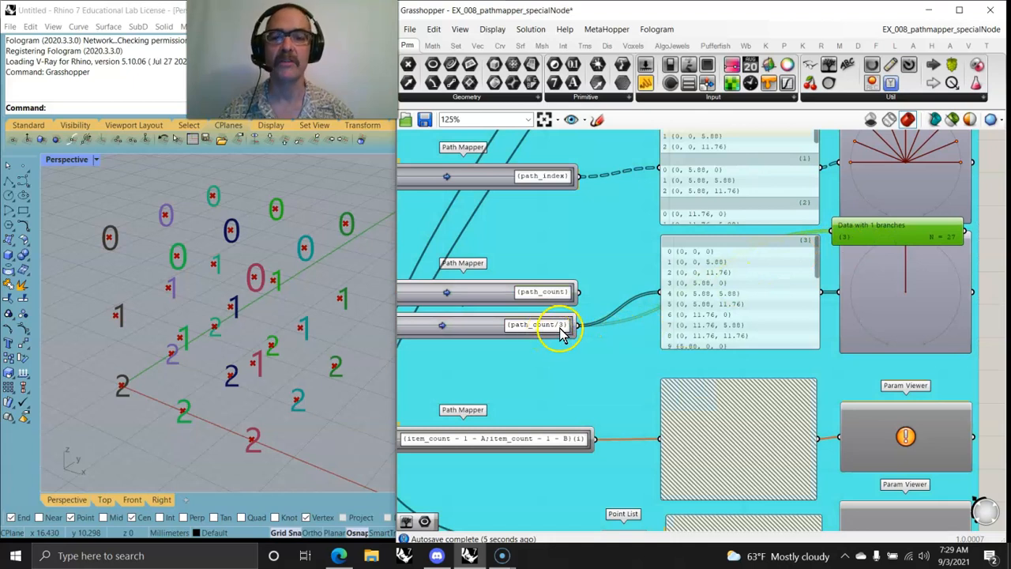
scroll(846, 237, "up", 3)
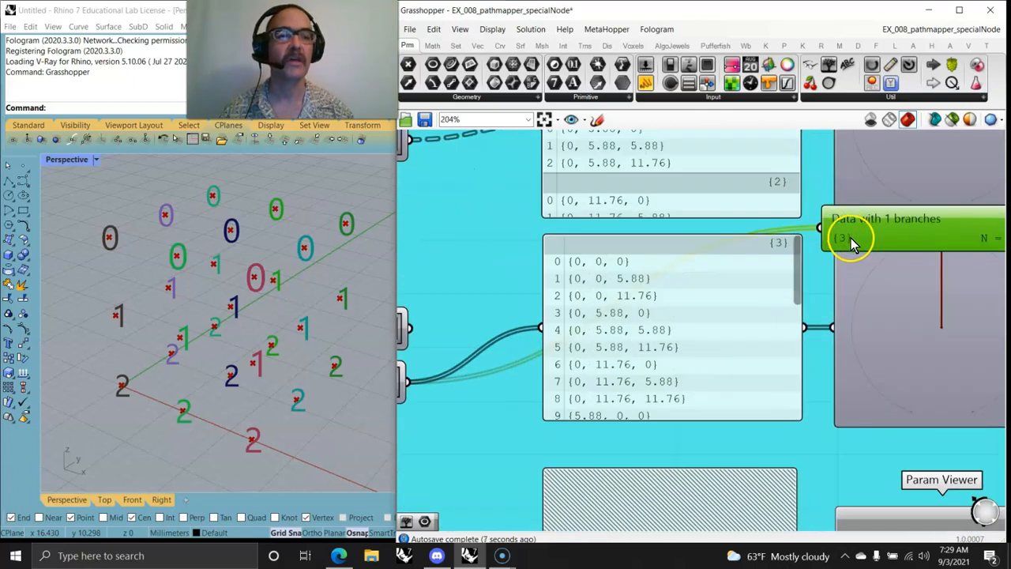
scroll(842, 247, "down", 3)
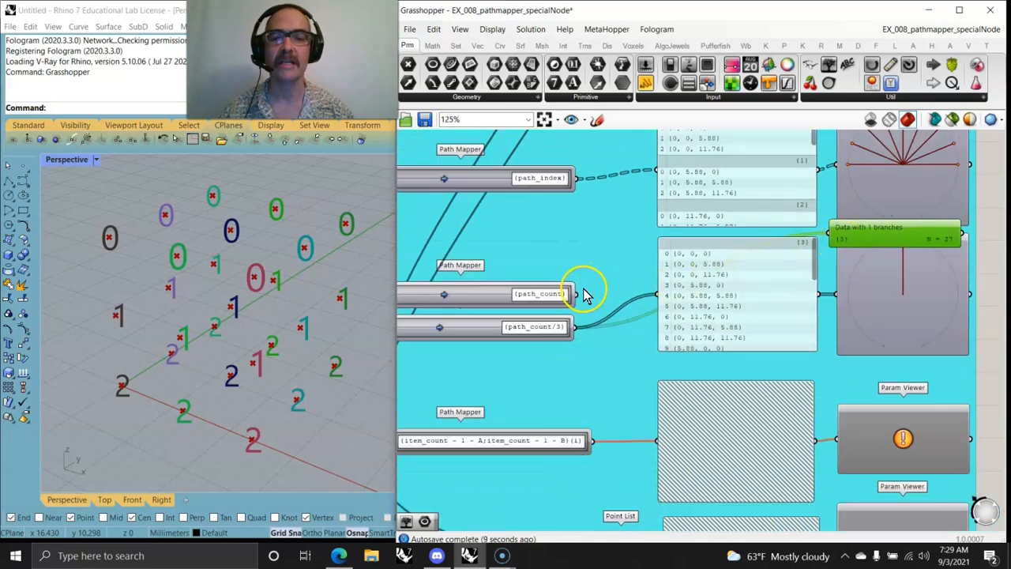
Step: Wire the {path_count} mapper's output into the extra Param Viewer, read its branch list and move the viewer over the row's panel
left_click_drag(631, 284, 829, 235)
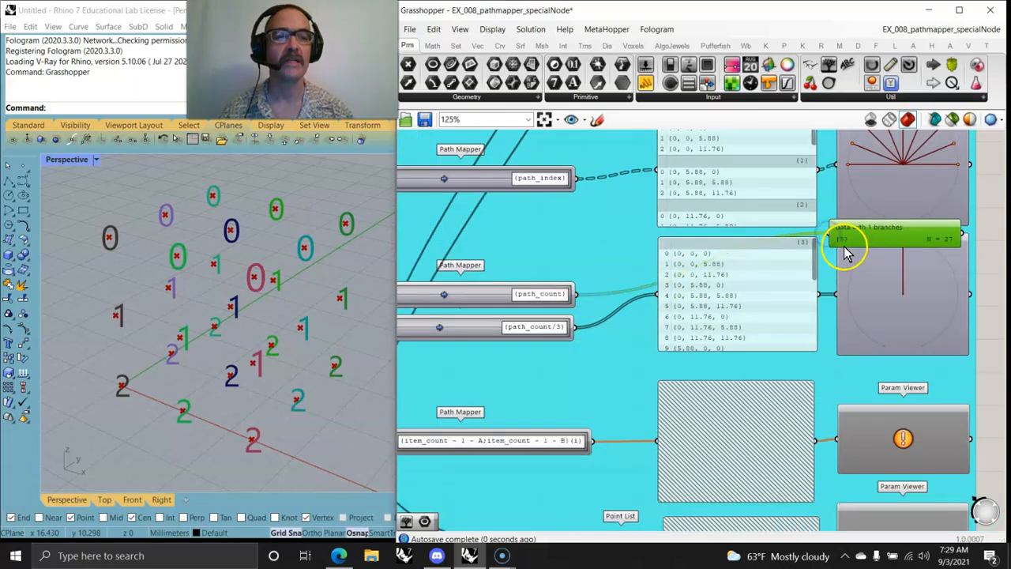
scroll(851, 239, "down", 1)
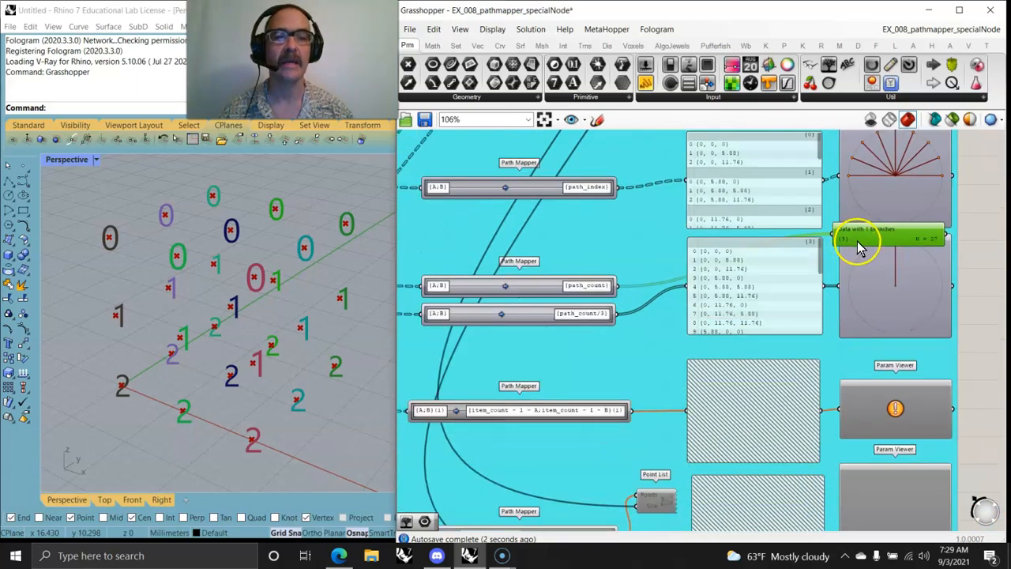
right_click_drag(630, 315, 695, 281)
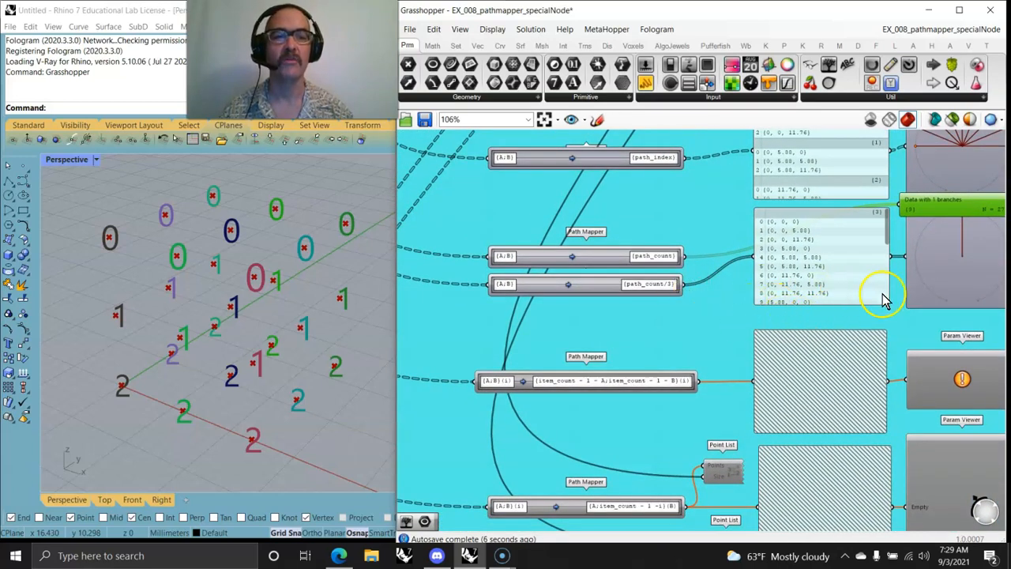
right_click_drag(883, 299, 763, 272)
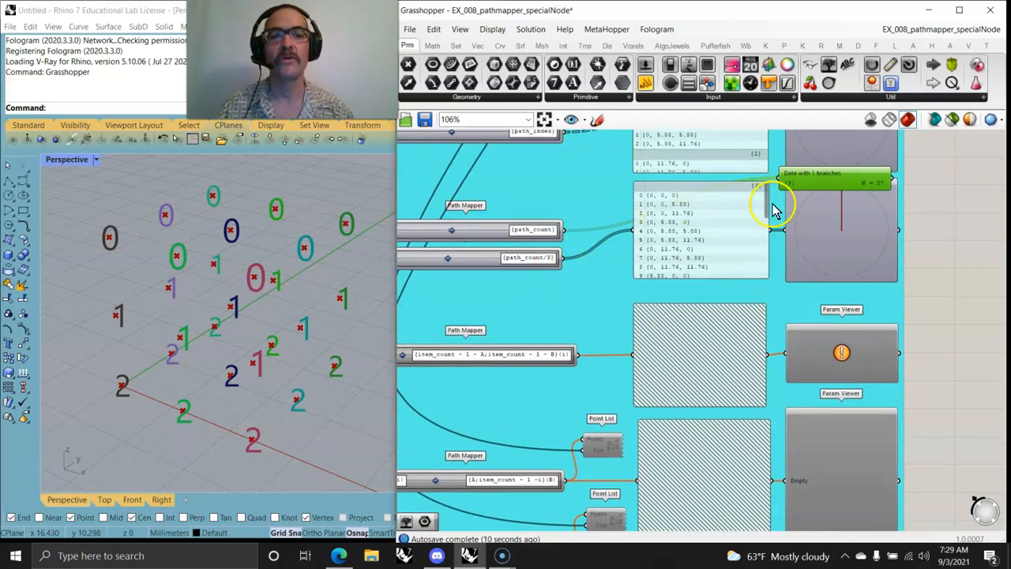
left_click_drag(827, 190, 631, 202)
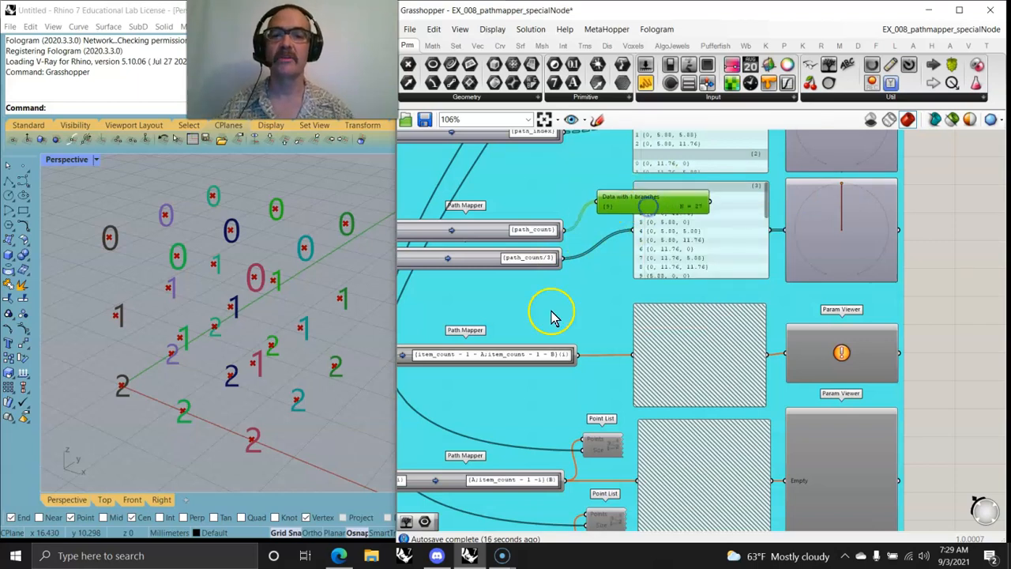
Step: Enable the Path Mapper {A;B}(i) to {item_count - 1 - A;item_count - 1 - B}(i) together with its panel and Param Viewer
right_click_drag(554, 316, 677, 256)
left_click(673, 264)
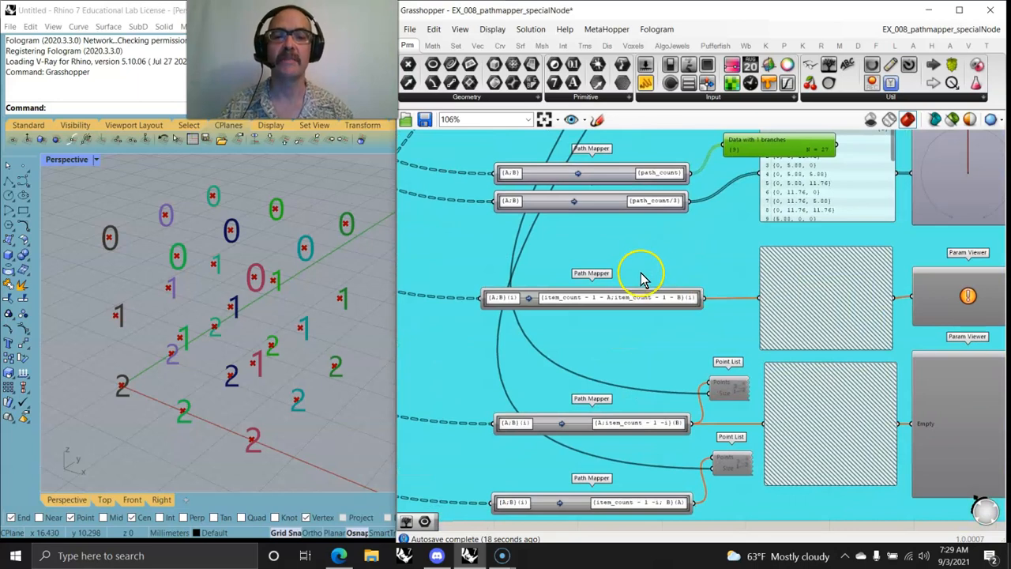
right_click_drag(726, 230, 630, 305)
left_click_drag(673, 239, 704, 304)
scroll(707, 238, "down", 4)
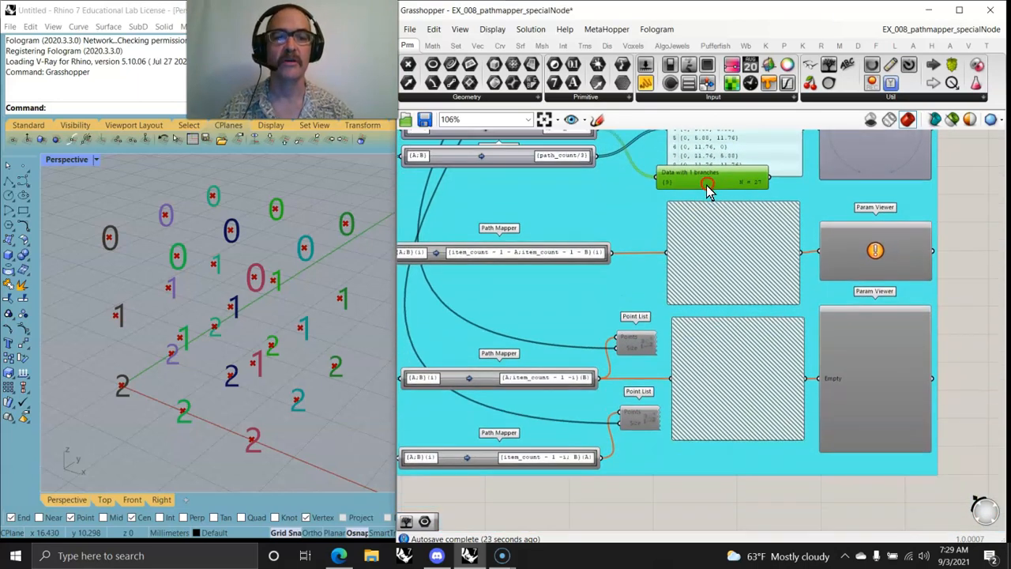
left_click_drag(924, 243, 580, 229)
right_click(912, 230)
left_click(941, 265)
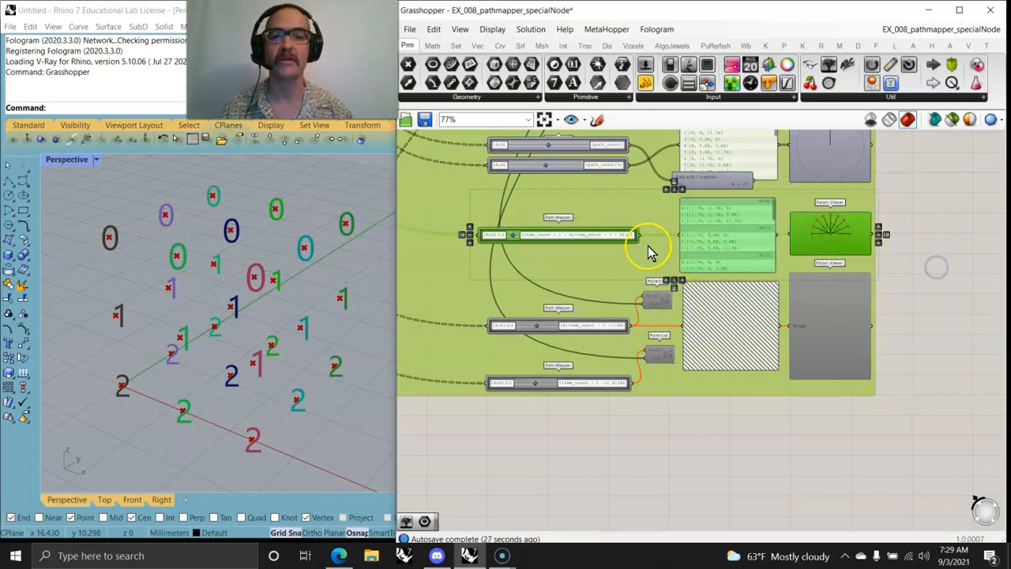
Step: Wire the {path_count} Path Mapper's output into the path_count row's panel in place of the {path_count/3} mapper
scroll(654, 250, "up", 5)
right_click_drag(654, 248, 749, 311)
left_click_drag(817, 214, 793, 251)
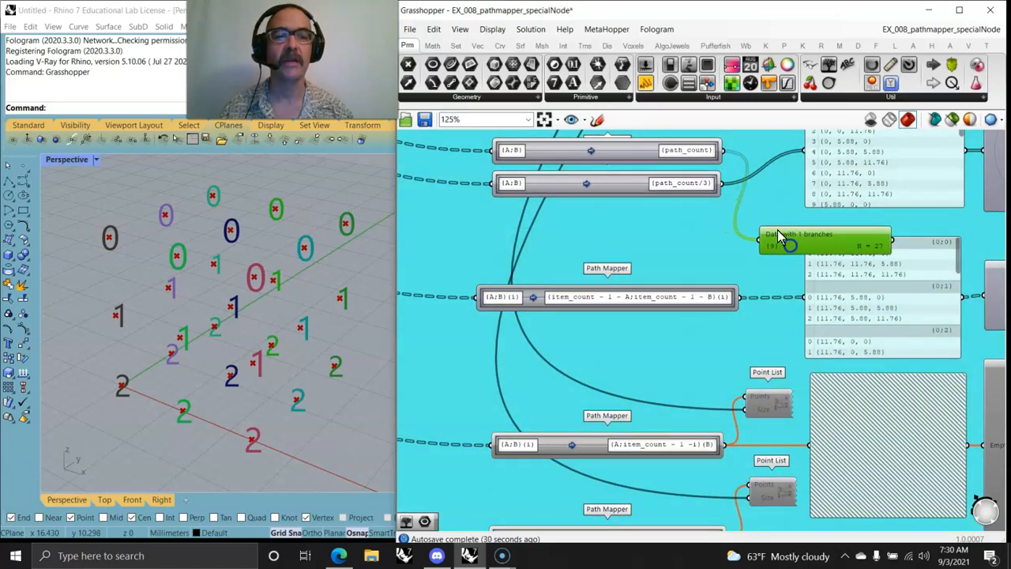
left_click_drag(724, 150, 803, 152)
right_click_drag(865, 194, 797, 183)
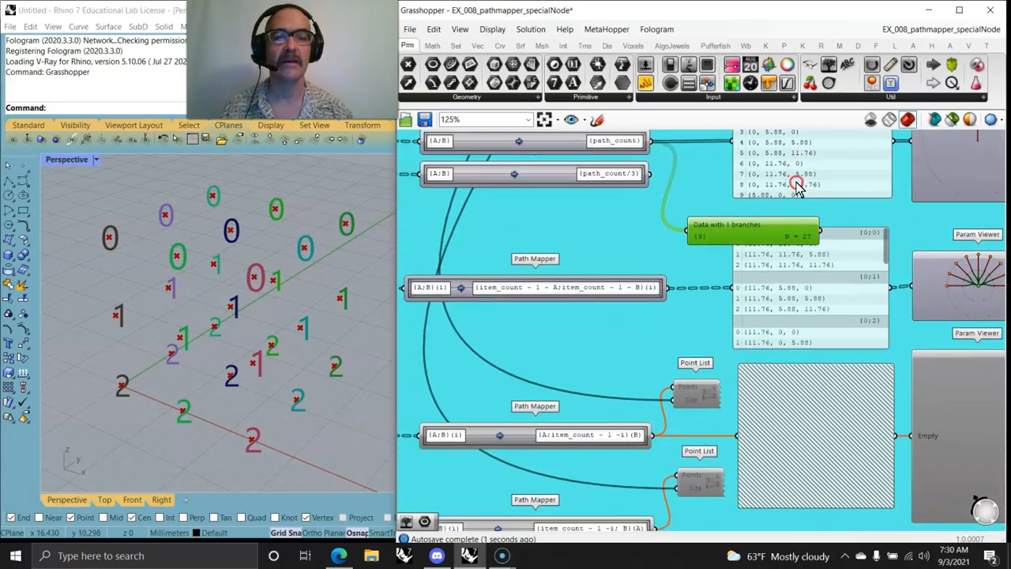
Step: Wire the {item_count - 1 - A;item_count - 1 - B}(i) mapper's output into the extra Param Viewer, move it beside the row and read its branches
left_click_drag(669, 253, 809, 305)
right_click_drag(598, 327, 752, 269)
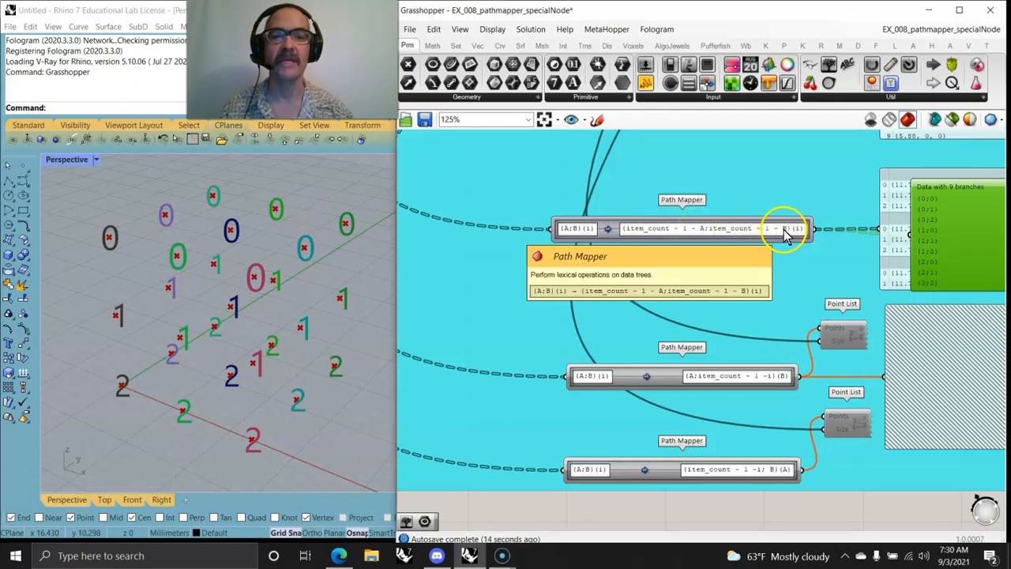
right_click_drag(799, 279, 623, 256)
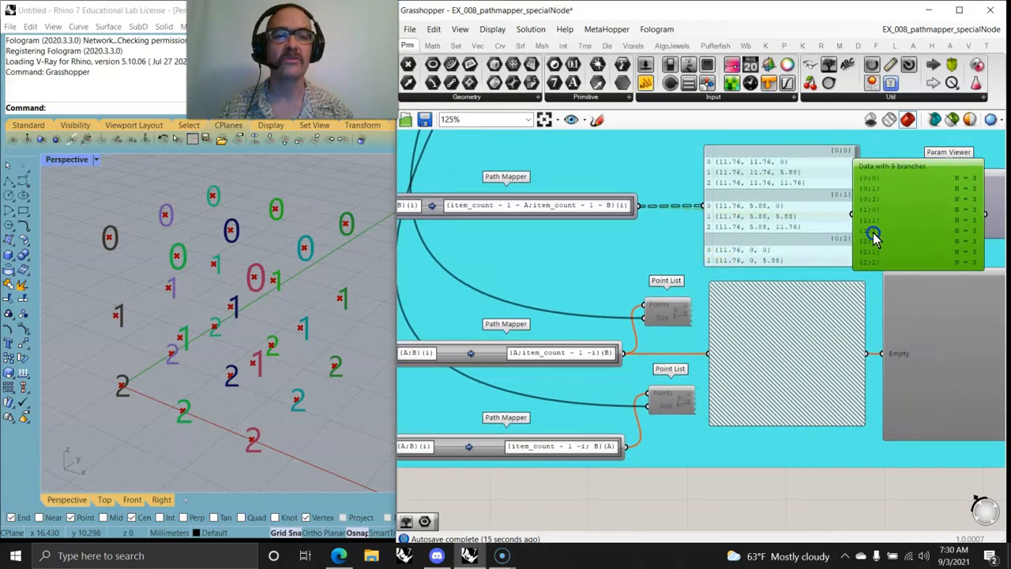
right_click_drag(876, 243, 695, 308)
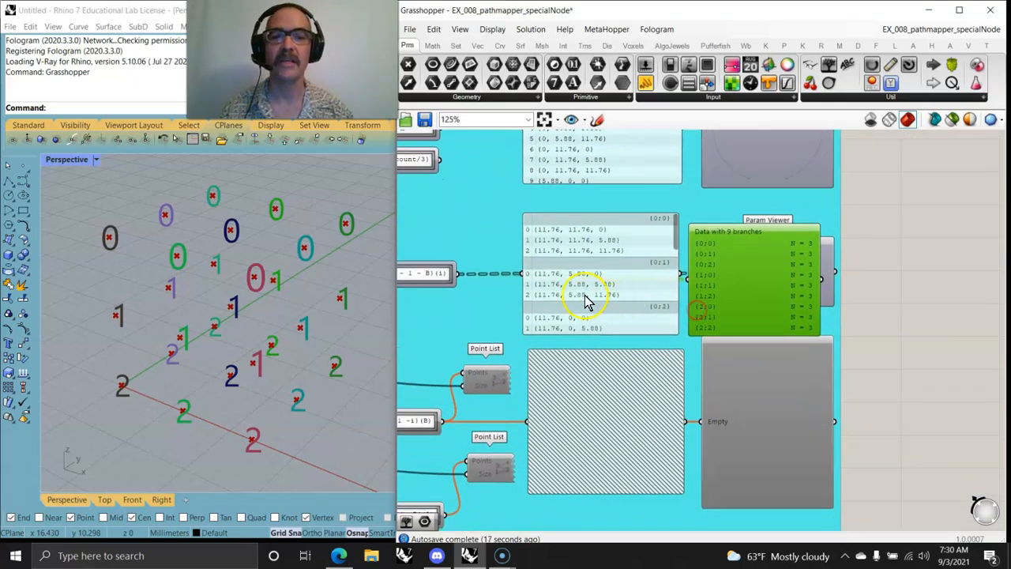
left_click_drag(727, 293, 766, 300)
right_click(569, 273)
right_click(740, 302)
scroll(739, 301, "down", 3)
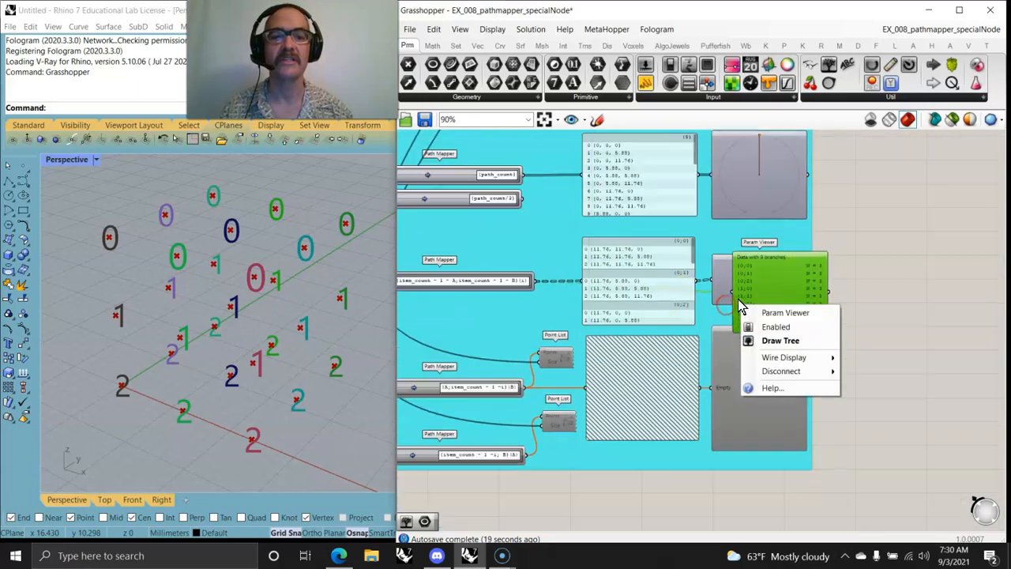
Step: Move the Point List down beside the path_count mappers and wire the {path_count} mapper's output into its Points input
scroll(614, 289, "down", 4)
right_click_drag(609, 282, 660, 308)
right_click_drag(629, 251, 645, 323)
left_click_drag(646, 197, 648, 336)
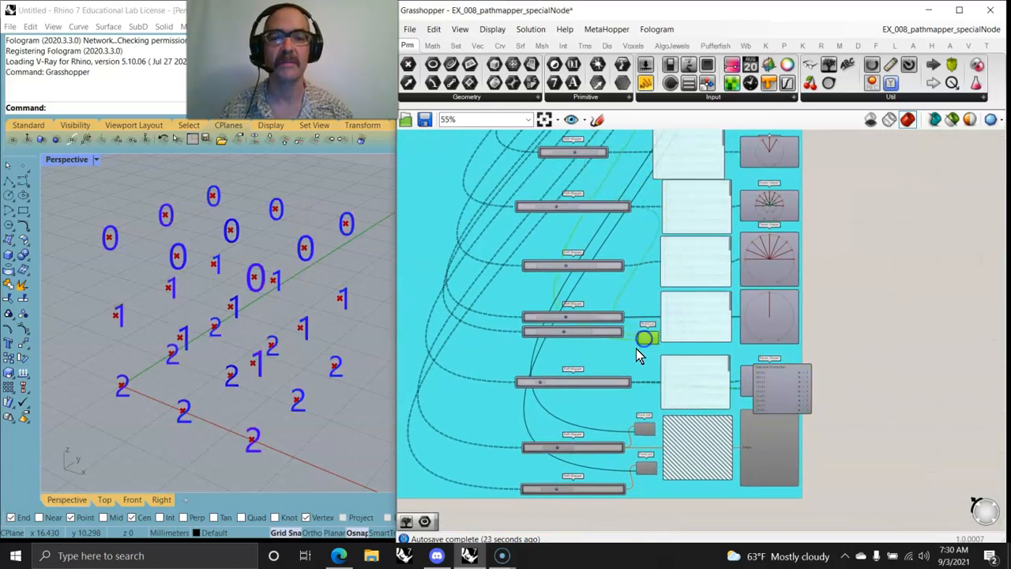
scroll(636, 348, "up", 5)
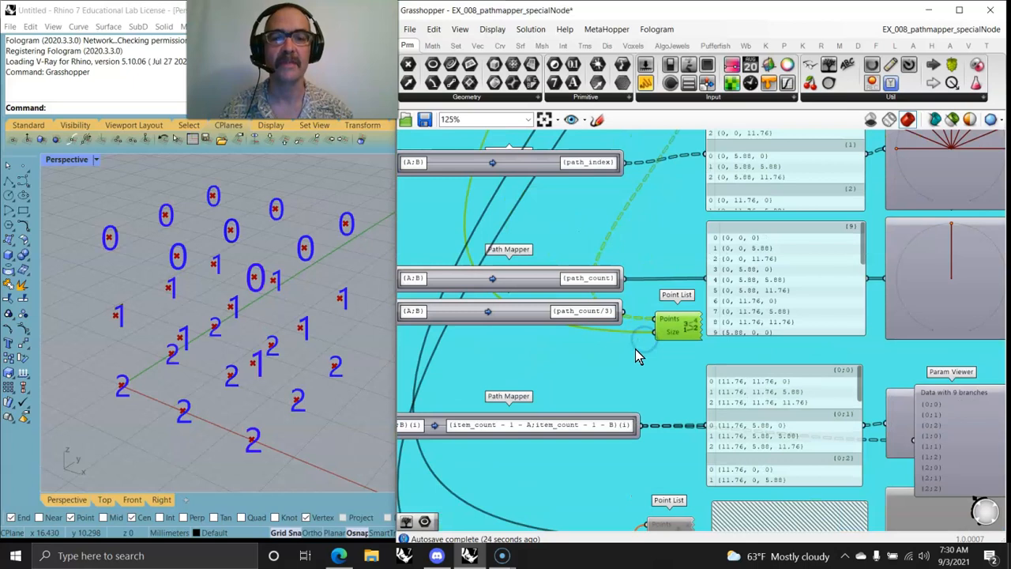
left_click(640, 286)
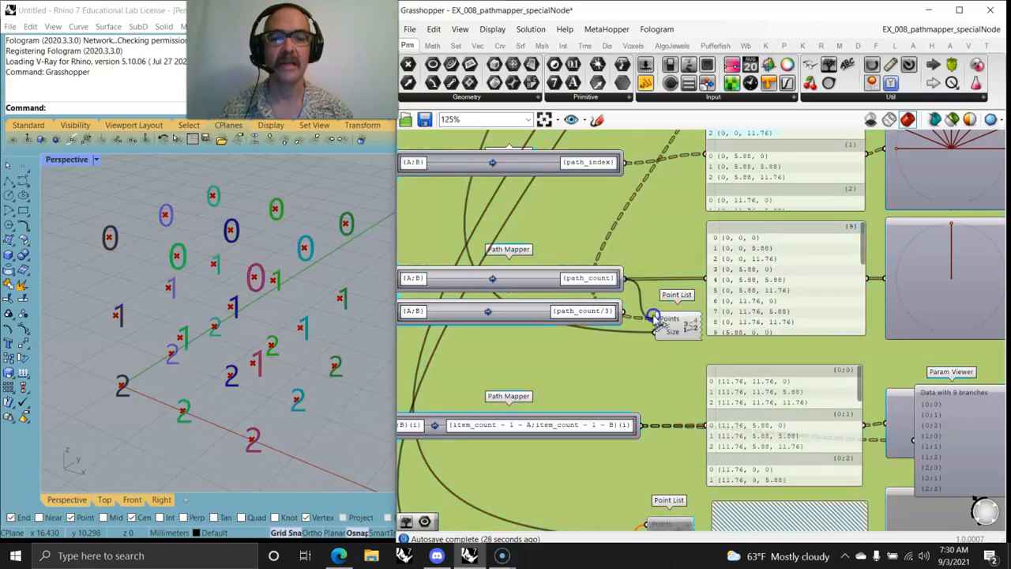
left_click_drag(654, 319, 668, 327)
mouse_move(316, 344)
right_mouse_down()
mouse_move(277, 346)
mouse_move(306, 349)
mouse_move(301, 340)
right_mouse_up()
Step: Move the Point List above the {item_count - 1 - A;item_count - 1 - B}(i) row and wire that mapper's output into its Points input
left_click_drag(625, 315, 674, 368)
mouse_move(237, 371)
right_mouse_down()
mouse_move(241, 338)
mouse_move(242, 373)
right_mouse_up()
right_click_drag(506, 318, 526, 241)
left_click_drag(666, 339, 656, 319)
left_click_drag(668, 269, 694, 316)
mouse_move(678, 377)
right_mouse_down()
mouse_move(669, 345)
mouse_move(628, 329)
mouse_move(602, 272)
right_mouse_up()
left_click_drag(925, 261, 771, 248)
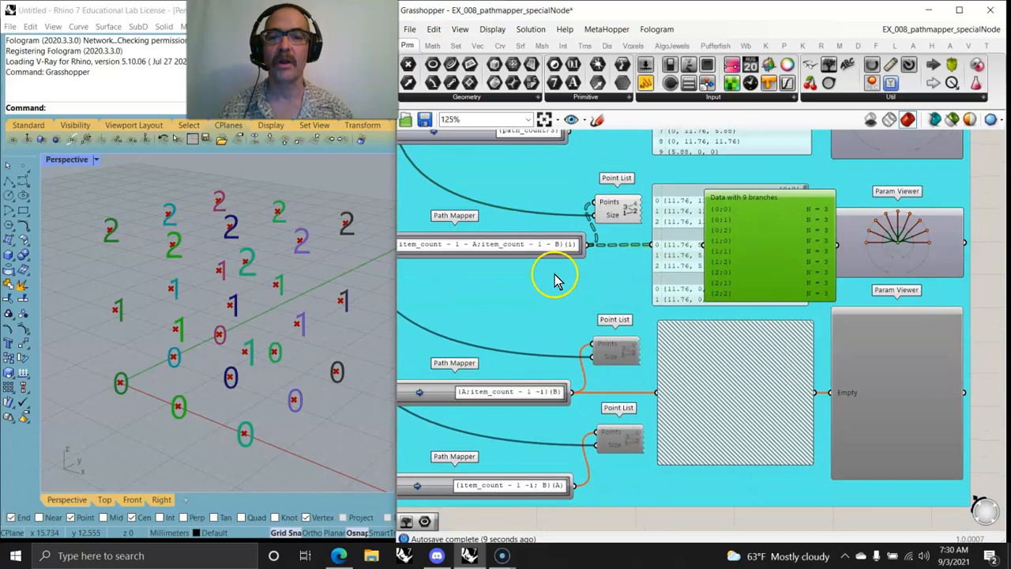
Step: Enable the last two rows' Point Lists, panel and Param Viewer, and move the extra Param Viewer below the group
right_click_drag(516, 284, 689, 270)
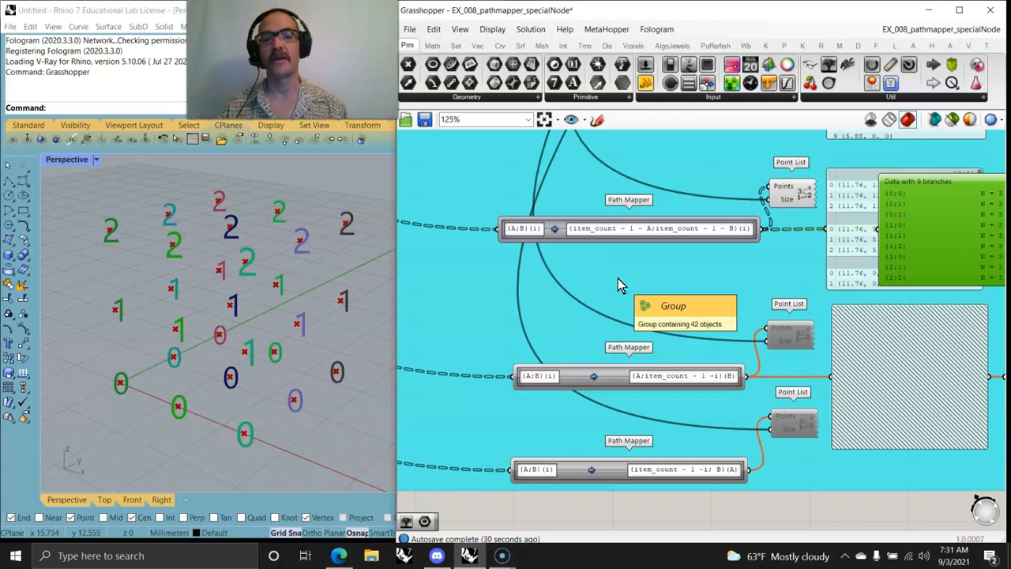
right_click_drag(946, 253, 703, 165)
left_click_drag(978, 433, 572, 217)
right_click(597, 427)
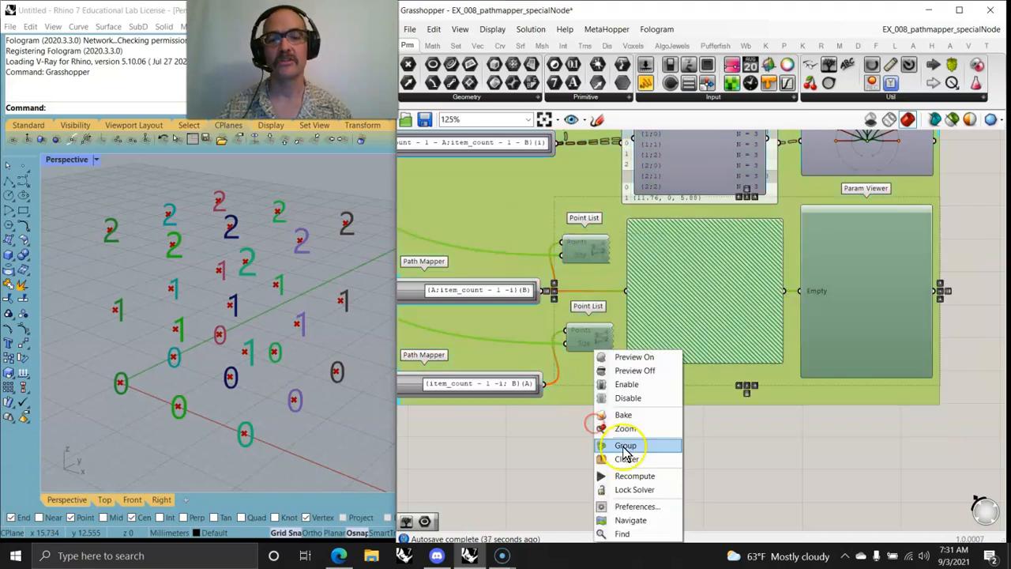
left_click(624, 386)
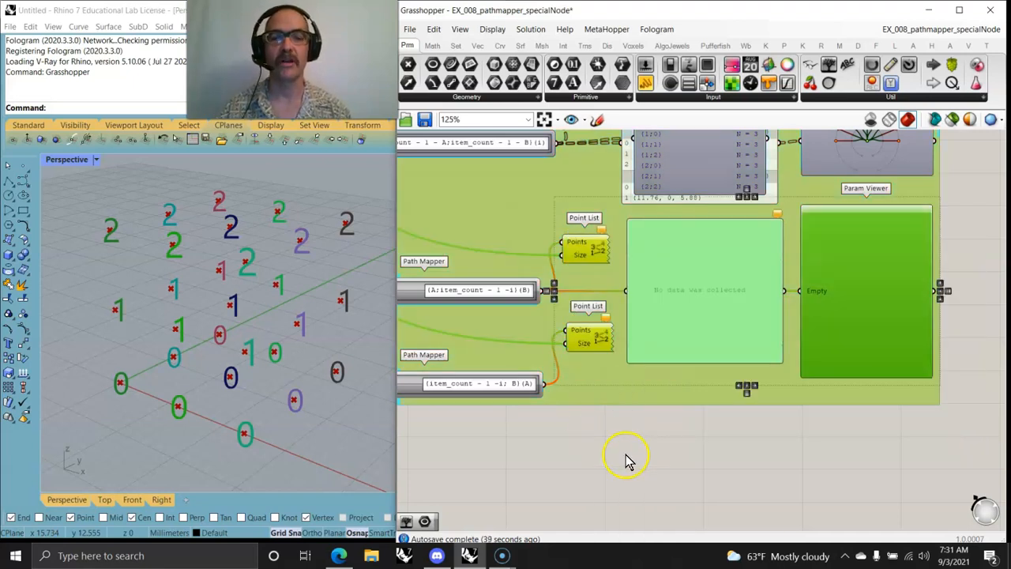
left_click_drag(690, 219, 695, 482)
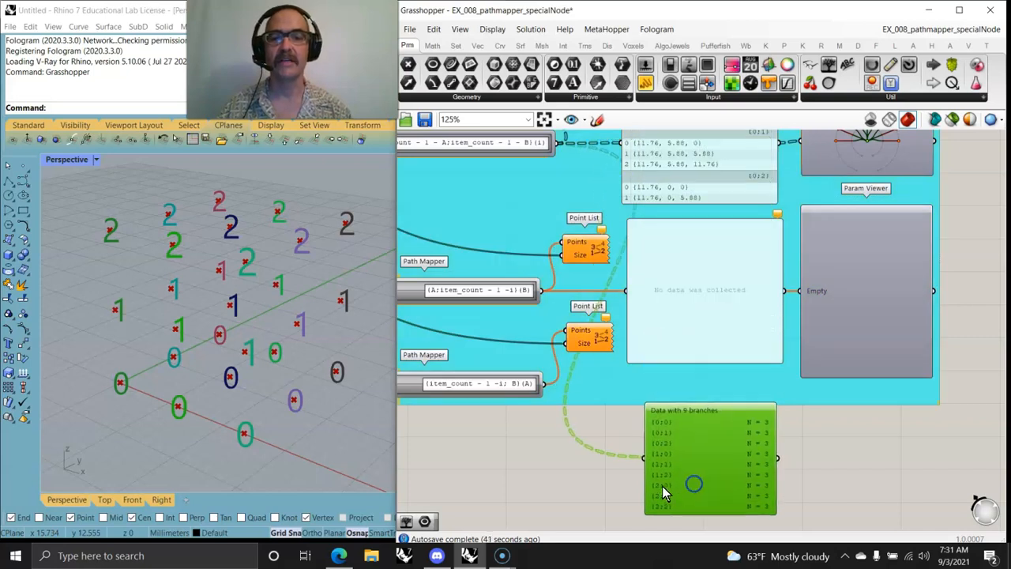
Step: Enable the Path Mappers {A;B}(i) to {A;item_count - 1 -i}(B) and {A;B}(i) to {item_count - 1 -i; B}(A) with their rows
right_click_drag(671, 484, 694, 431)
scroll(694, 433, "down", 3)
left_click_drag(920, 433, 518, 241)
right_click(530, 441)
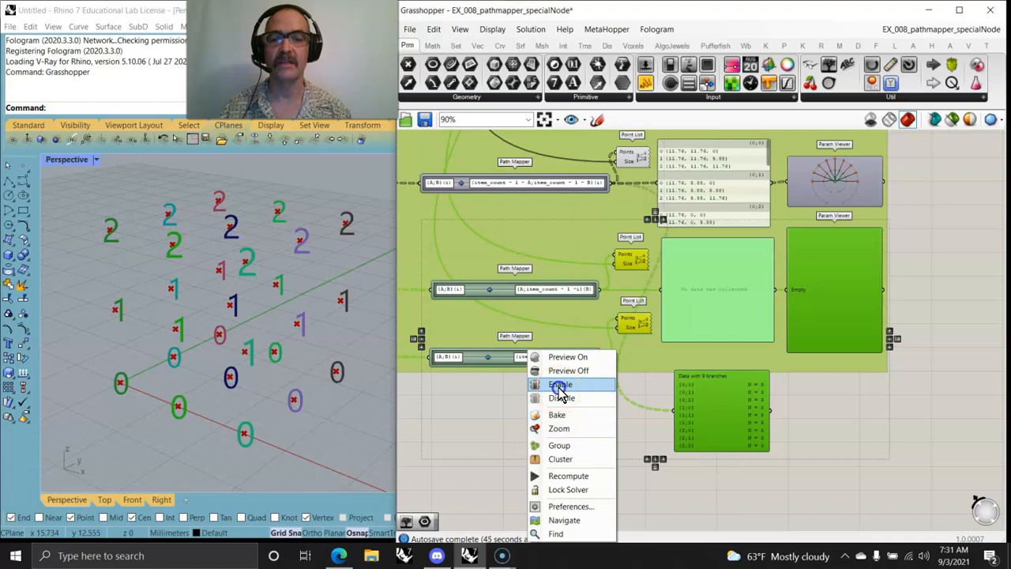
left_click(559, 386)
left_click(530, 424)
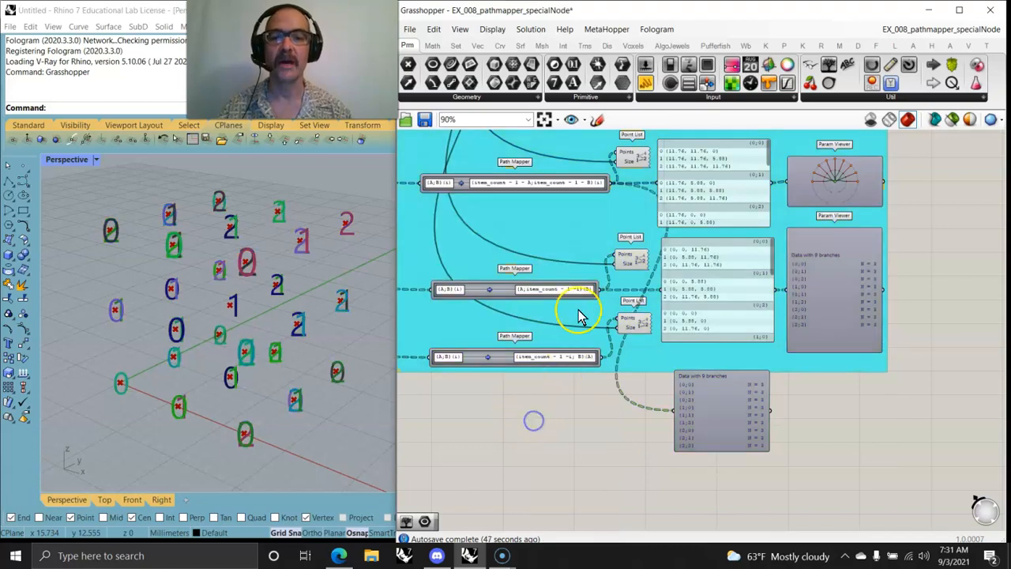
left_click(620, 439)
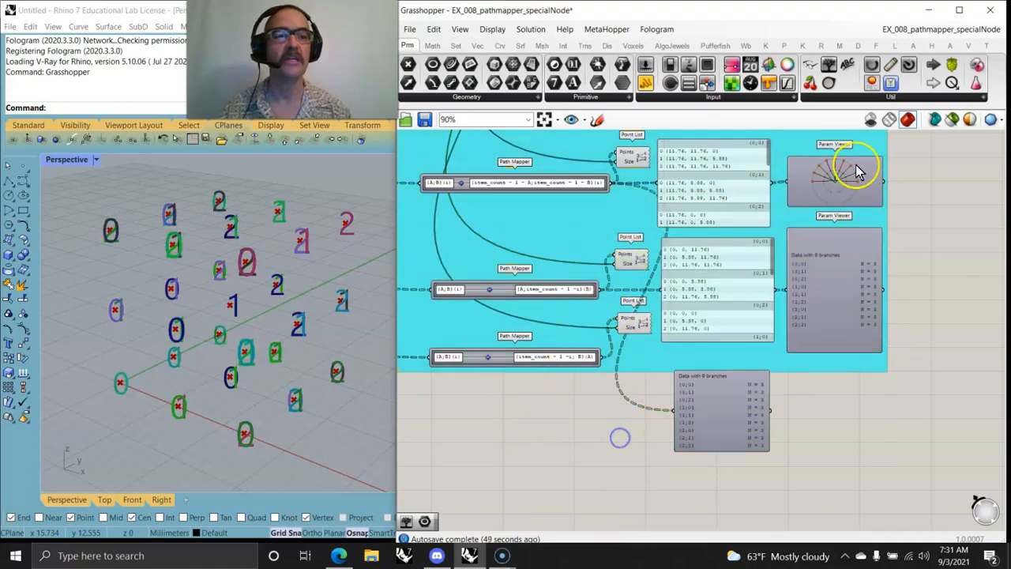
Step: Disable the Point List fed by the {item_count - 1 -i; B}(A) mapper
left_click(952, 120)
left_click(952, 119)
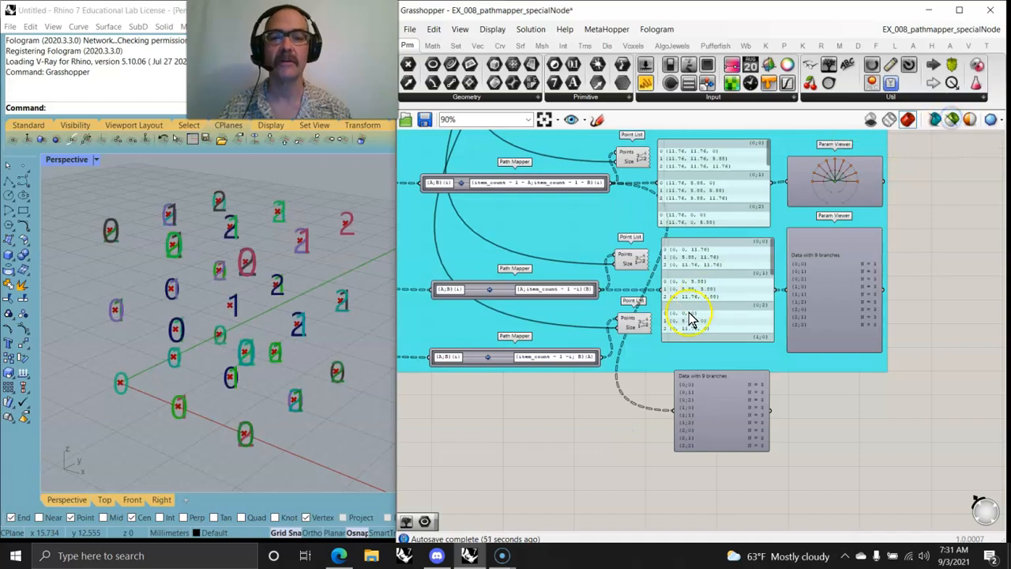
left_click(634, 331)
right_click(633, 328)
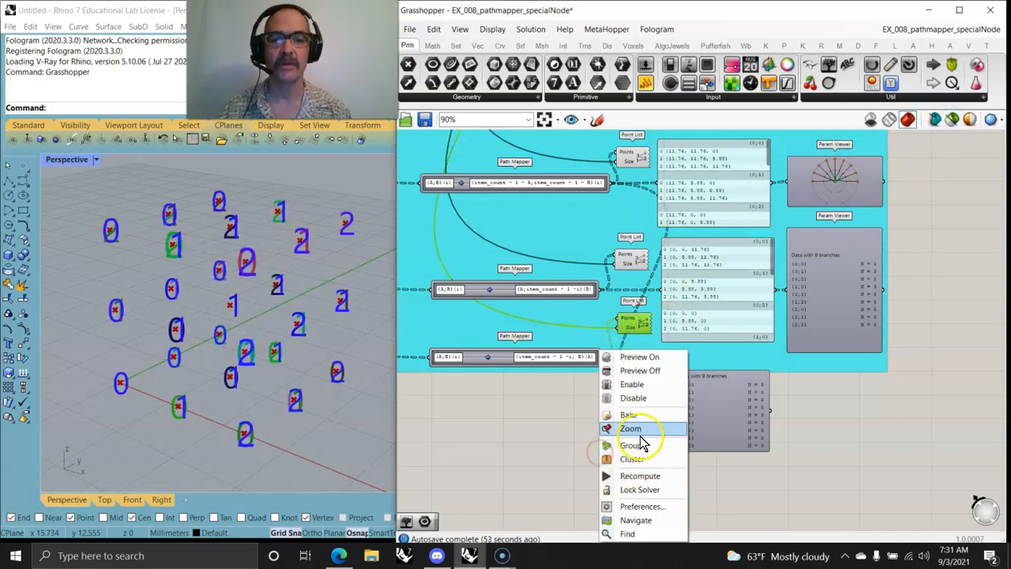
left_click(633, 398)
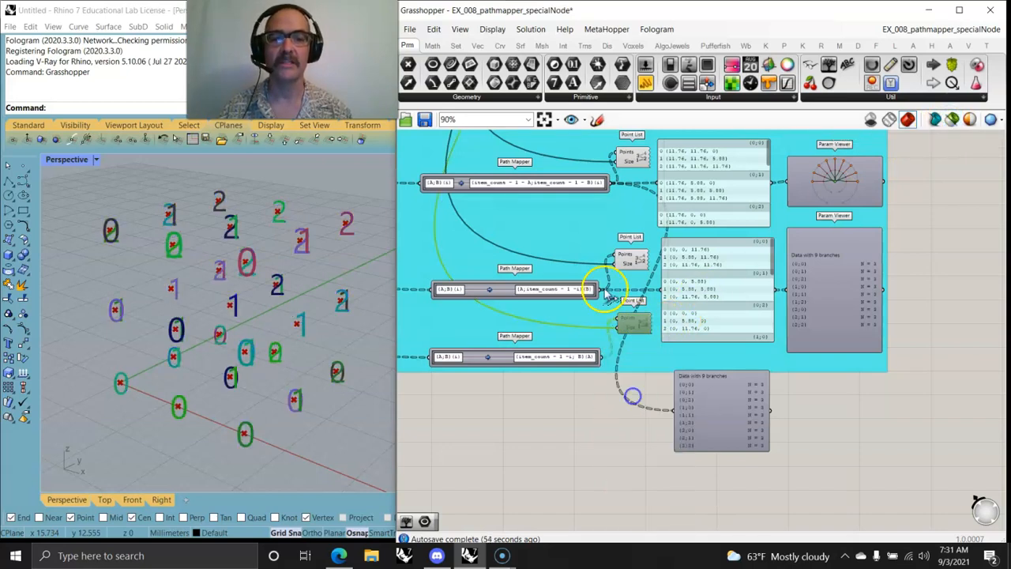
Step: Disable the Point List of the {item_count - 1 - A;item_count - 1 - B}(i) row and inspect the remaining point numbering in the viewport
right_click_drag(632, 207, 629, 300)
left_click(629, 250)
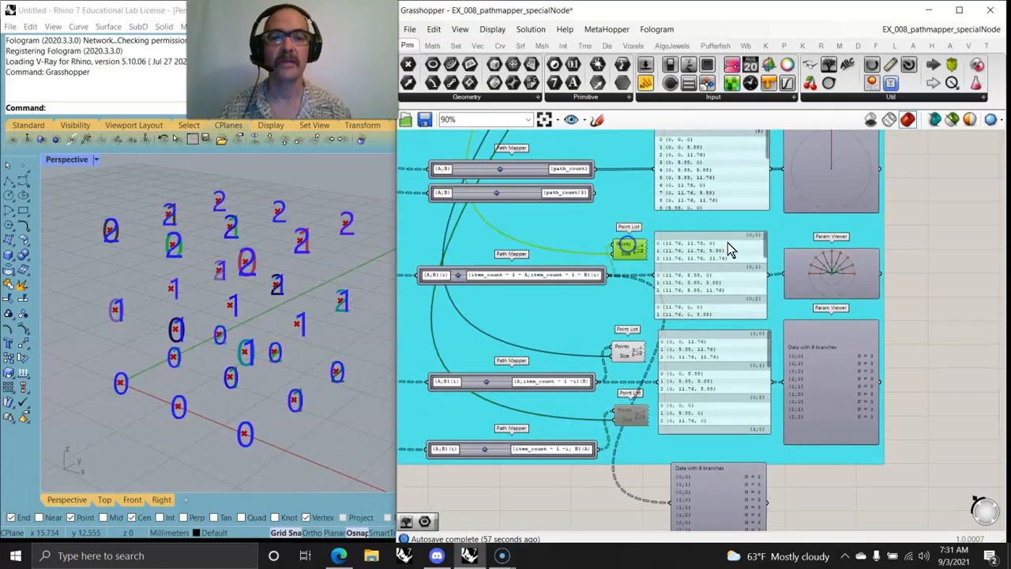
right_click(948, 237)
left_click(956, 287)
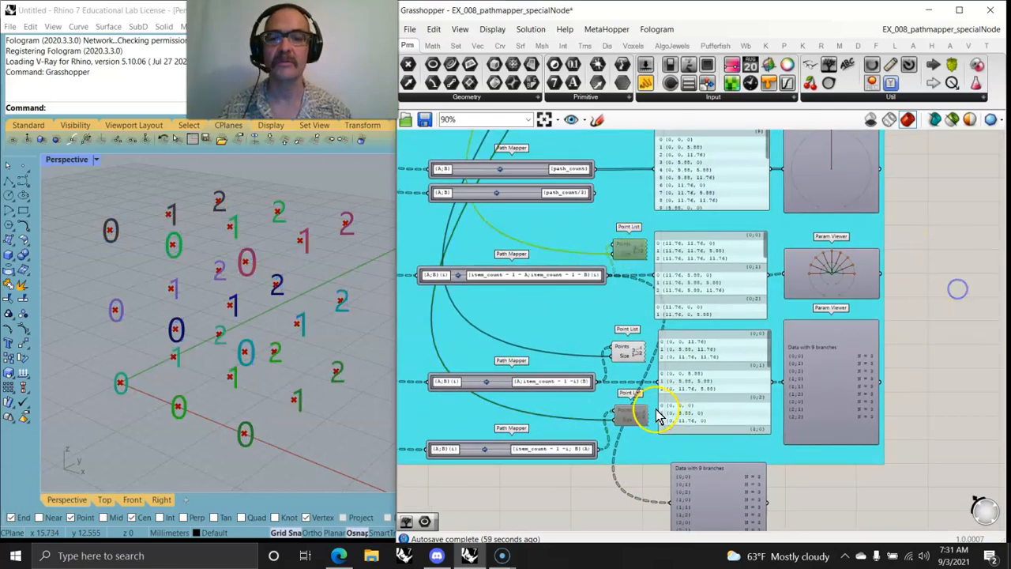
right_click_drag(666, 406, 703, 315)
left_click(288, 335)
mouse_move(288, 336)
right_mouse_down()
mouse_move(280, 347)
mouse_move(290, 366)
right_mouse_up()
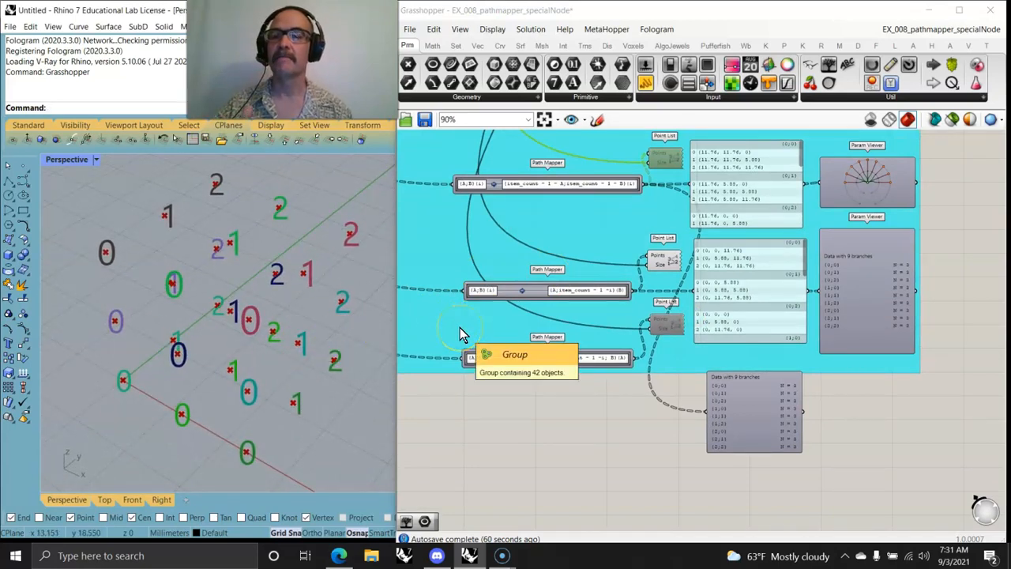
Step: Place a PolyLine component below the group and wire the {item_count - 1 -i; B}(A) mapper's output into its Vertices input
right_click_drag(584, 407, 624, 370)
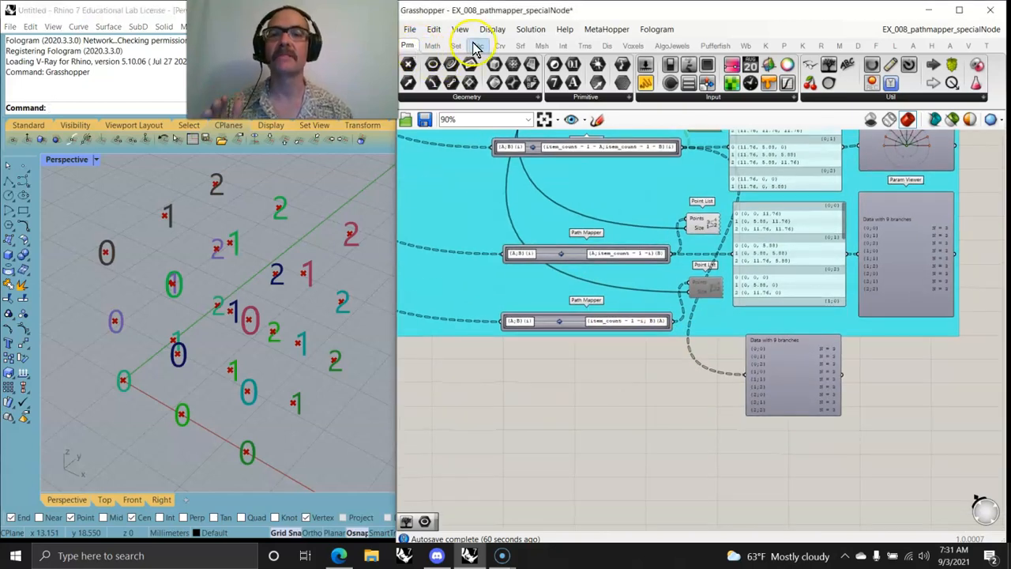
left_click(502, 49)
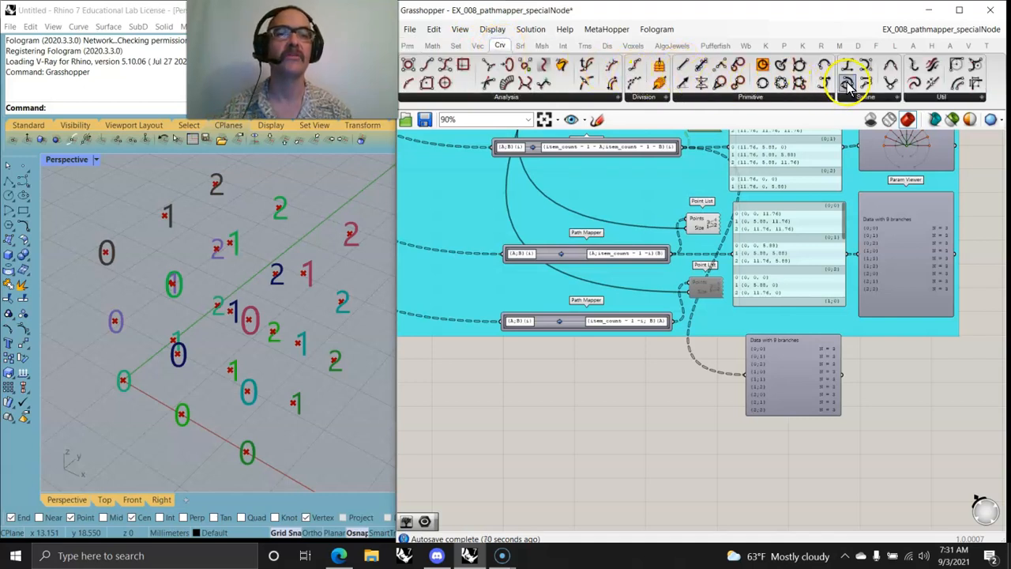
left_click_drag(867, 84, 656, 387)
left_click_drag(675, 321, 624, 384)
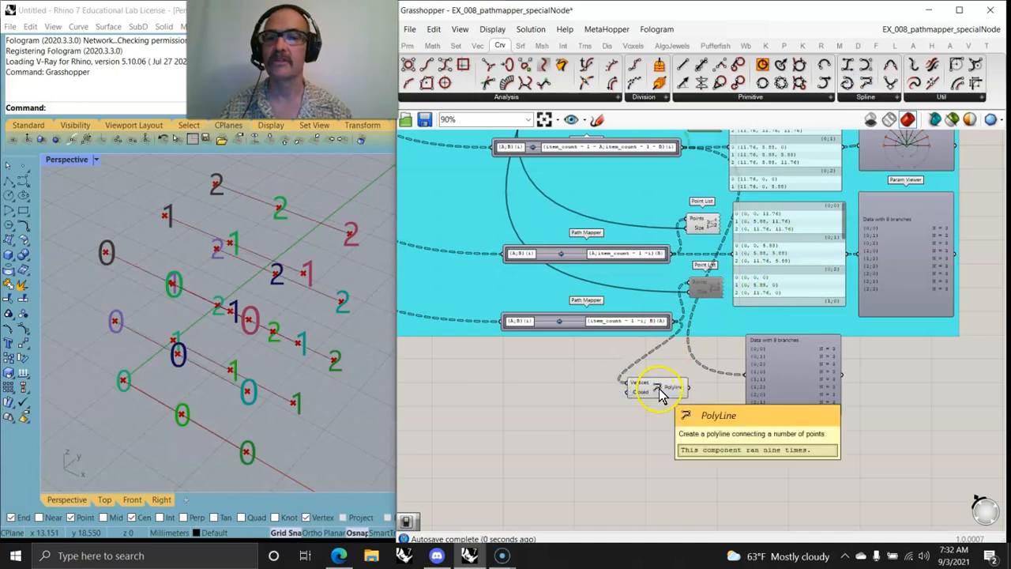
Step: Feed the PolyLine's Vertices from the {A;item_count - 1 -i}(B) mapper, followed by the {item_count - 1 - A;item_count - 1 - B}(i) mapper
left_click_drag(674, 253, 627, 384)
left_click_drag(677, 147, 635, 389)
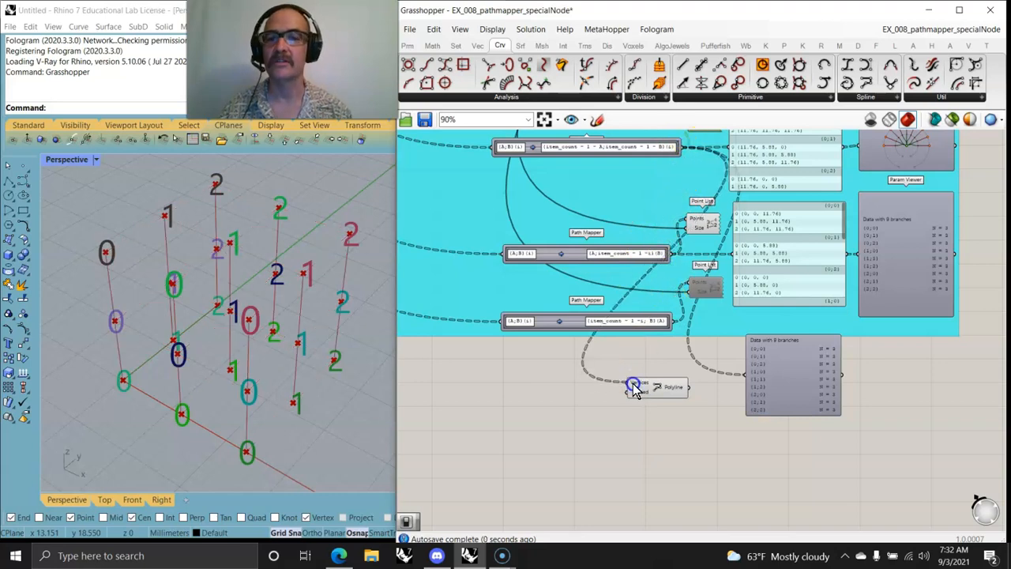
Step: Delete the loose Param Viewer below the group and switch the {A;item_count - 1 -i}(B) row's Param Viewer to its tree diagram
mouse_move(289, 396)
right_mouse_down()
mouse_move(338, 378)
mouse_move(288, 388)
right_mouse_up()
scroll(616, 328, "up", 3)
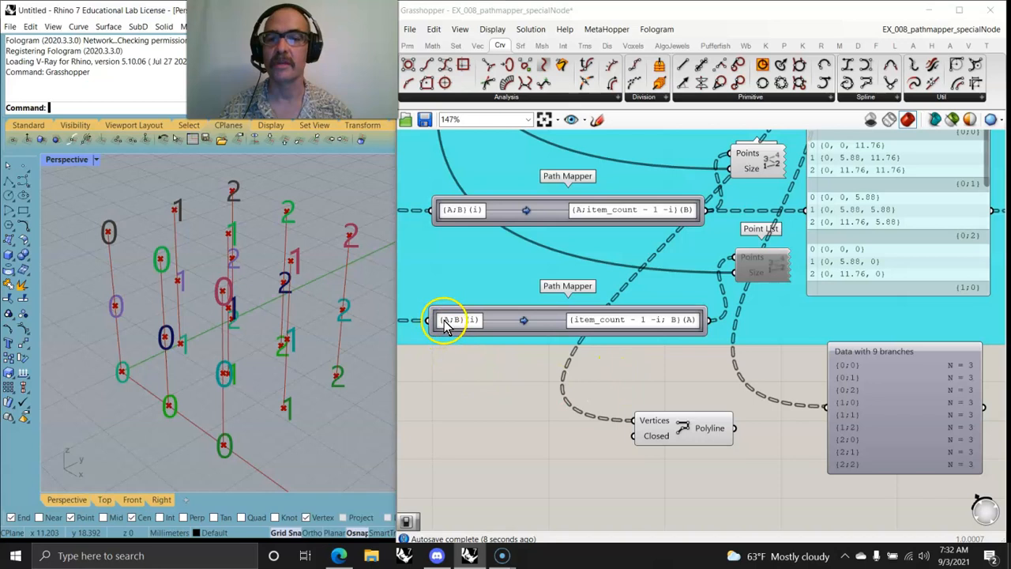
scroll(633, 359, "down", 3)
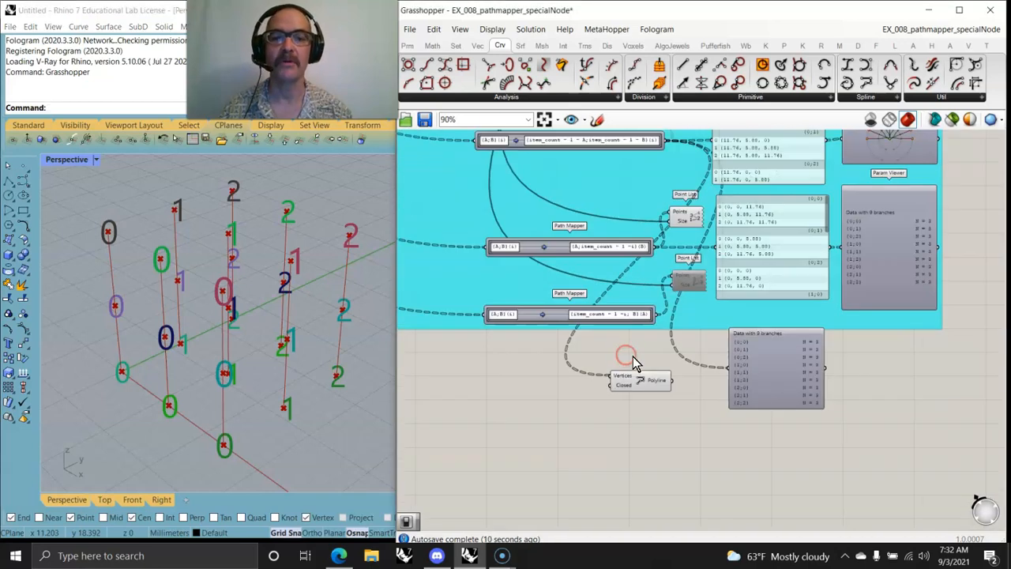
right_click_drag(628, 352, 641, 403)
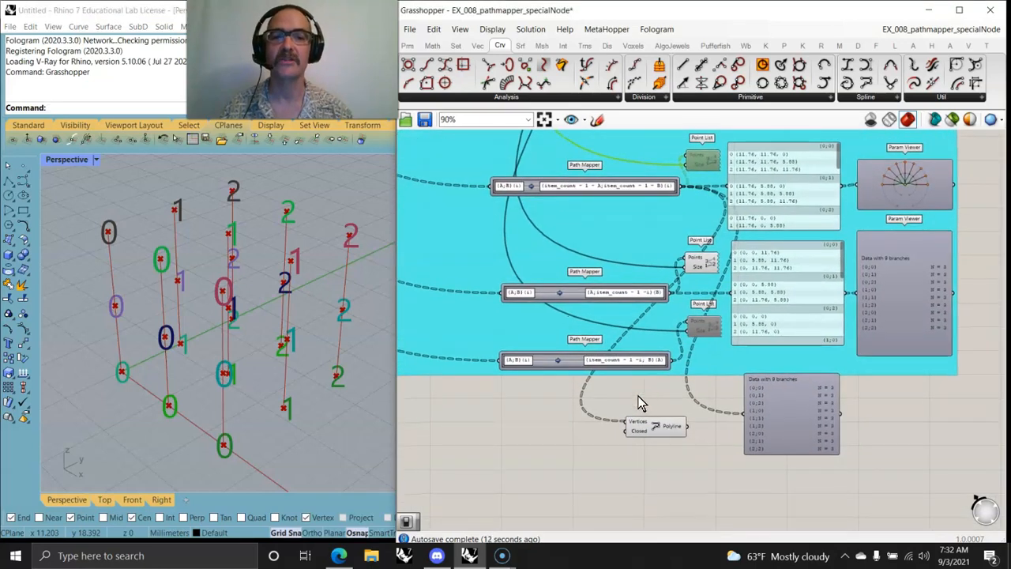
right_click_drag(676, 265, 644, 288)
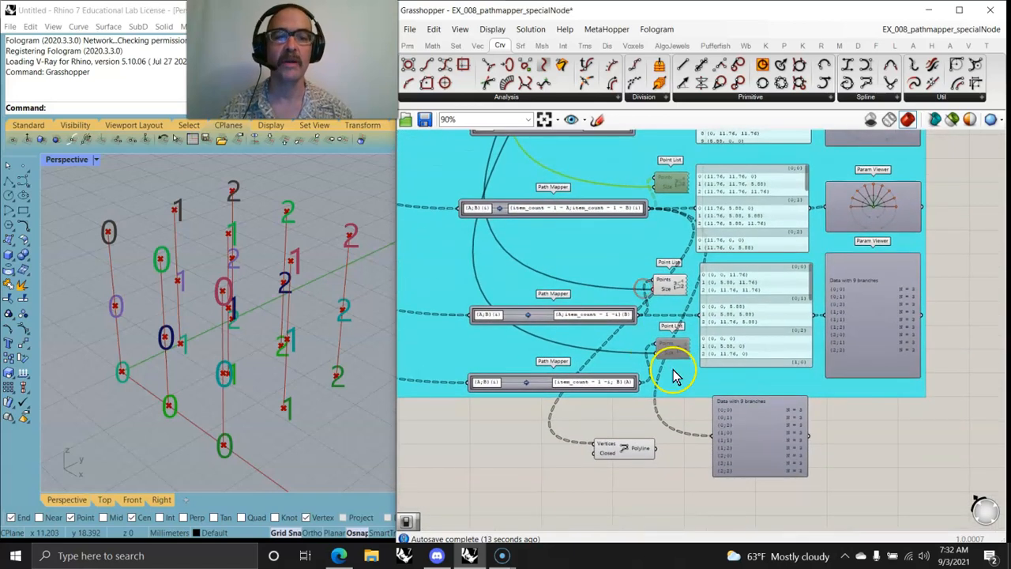
left_click_drag(763, 449, 958, 286)
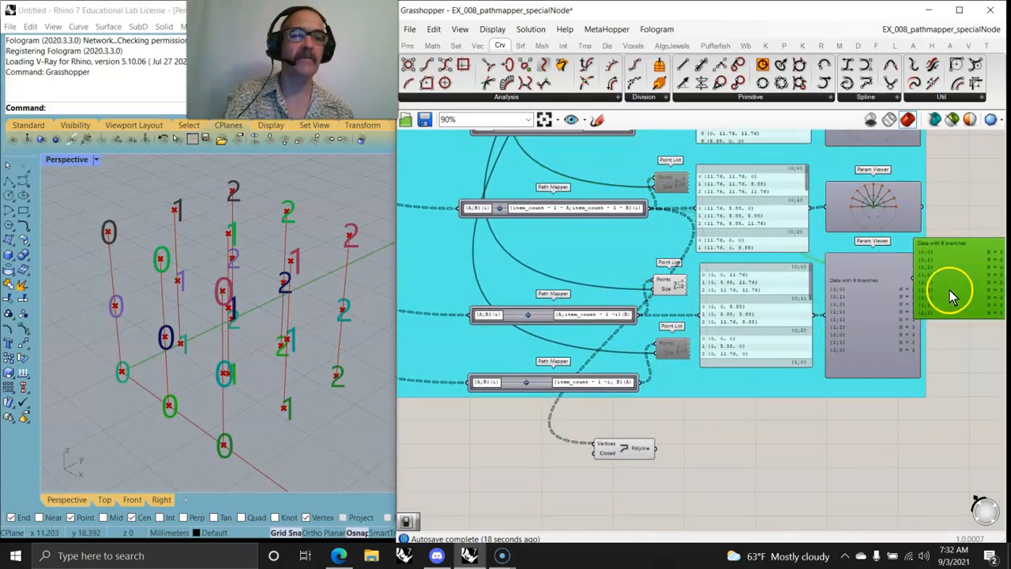
key("Delete")
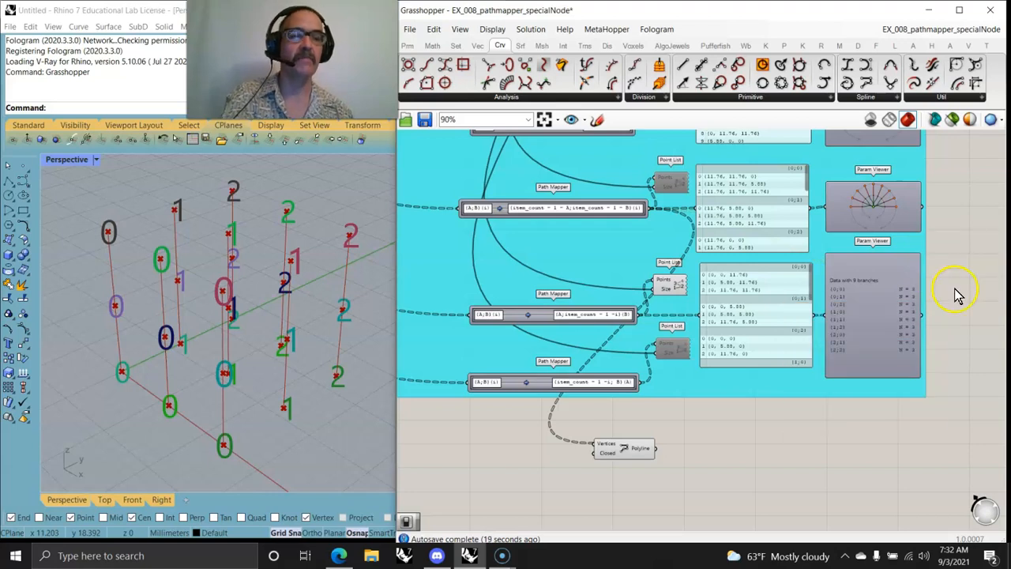
double_click(871, 290)
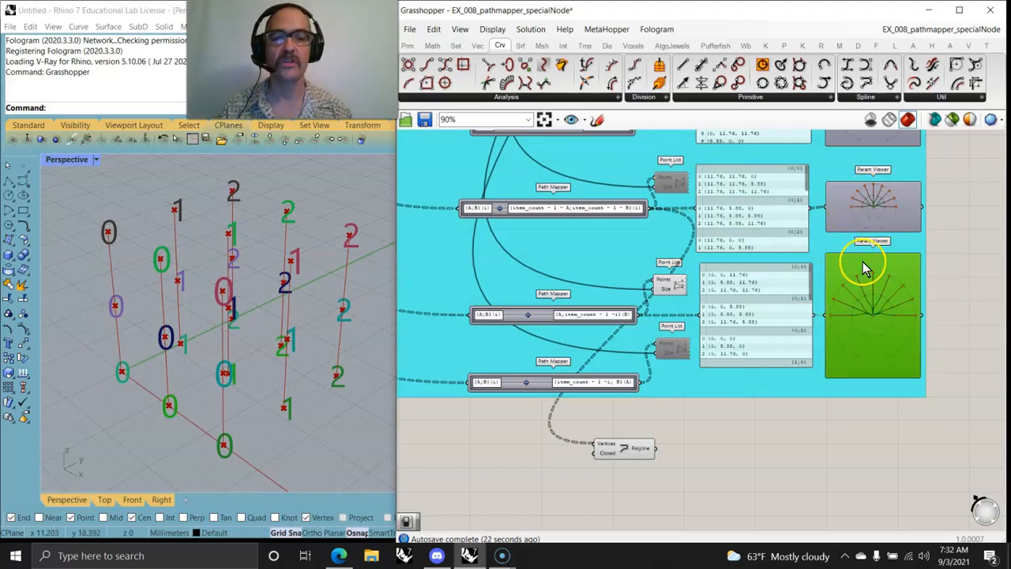
Step: Reposition the PolyLine below the group and feed its Vertices from the {A;item_count - 1 -i}(B) mapper, followed by the {item_count - 1 -i; B}(A) mapper
left_click_drag(623, 452, 759, 451)
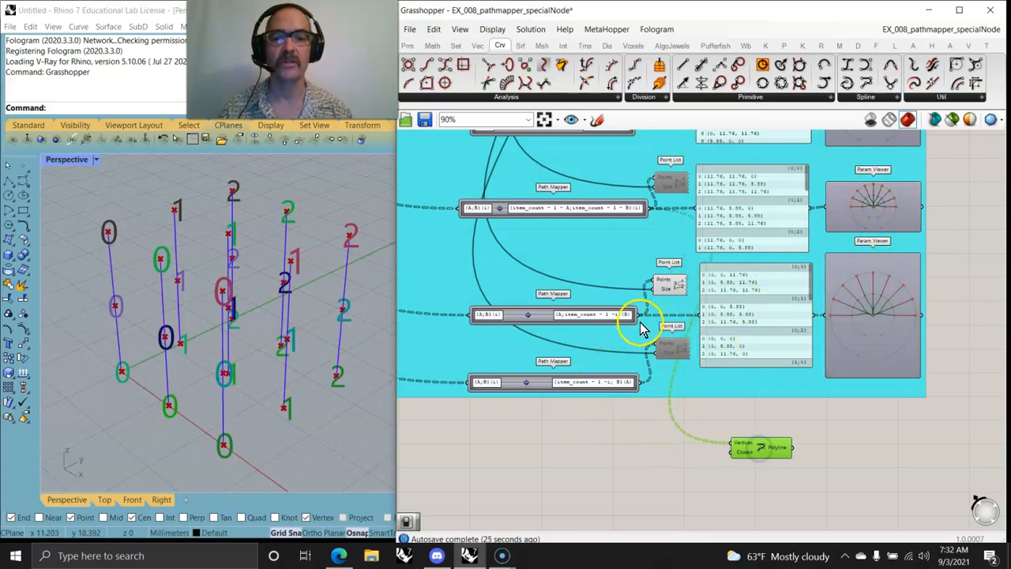
left_click_drag(642, 316, 735, 447)
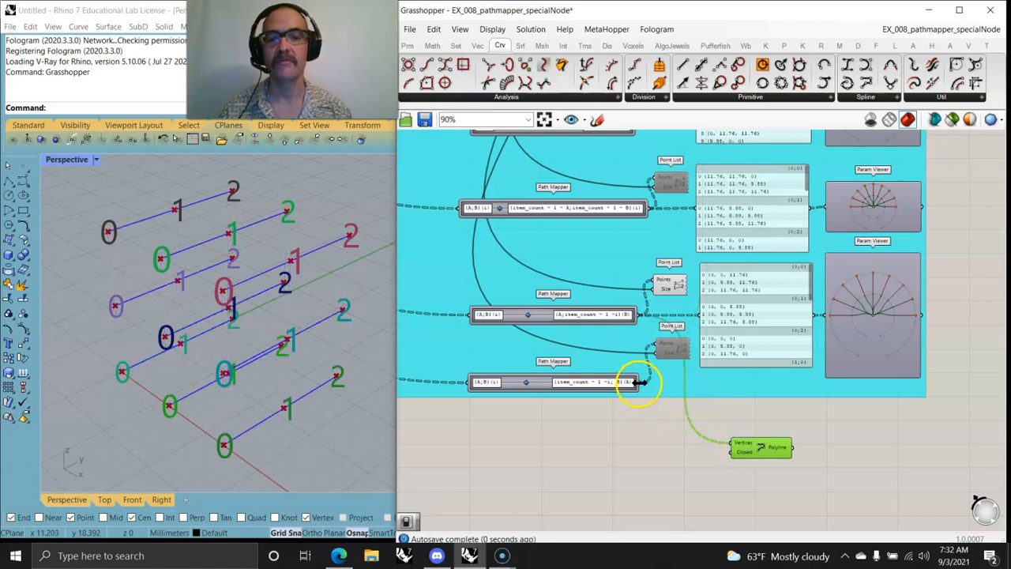
left_click_drag(642, 384, 747, 434)
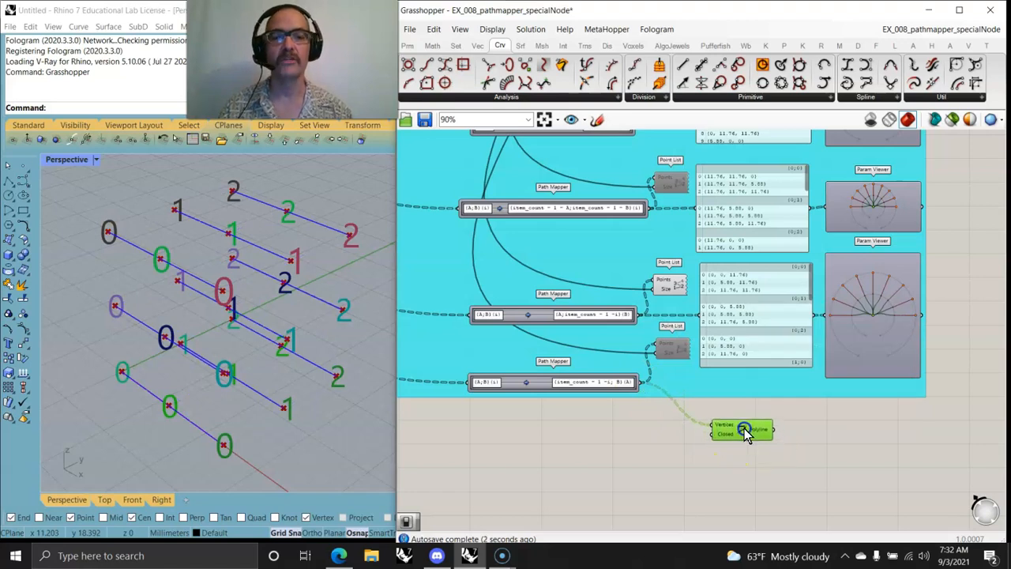
Step: Delete the two disabled Point List components
left_click(673, 350)
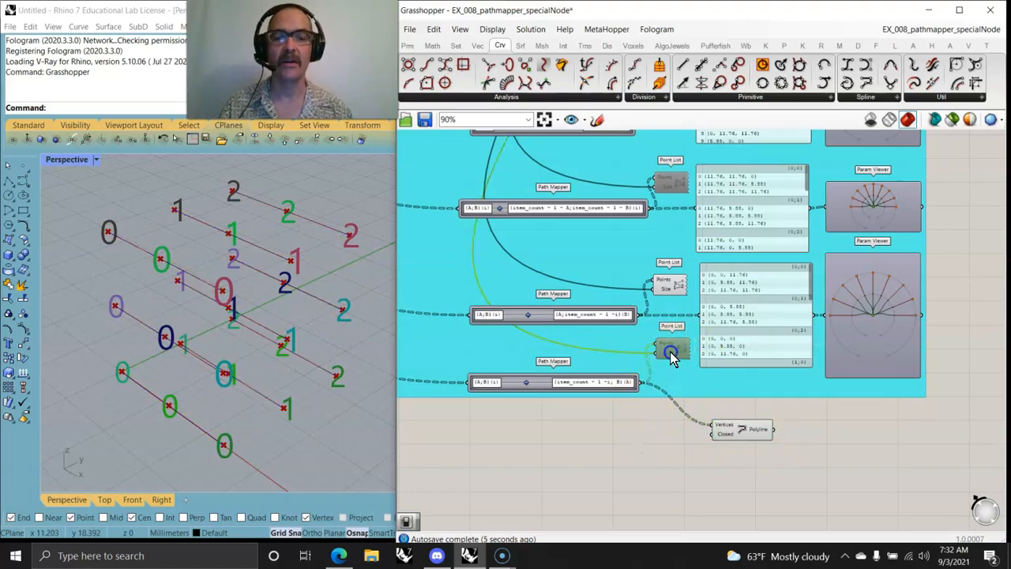
key("Delete")
left_click(659, 194)
key("Delete")
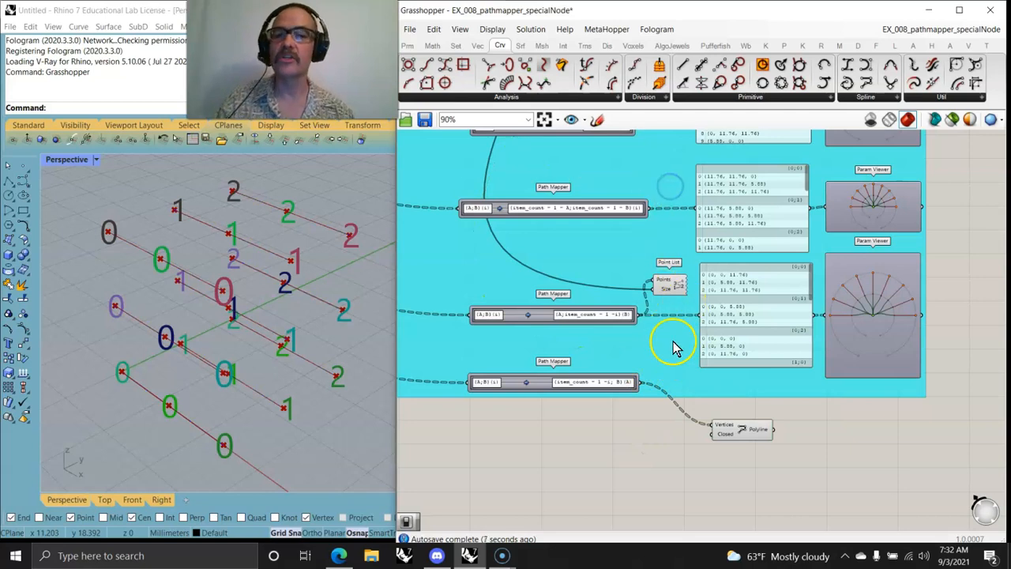
Step: Compare the polylines by feeding Vertices from the last three Path Mappers in turn, finishing with {item_count - 1 -i; B}(A)
left_click(745, 437)
left_click_drag(646, 208, 713, 425)
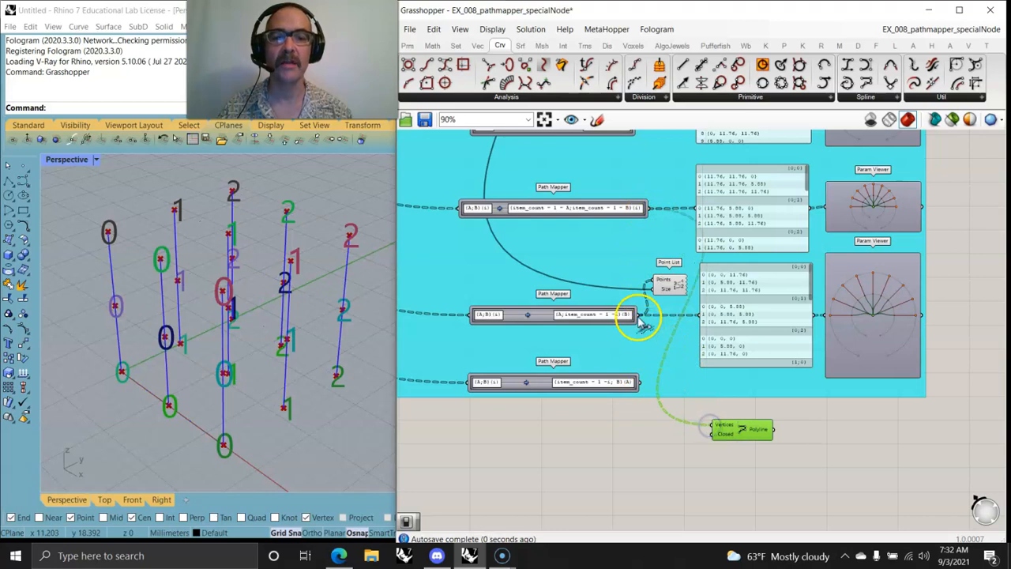
left_click_drag(642, 316, 711, 427)
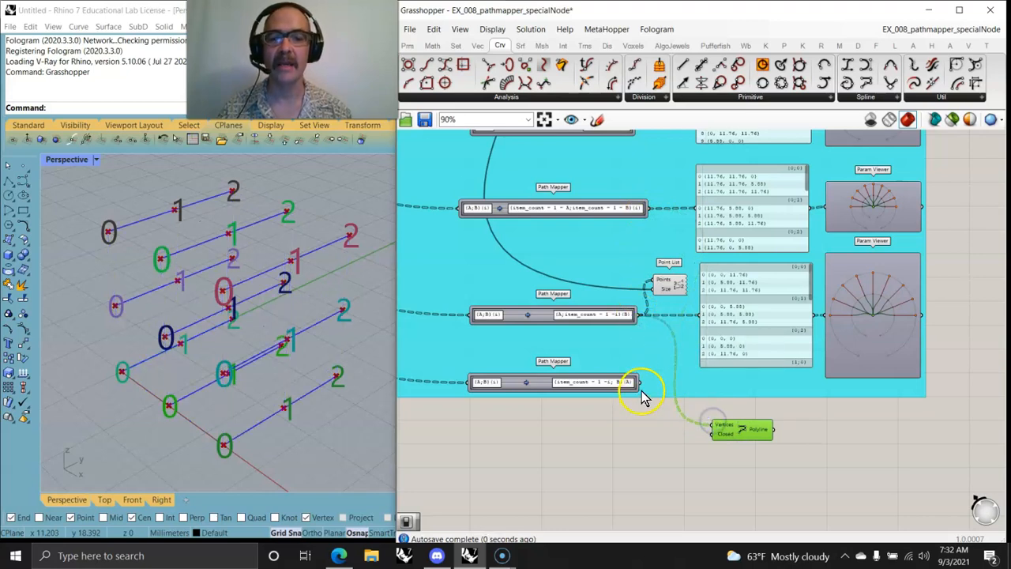
left_click_drag(641, 384, 709, 427)
right_click_drag(311, 366, 278, 357)
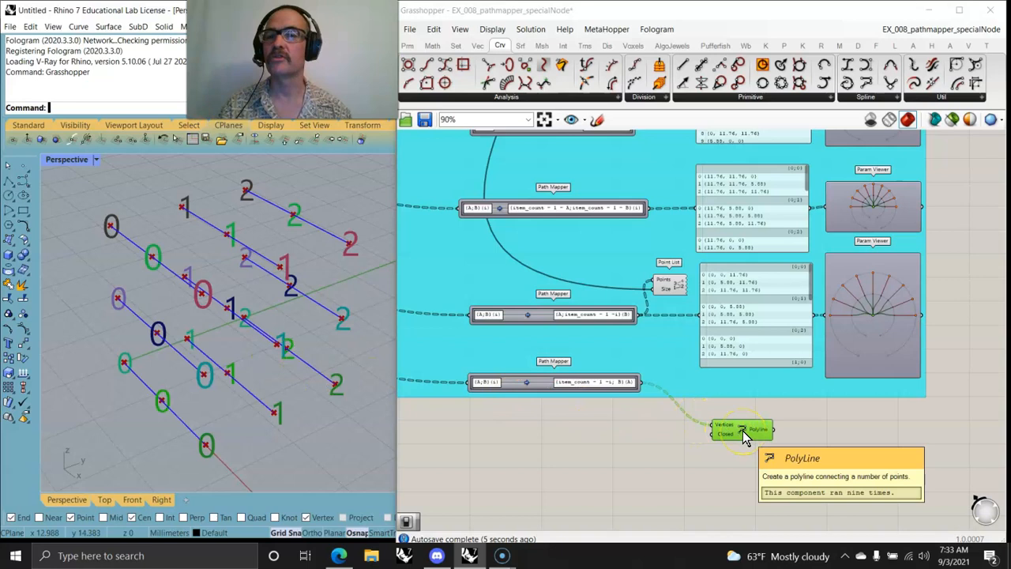
left_click(256, 299)
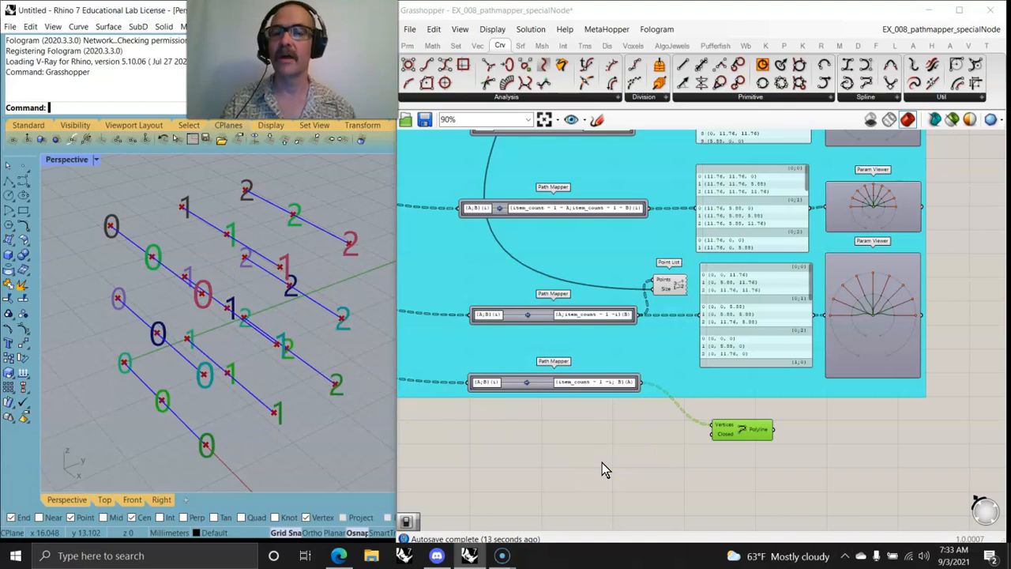
Step: Review the Path Mapper rows across the whole definition, from the last row back up to the point grid components
left_click(685, 474)
scroll(655, 476, "down", 5)
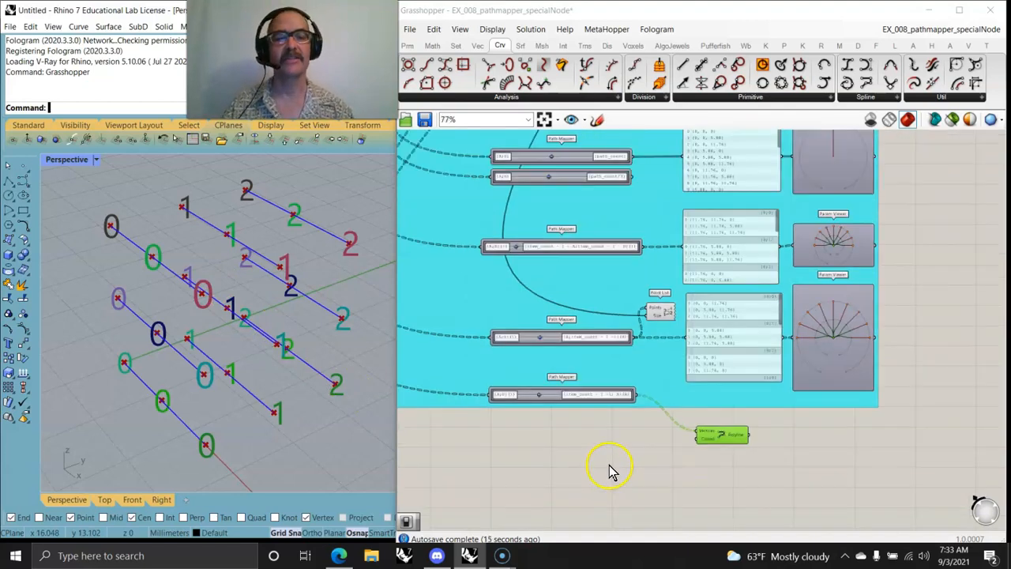
scroll(654, 473, "down", 3)
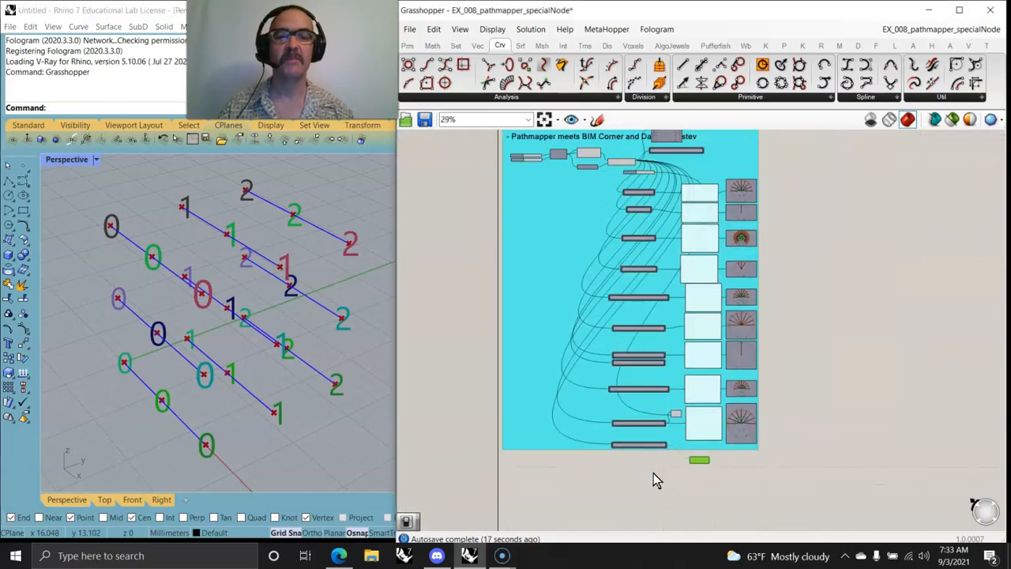
left_click(685, 488)
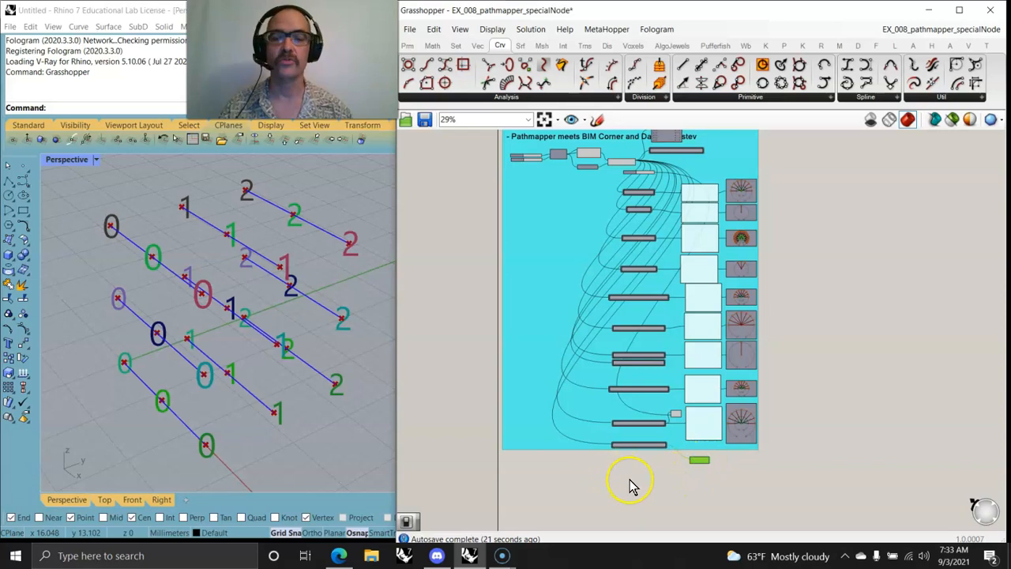
scroll(630, 484, "up", 8)
right_click_drag(653, 442, 717, 546)
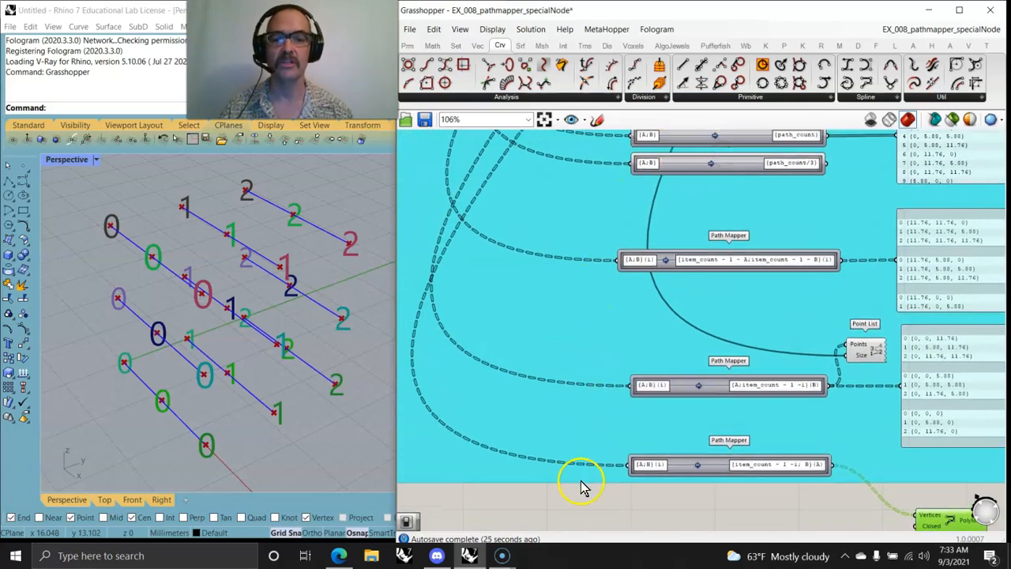
scroll(594, 498, "down", 1)
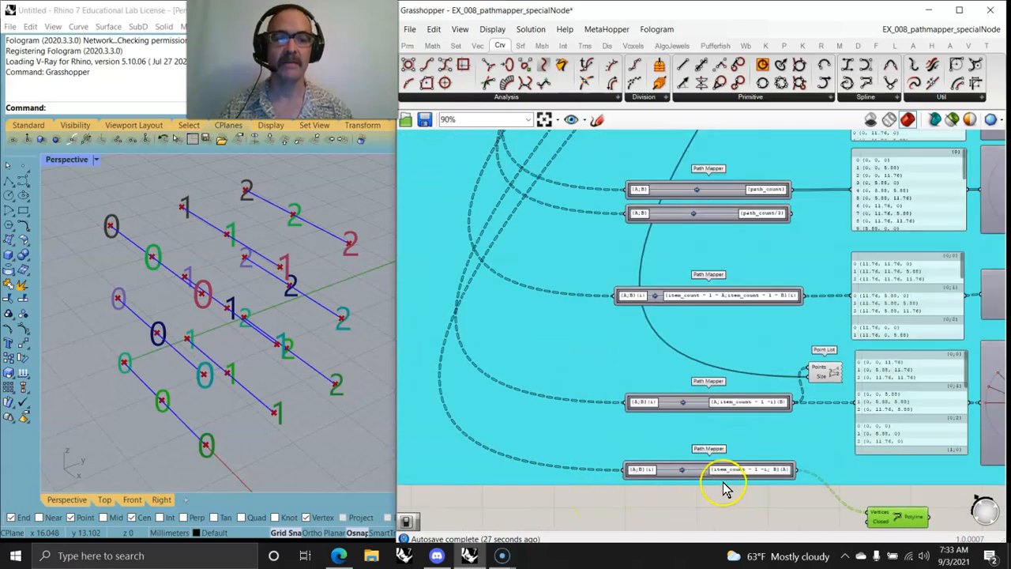
right_click_drag(547, 278, 722, 515)
right_click_drag(727, 300, 556, 506)
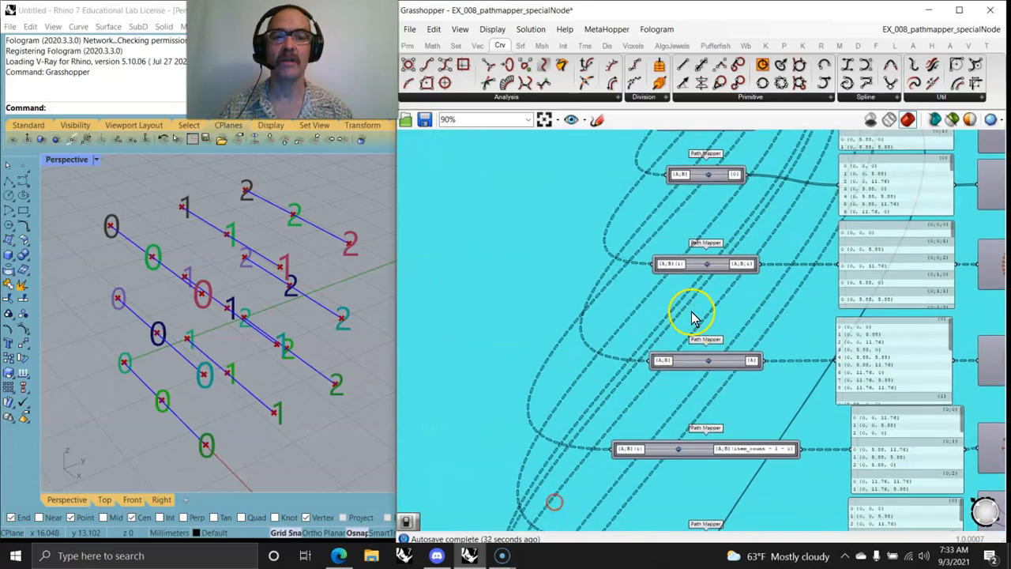
right_click_drag(549, 226, 695, 459)
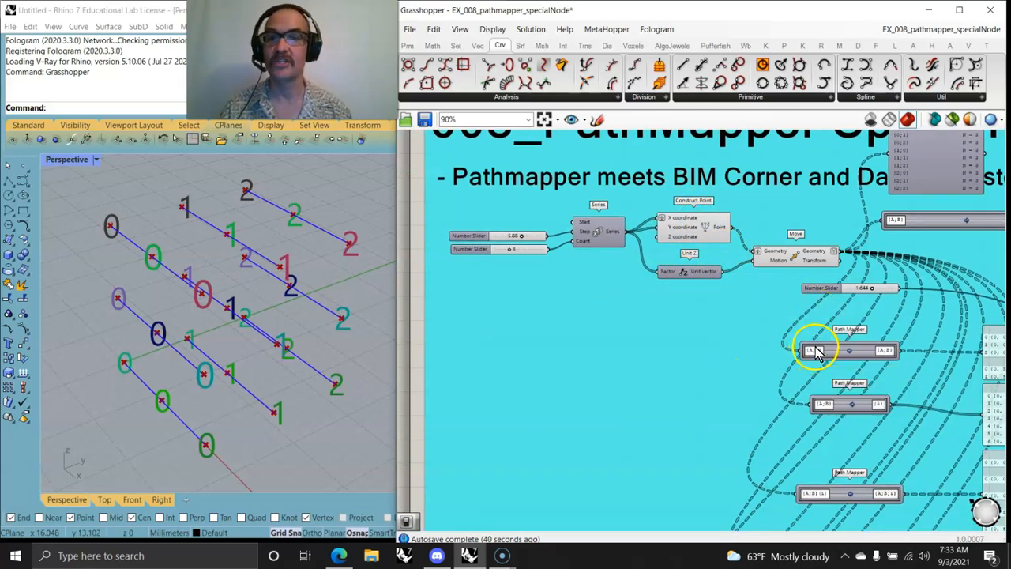
Step: Open the {path_count} mapper's editor to review its source, target and available constants, and close it without changes
right_click_drag(723, 425, 504, 240)
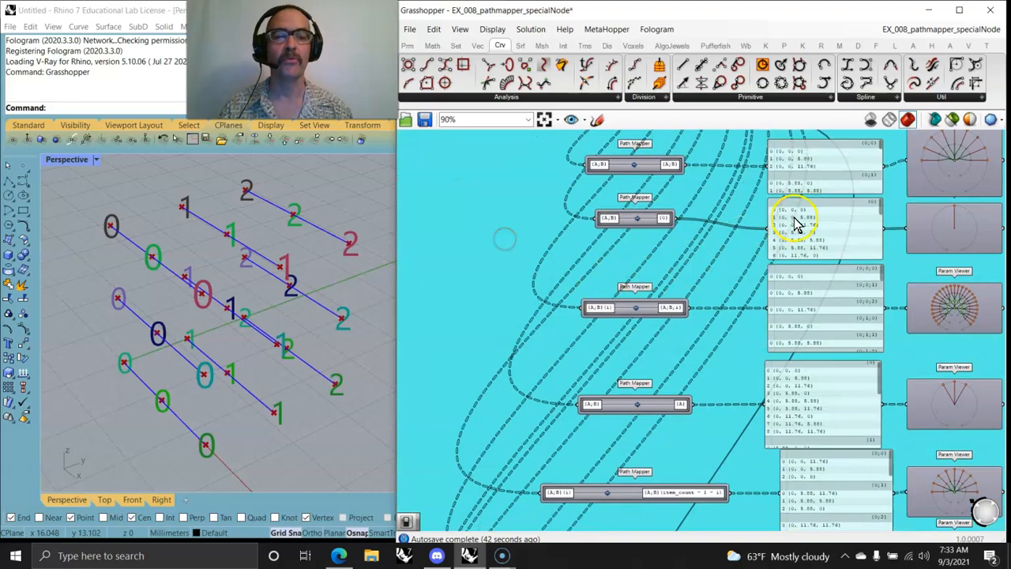
scroll(795, 228, "down", 1)
right_click_drag(759, 444, 699, 247)
right_click_drag(676, 407, 742, 291)
left_click(655, 289)
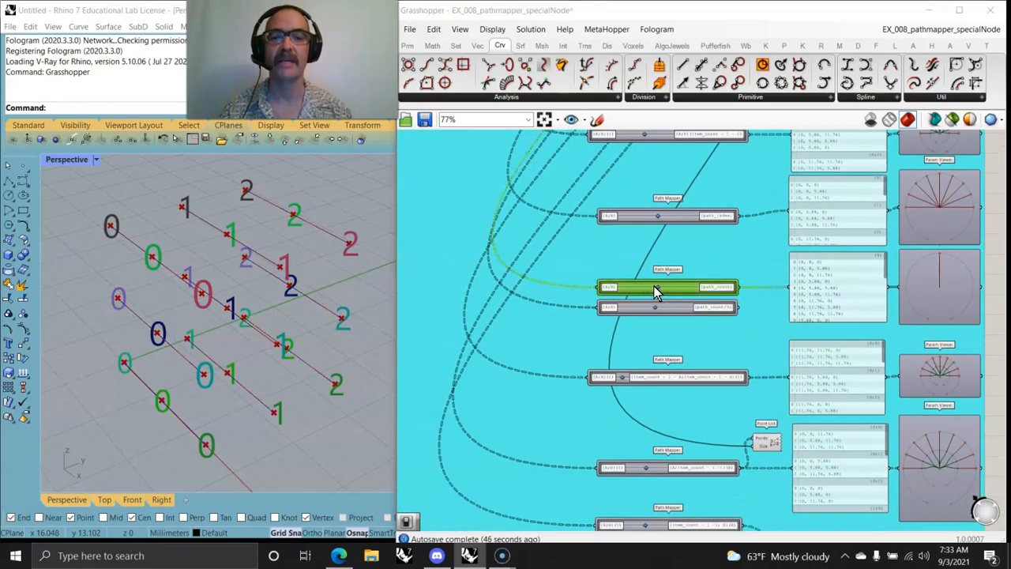
double_click(655, 289)
left_click(535, 204)
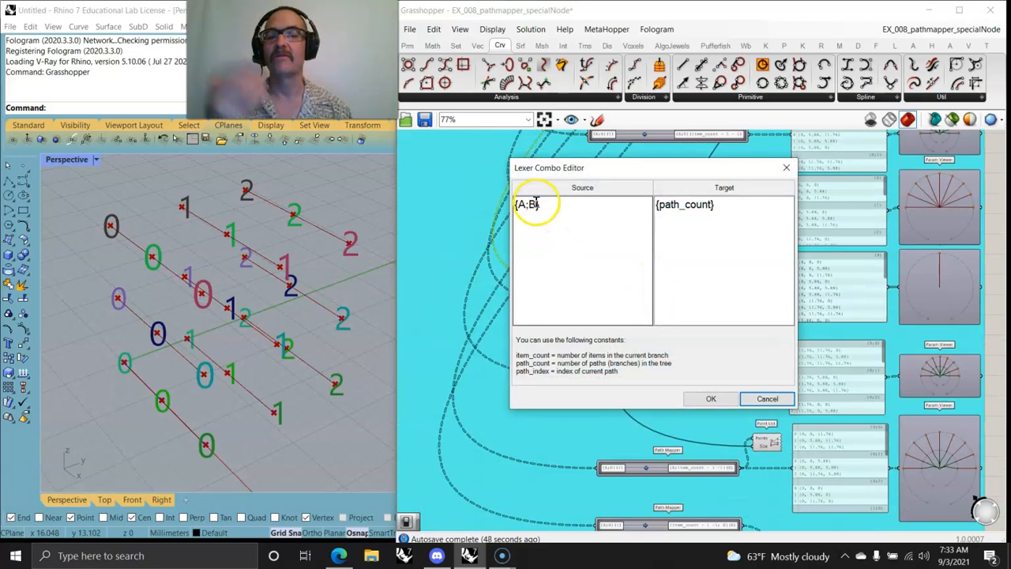
left_click(767, 398)
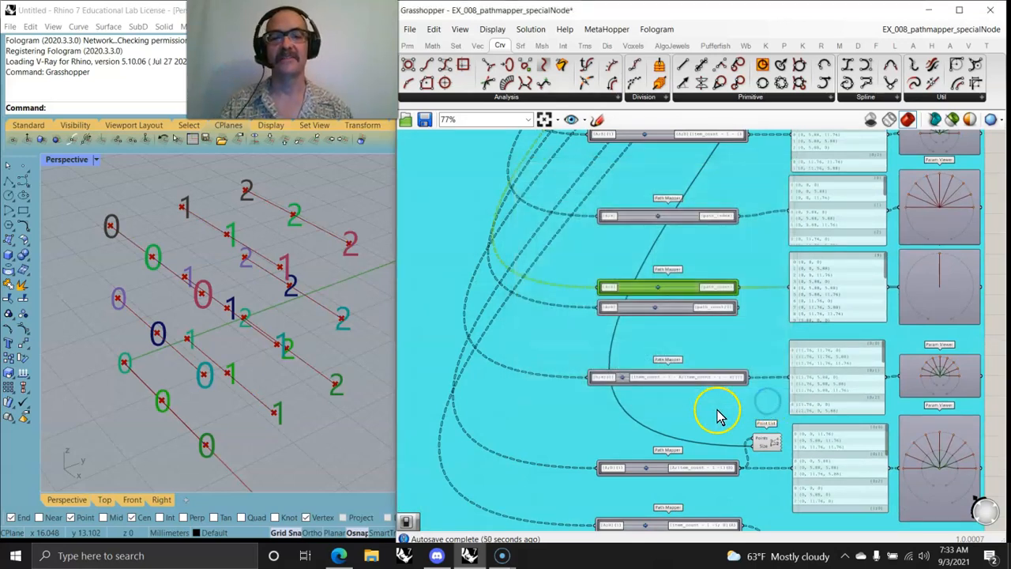
Step: Delete the extra Param Viewer and the Path Mapper beneath it, located above the Move component's output wires
scroll(627, 403, "down", 1)
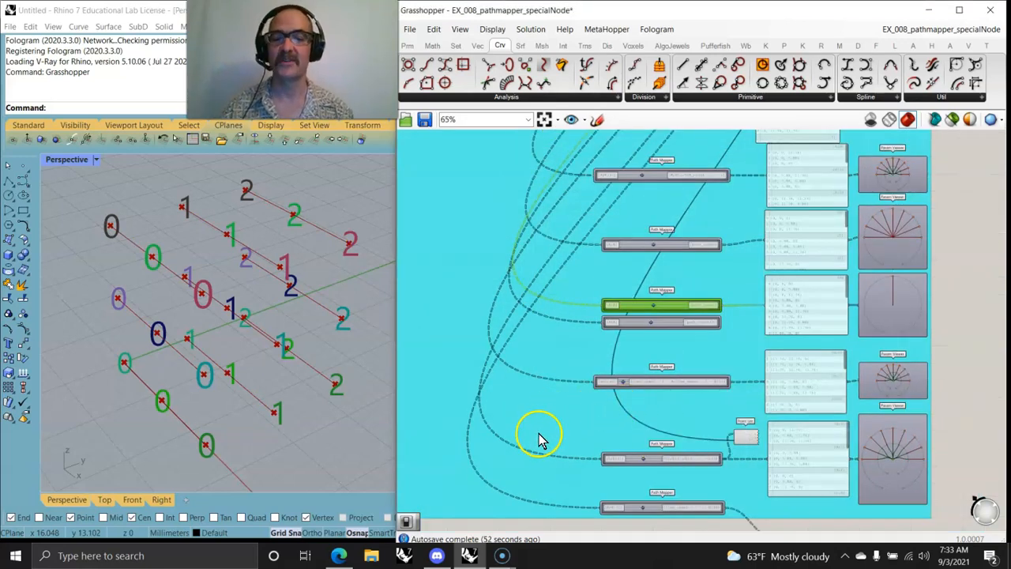
right_click_drag(542, 429, 572, 308)
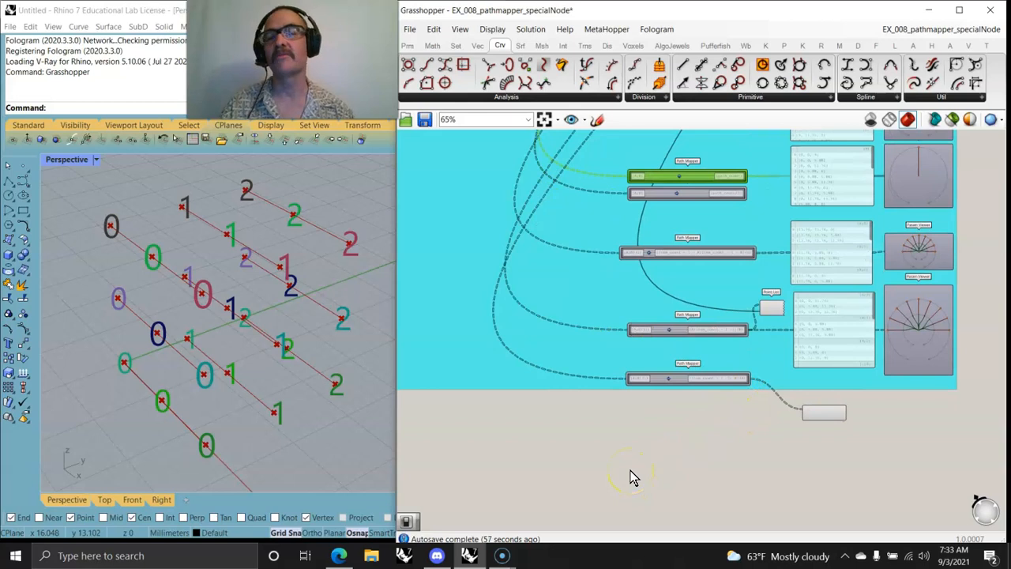
right_click_drag(818, 483, 710, 502)
scroll(710, 503, "down", 2)
right_click_drag(627, 284, 684, 452)
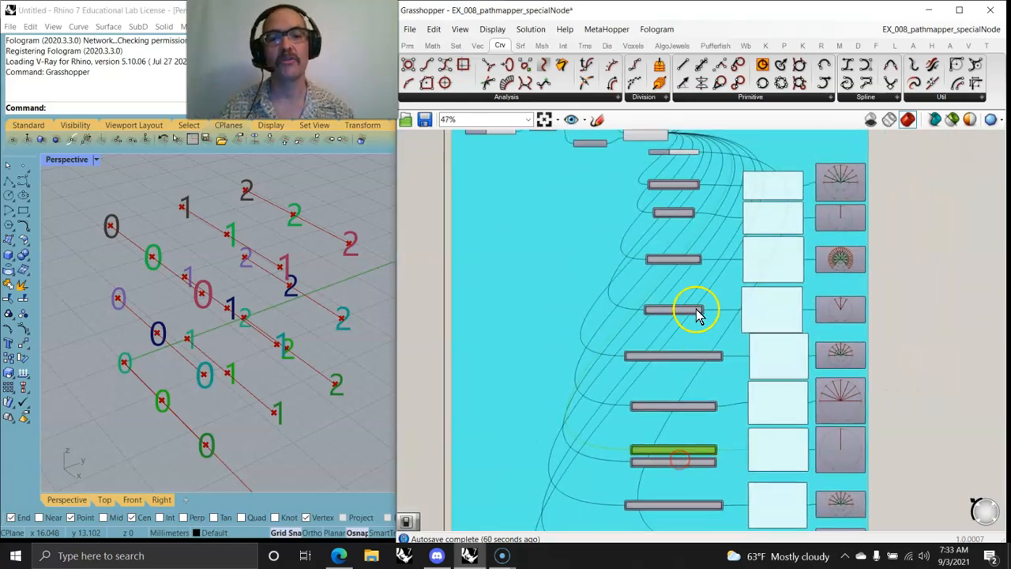
right_click_drag(695, 309, 688, 501)
scroll(639, 323, "up", 4)
left_click_drag(785, 263, 905, 361)
key("Delete")
left_click(847, 304)
key("Delete")
right_click_drag(727, 312, 773, 249)
scroll(808, 265, "down", 2)
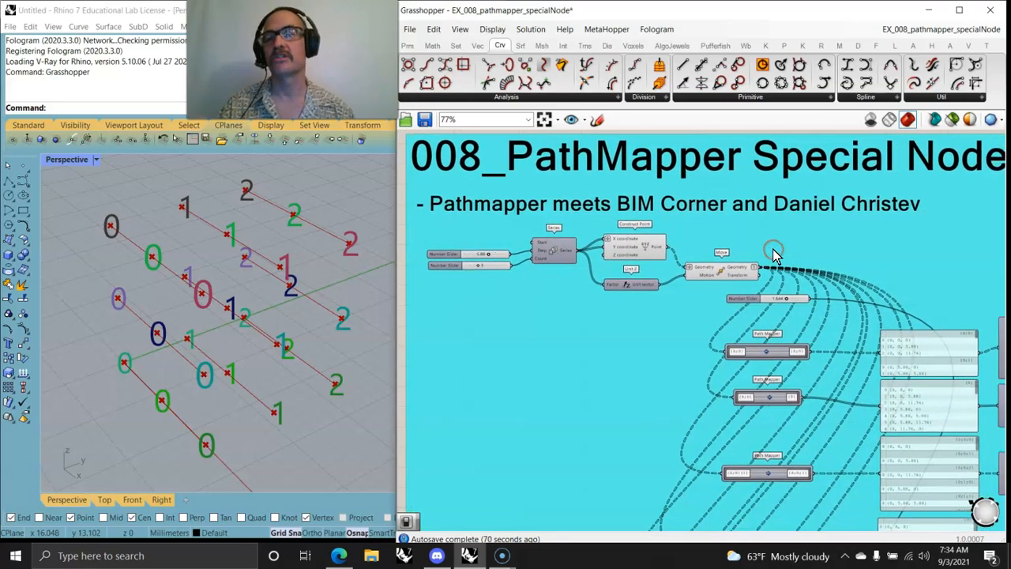
left_click(775, 263)
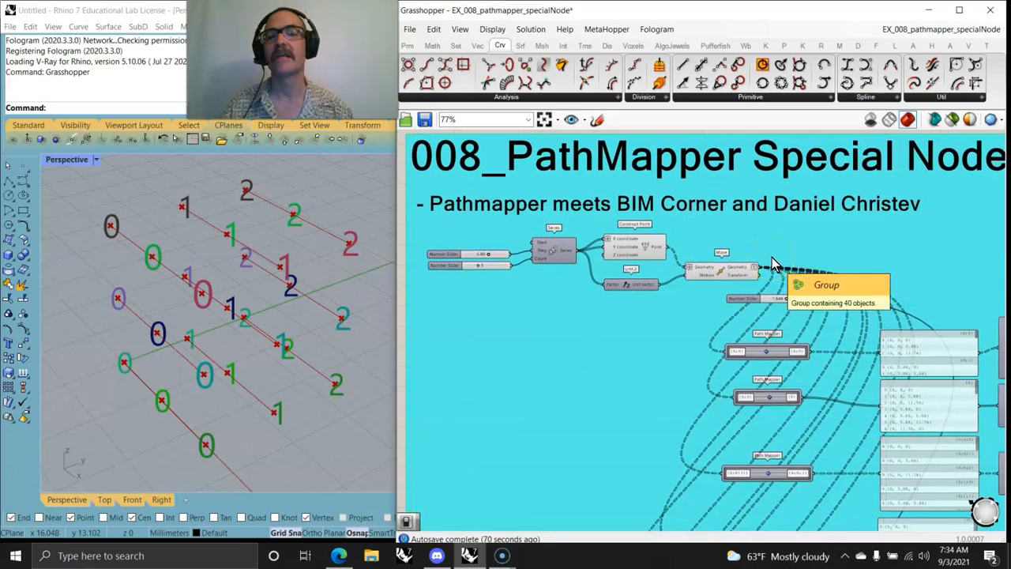
left_click(768, 281)
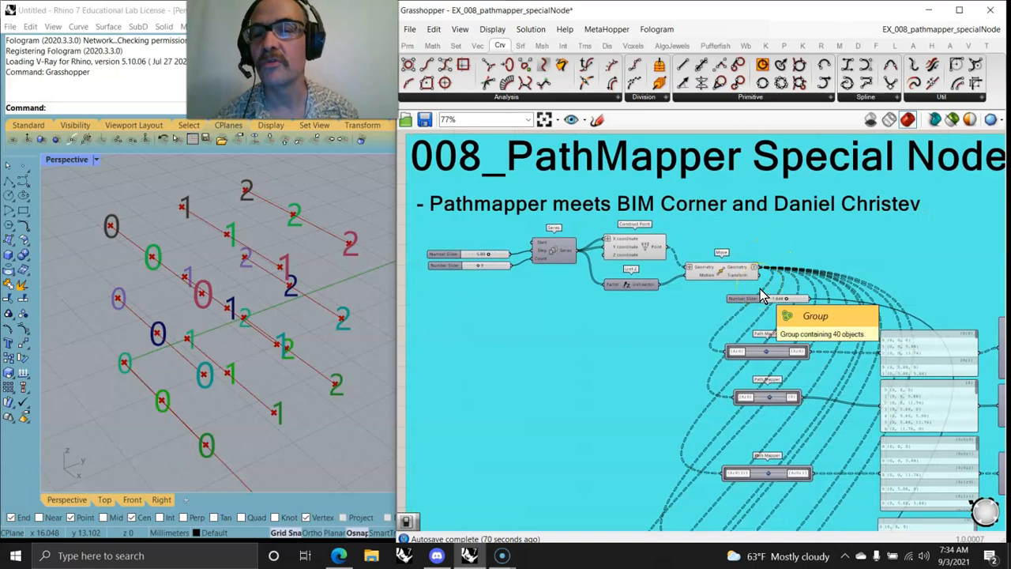